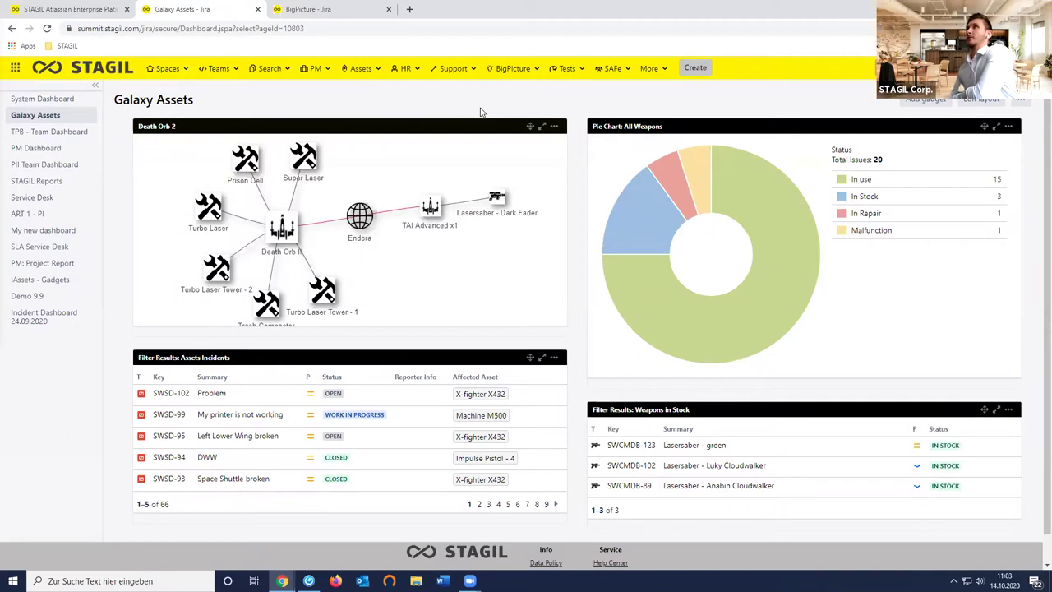
- Open Project Saturn in BigPicture and expand the PI-1 and PI-2 program increments in its overview
click(515, 70)
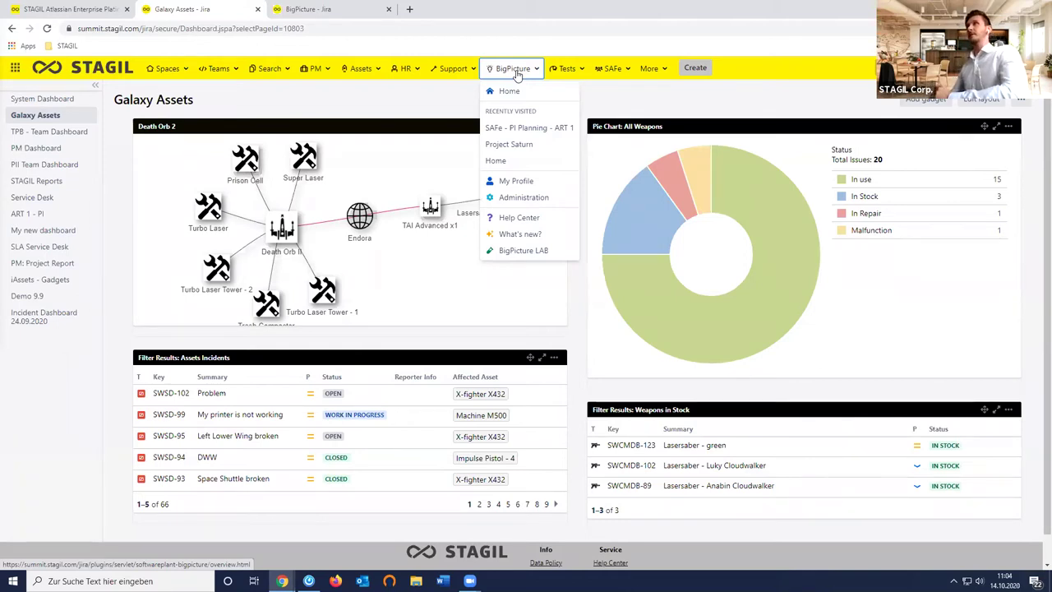
click(511, 144)
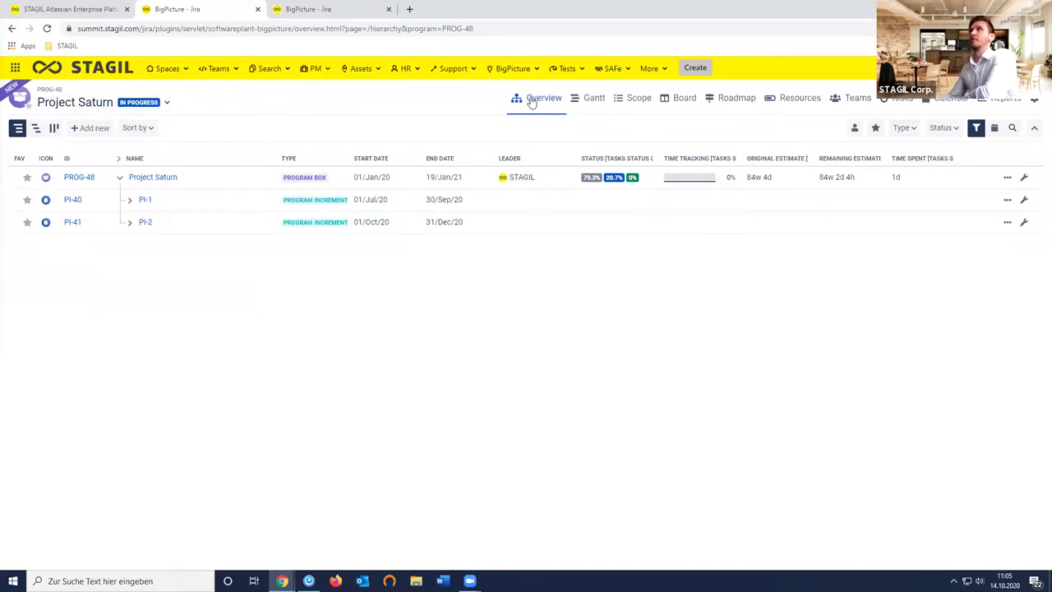
click(130, 200)
click(129, 290)
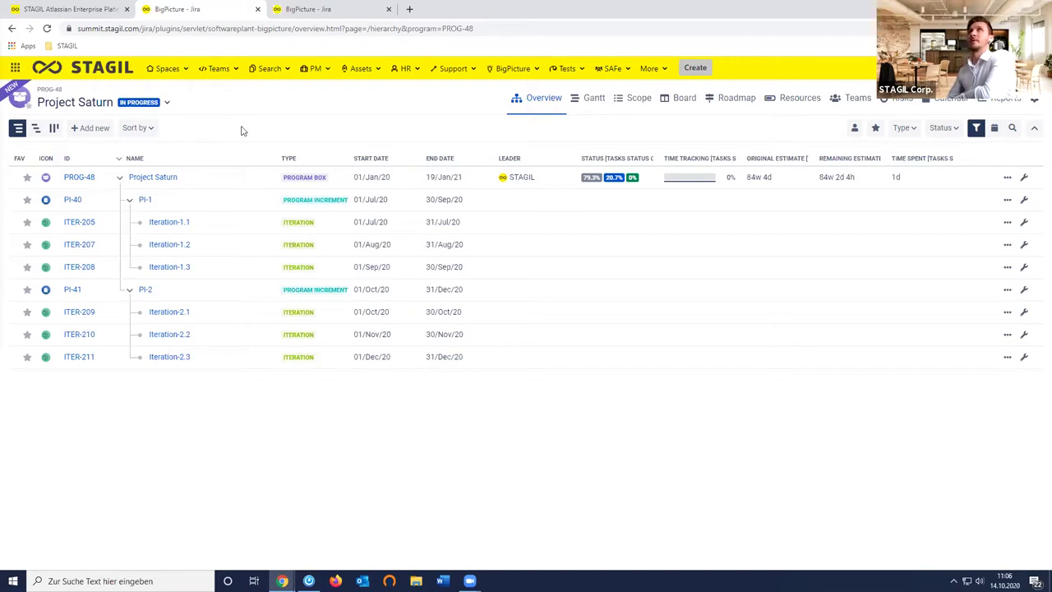
- Browse the hierarchy of program boxes and view the overview of the Home box
click(167, 105)
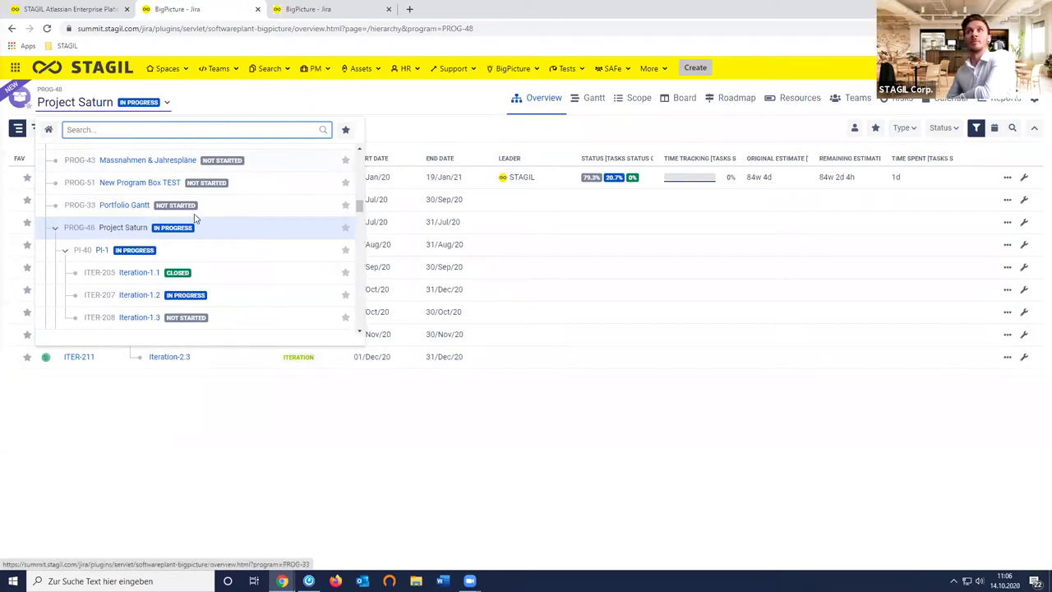
scroll(197, 230, down, 2)
scroll(222, 265, up, 2)
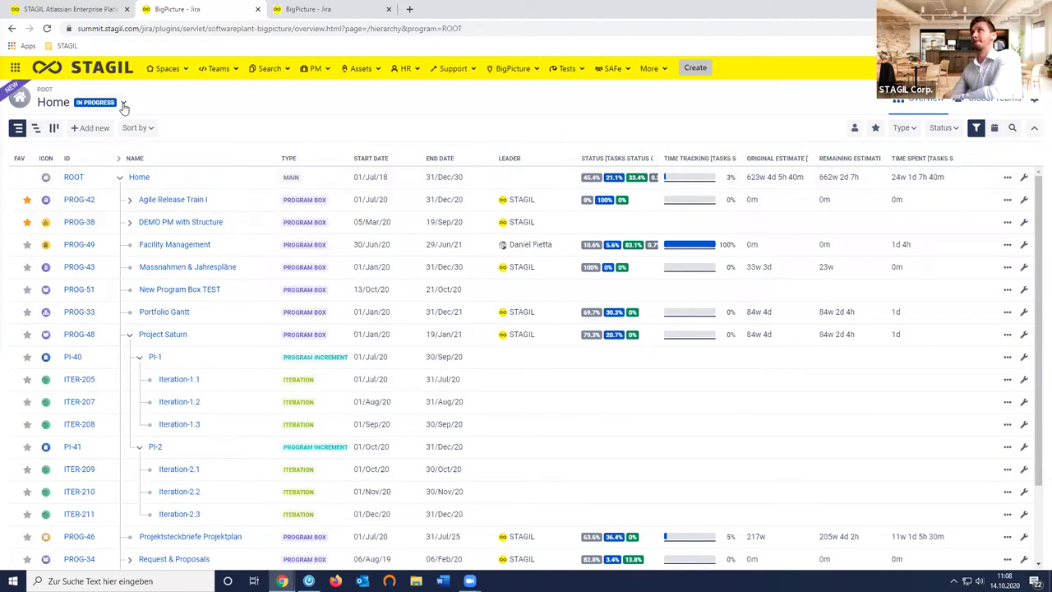
- Return to the recently visited Project Saturn and open its Gantt chart
click(505, 69)
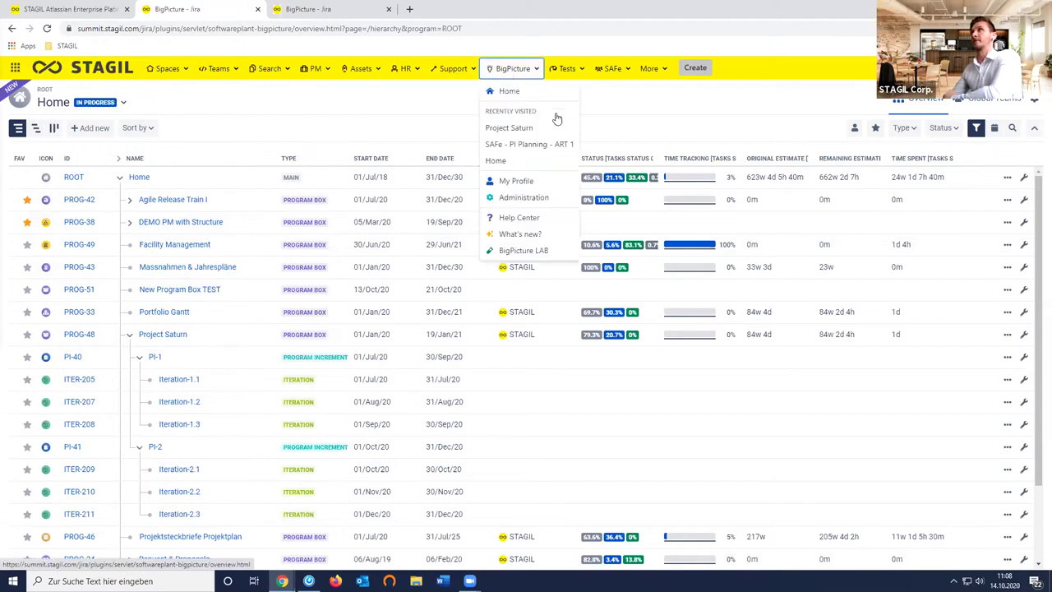
click(488, 123)
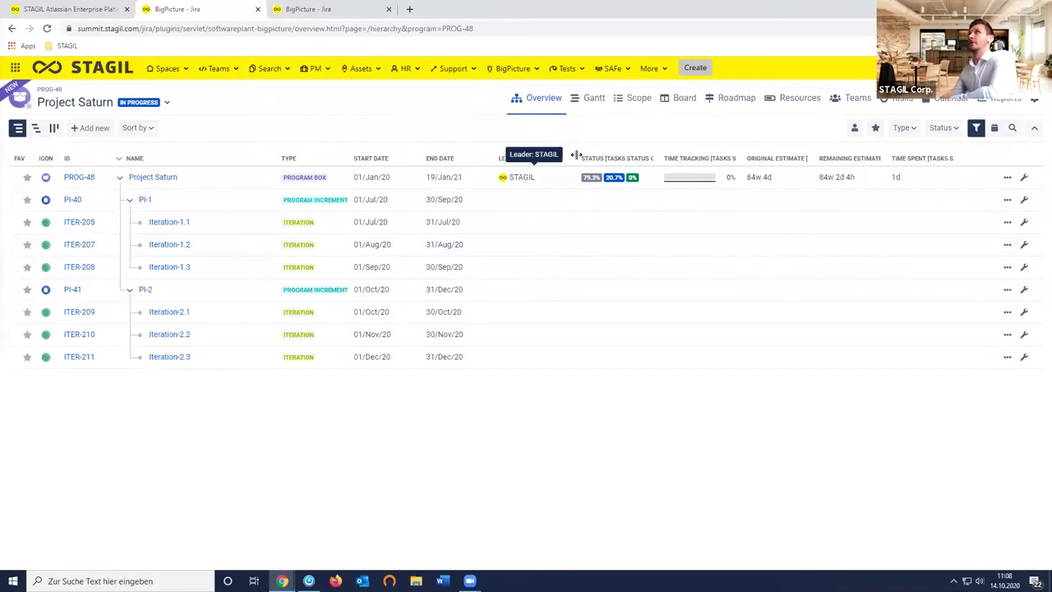
click(593, 99)
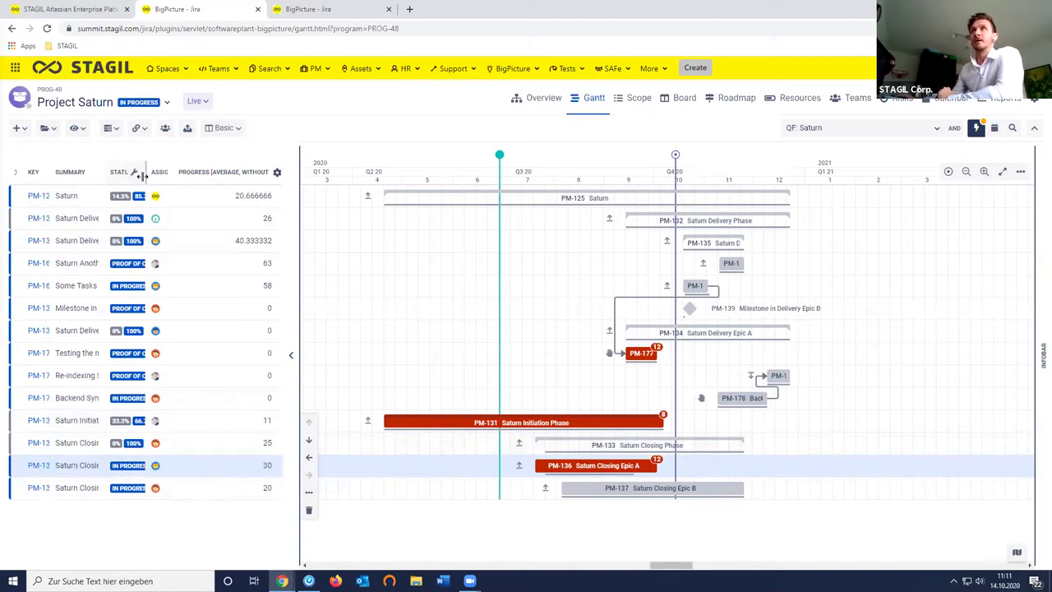
- Widen the Status column and the task list beside the Gantt chart, and collapse the list to show only the timeline
drag(141, 174, 152, 177)
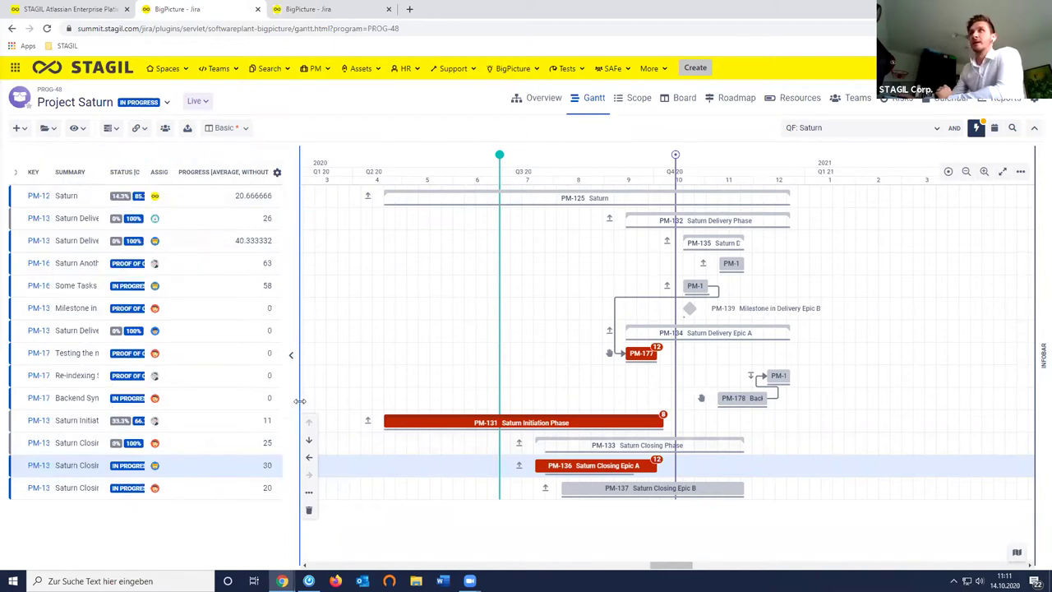
drag(300, 400, 455, 386)
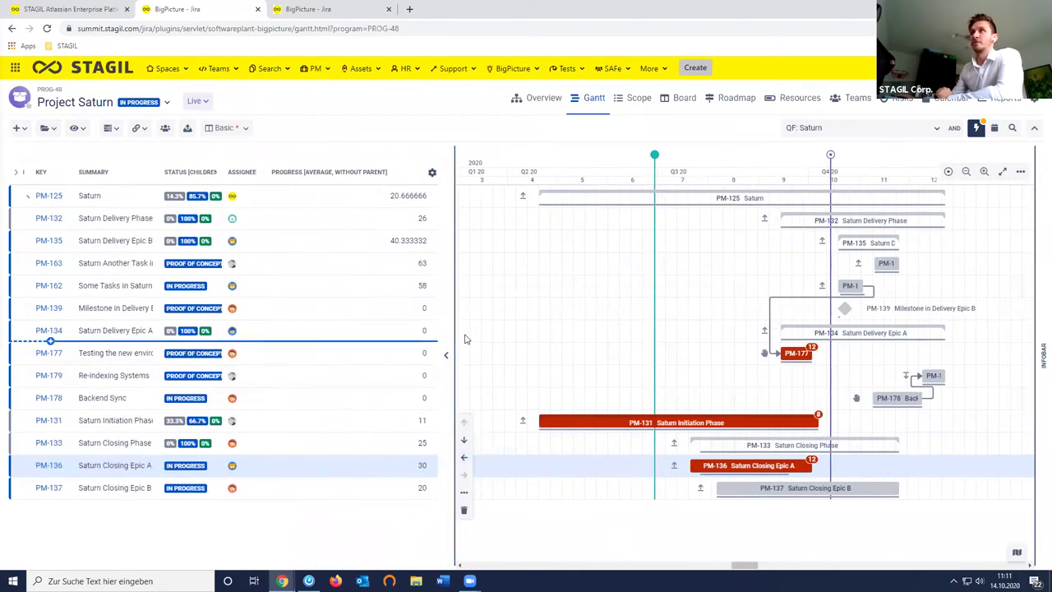
click(445, 359)
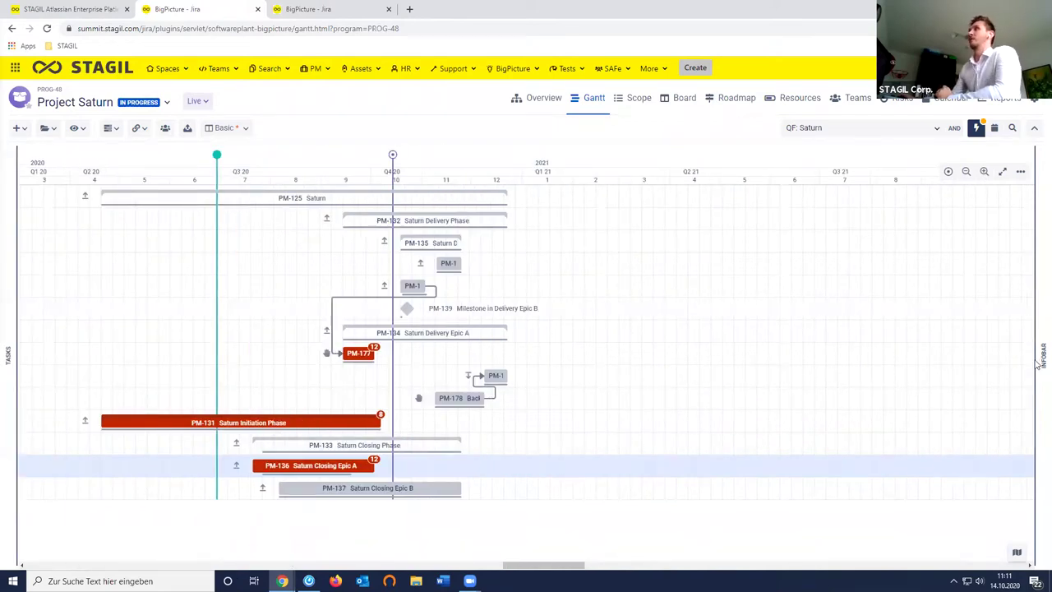
- Expand the infobar and review the overdue tasks, milestones and critical path of the project
click(1038, 364)
click(796, 166)
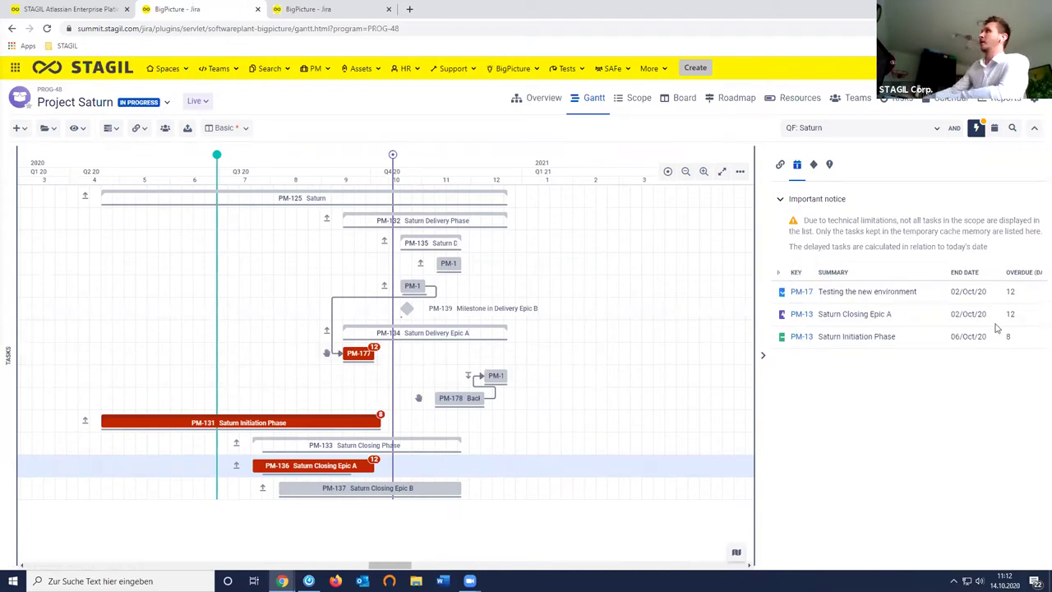
click(813, 164)
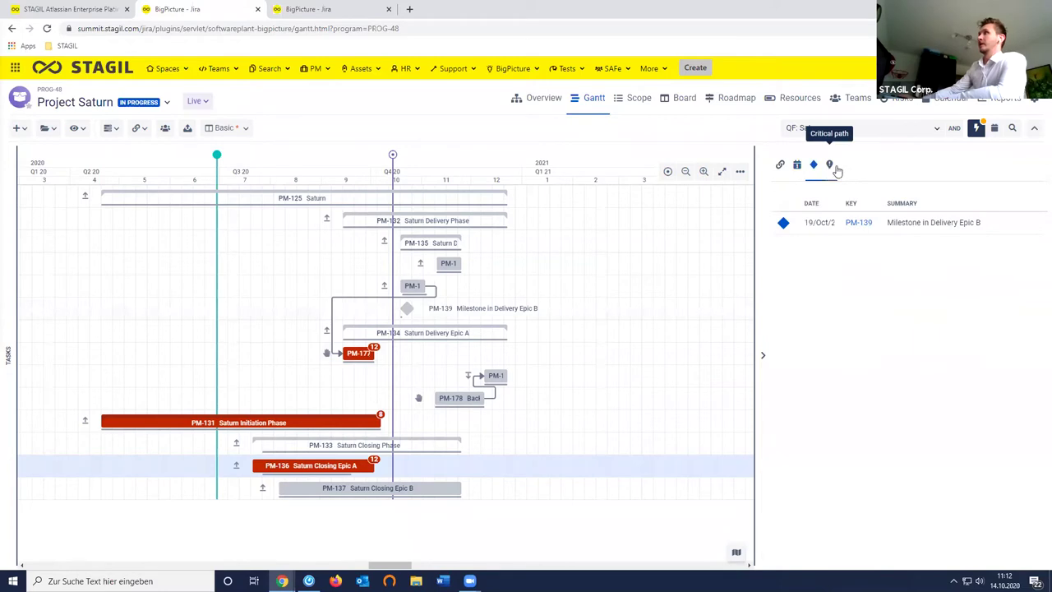
click(829, 165)
click(813, 165)
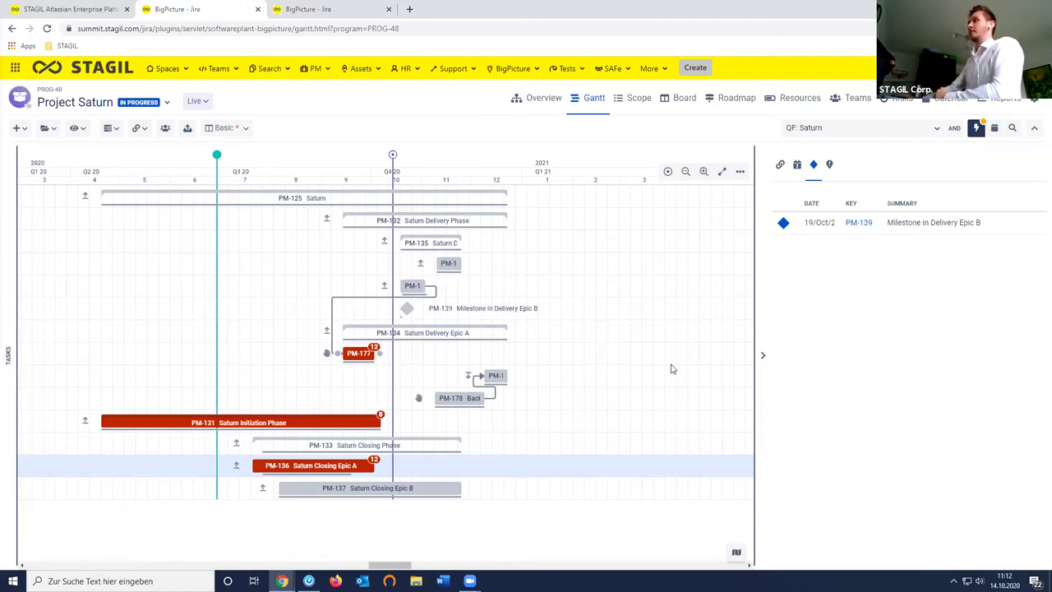
- Hide the infobar and restore the task list at a reduced width beside the timeline
click(765, 357)
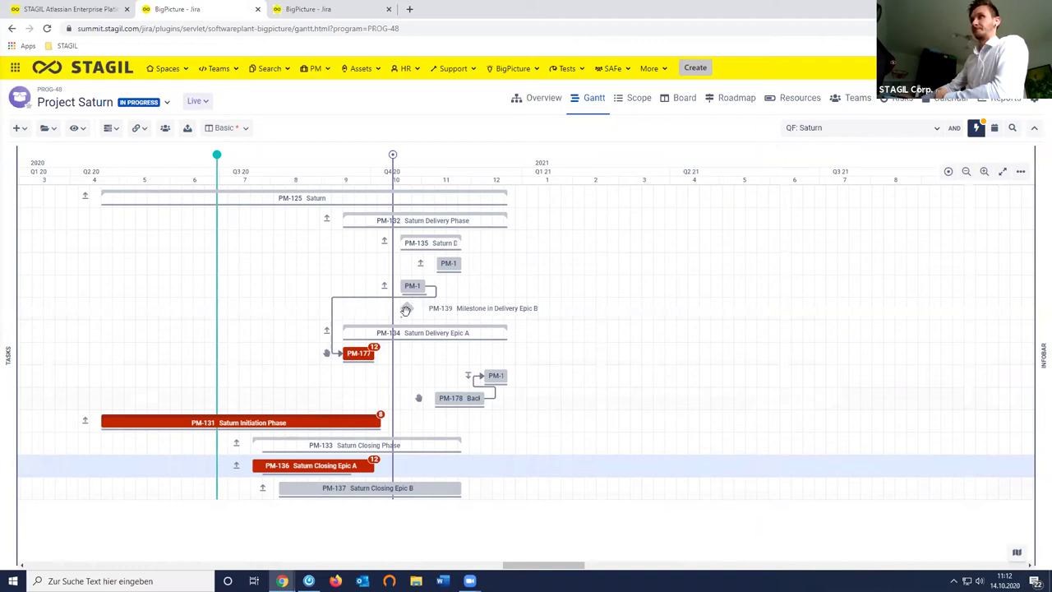
click(9, 357)
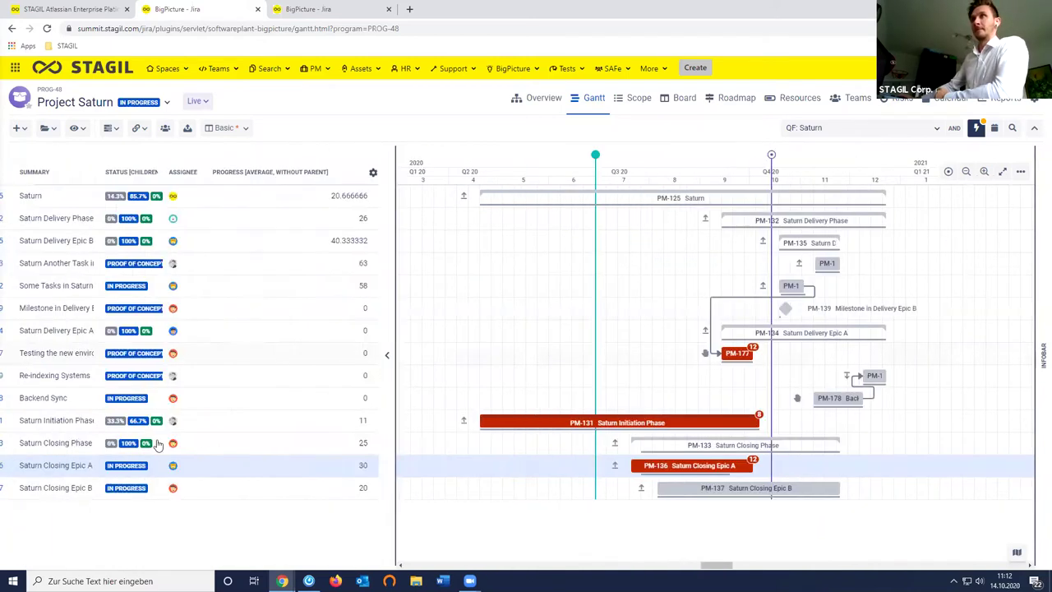
drag(451, 356, 277, 354)
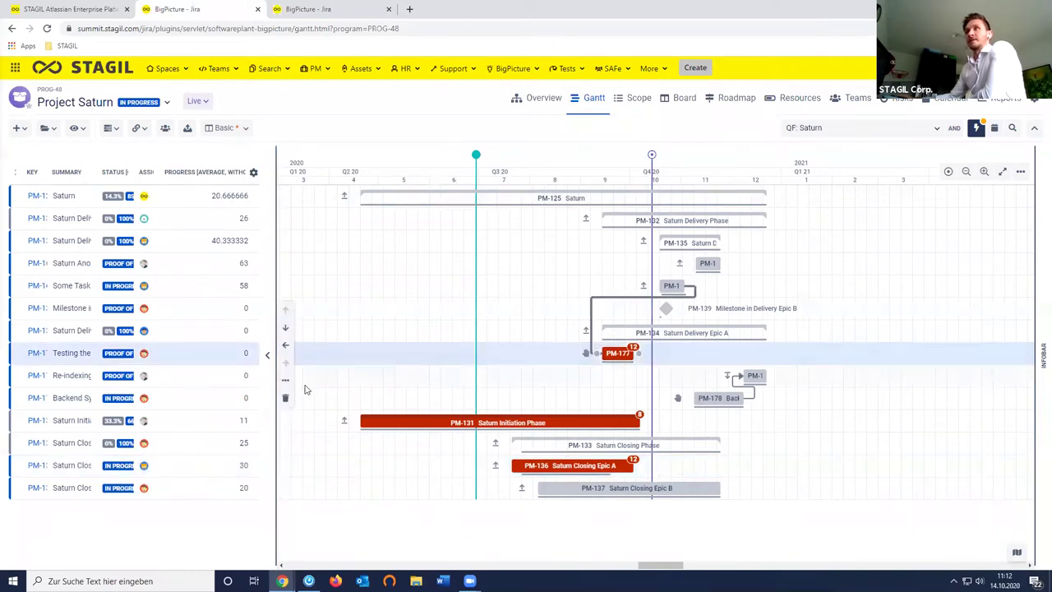
- View the period mode options available for task PM-177 and close them without choosing one
click(285, 383)
mouse_move(327, 421)
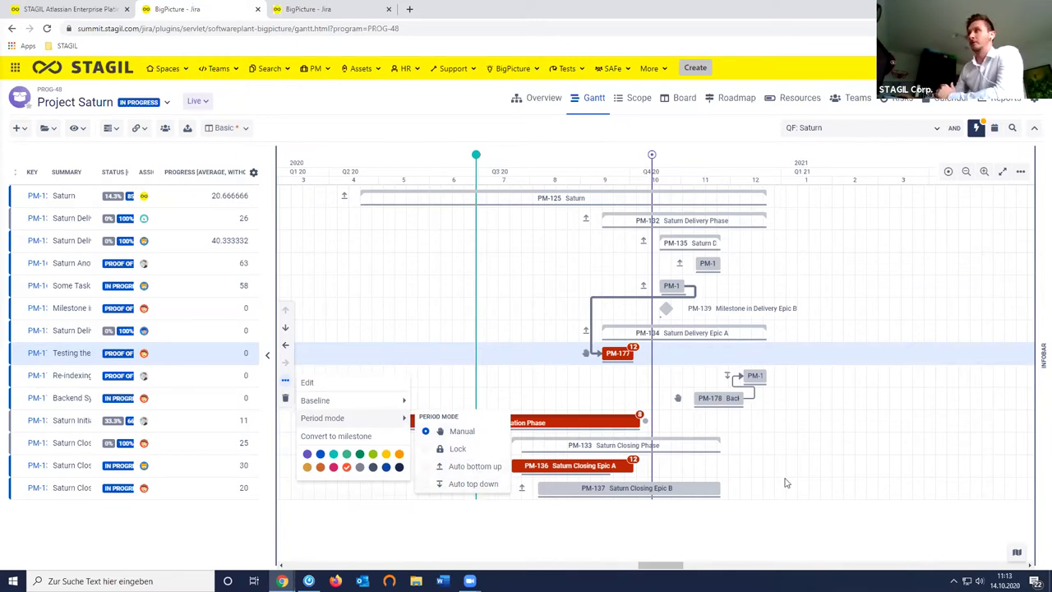
click(830, 402)
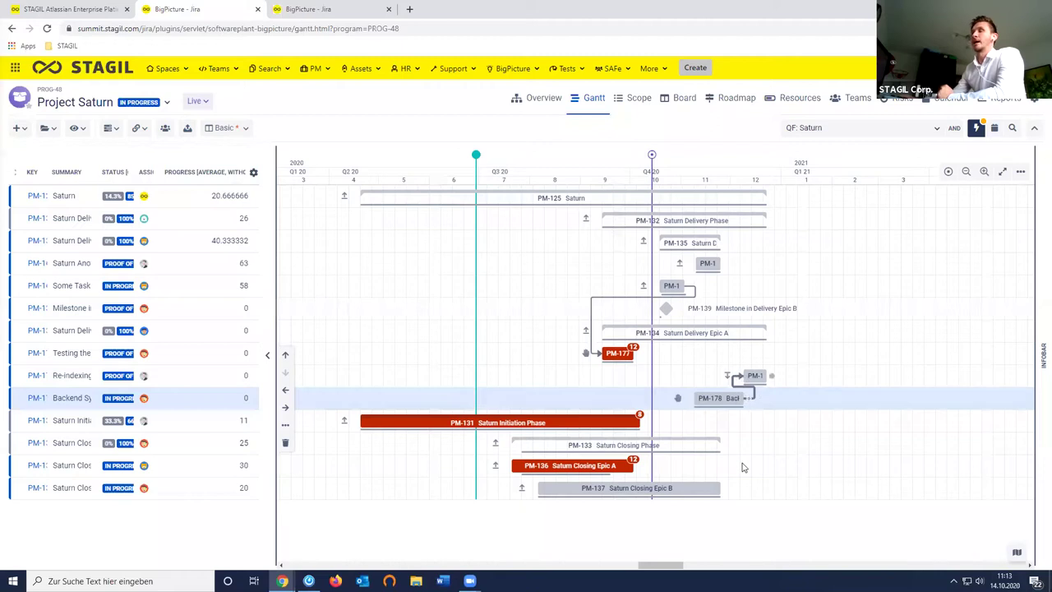
- Reschedule the Backend Sync task PM-178 on the timeline to run from 20/Nov/20 to 21/Dec/20
drag(726, 401, 744, 402)
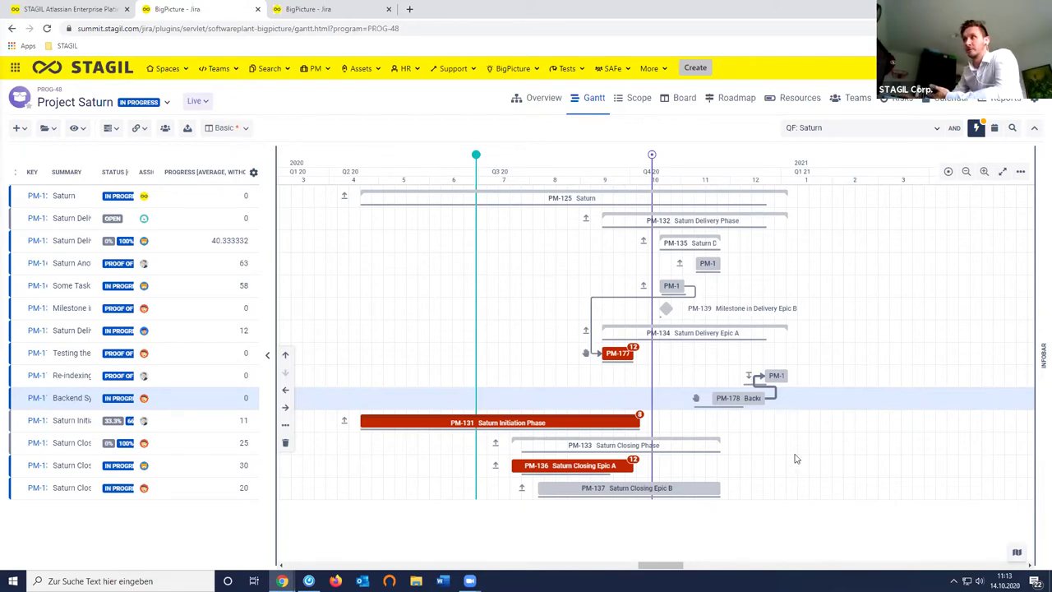
mouse_move(762, 395)
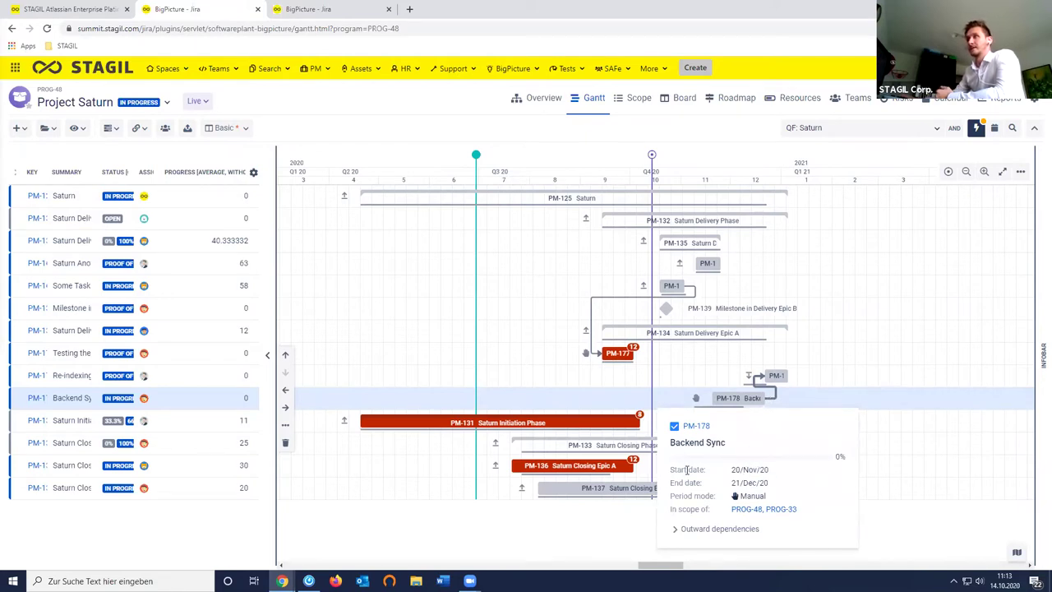
- Open the PM-178 issue in a separate browser tab, check its start and end dates, and return to the Gantt chart
middle_click(731, 401)
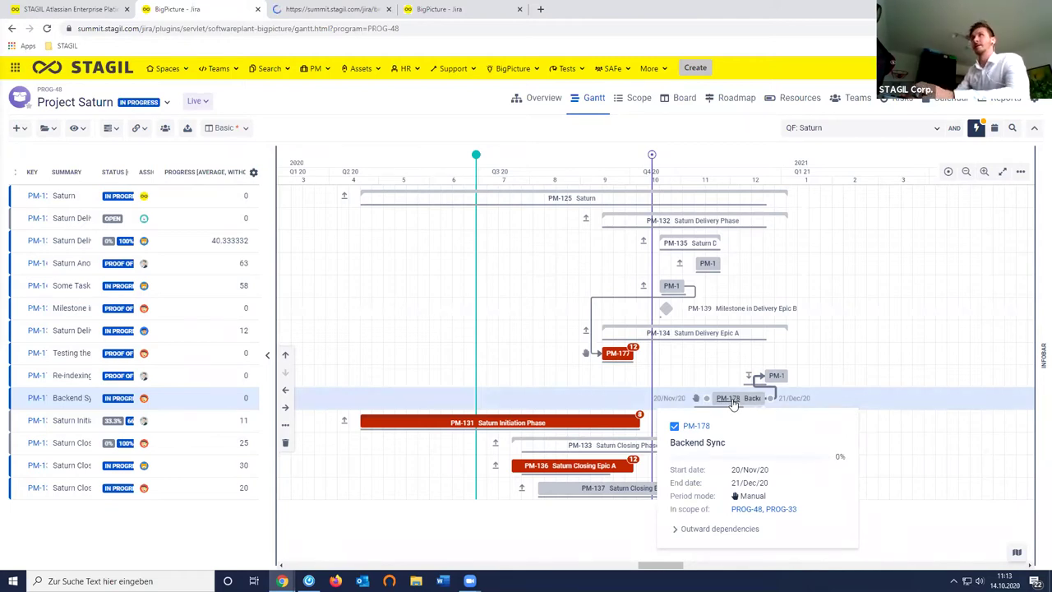
key(ctrl+Tab)
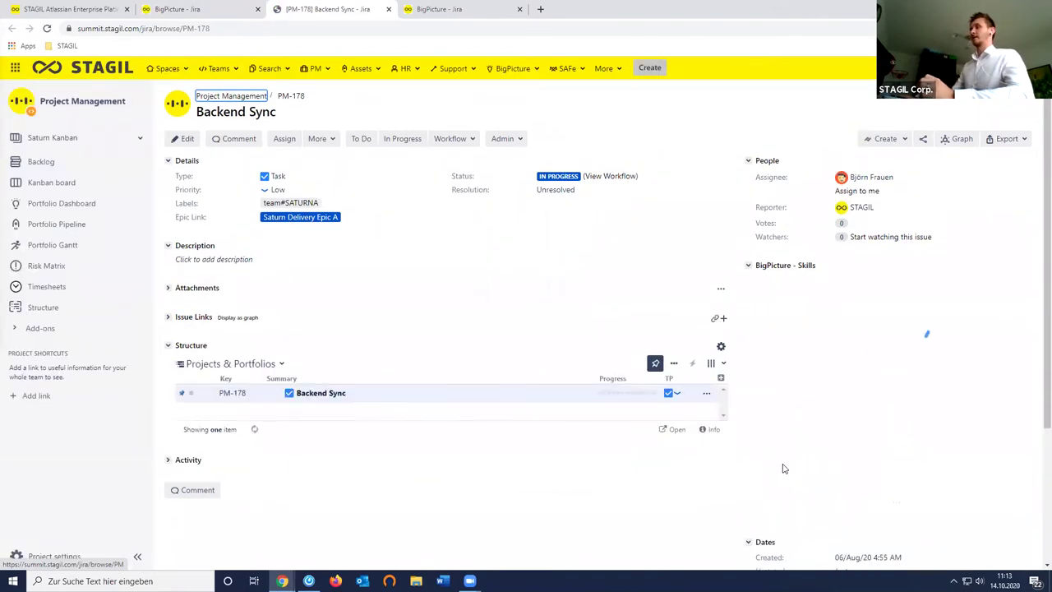
scroll(662, 451, down, 3)
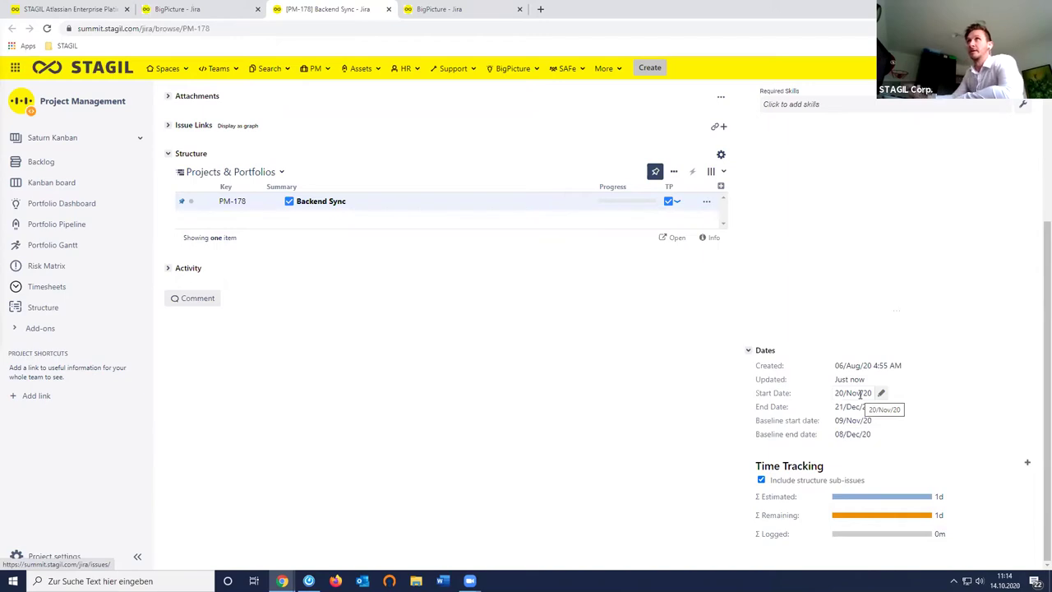
click(177, 9)
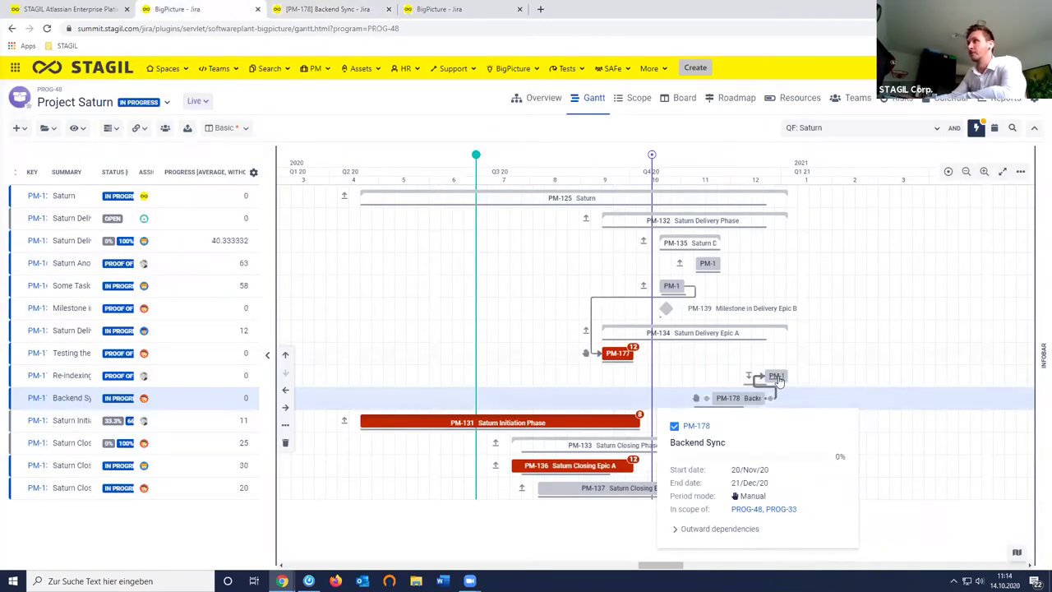
click(918, 453)
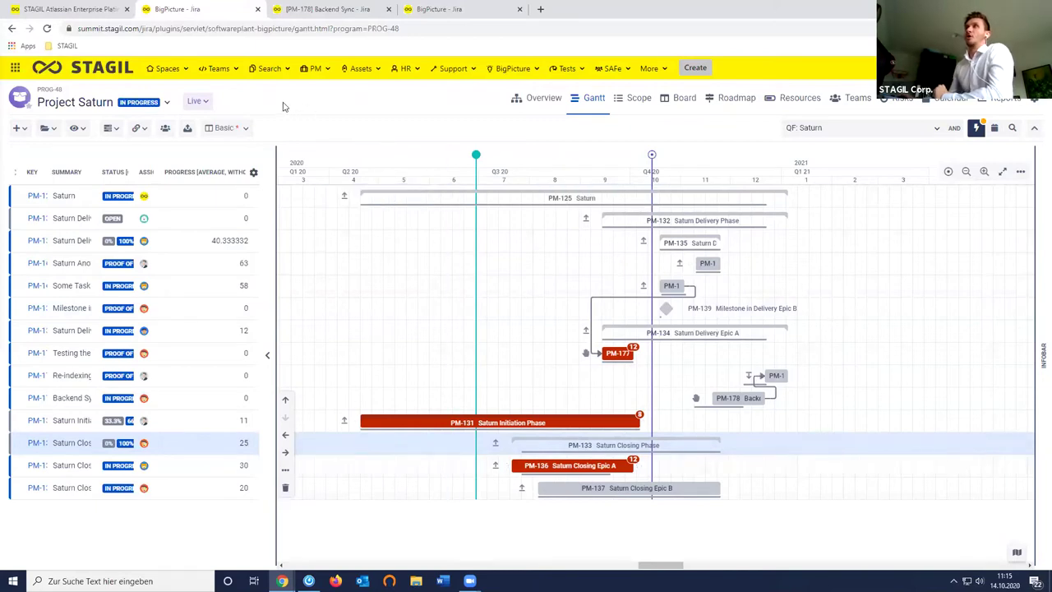
- Create a new private scenario named "Scenario 2" for the Project Saturn Gantt chart
click(206, 102)
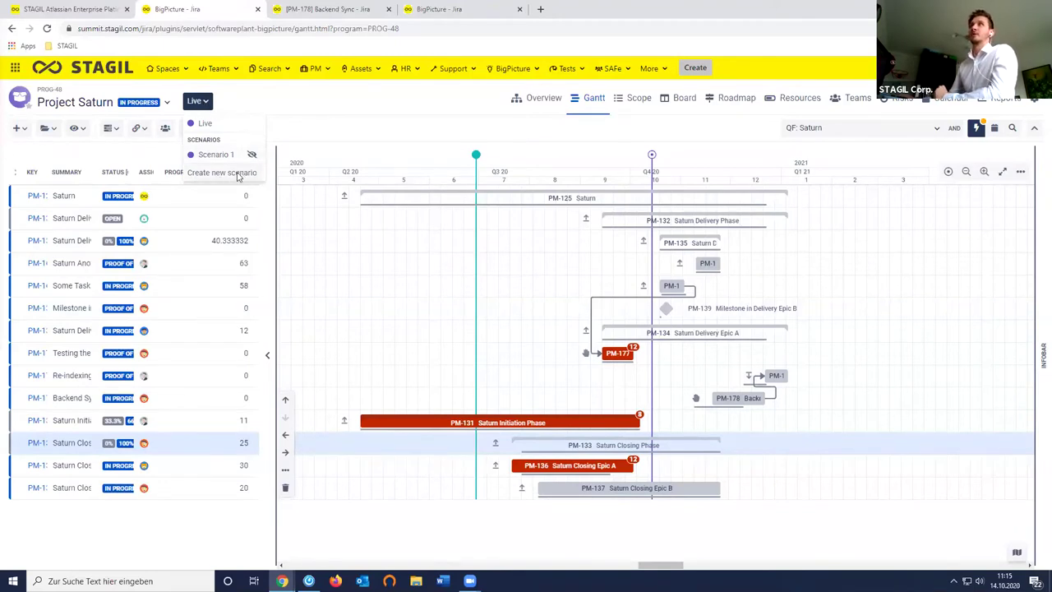
click(240, 175)
text(S)
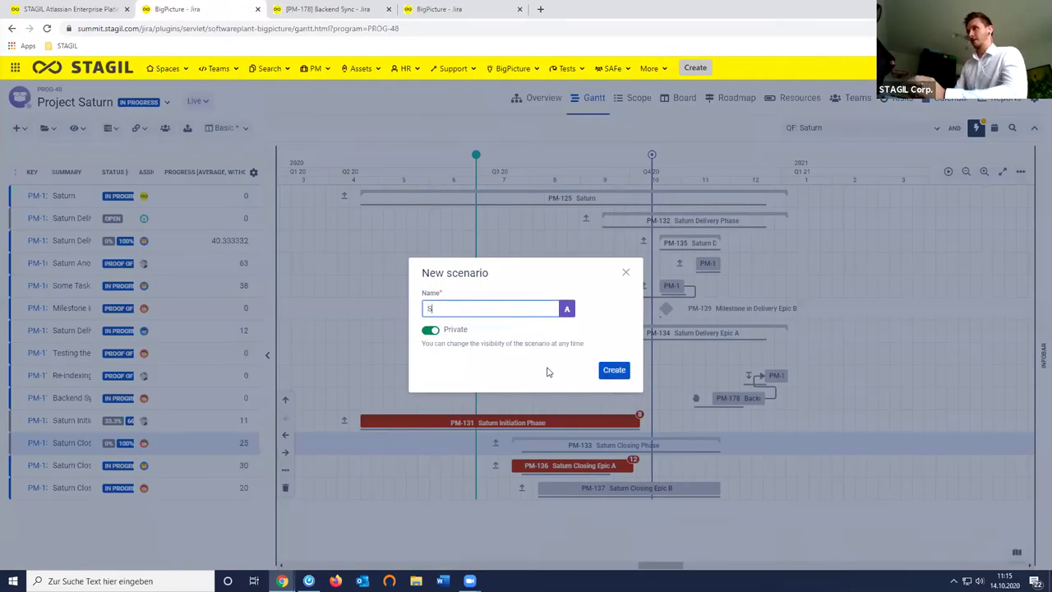
text(cenario )
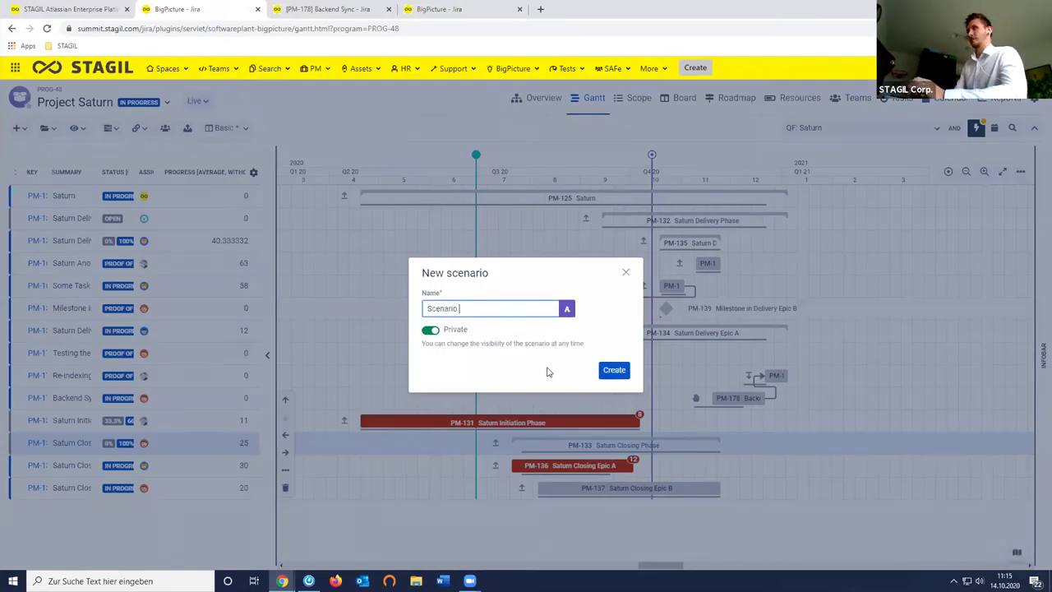
text(2)
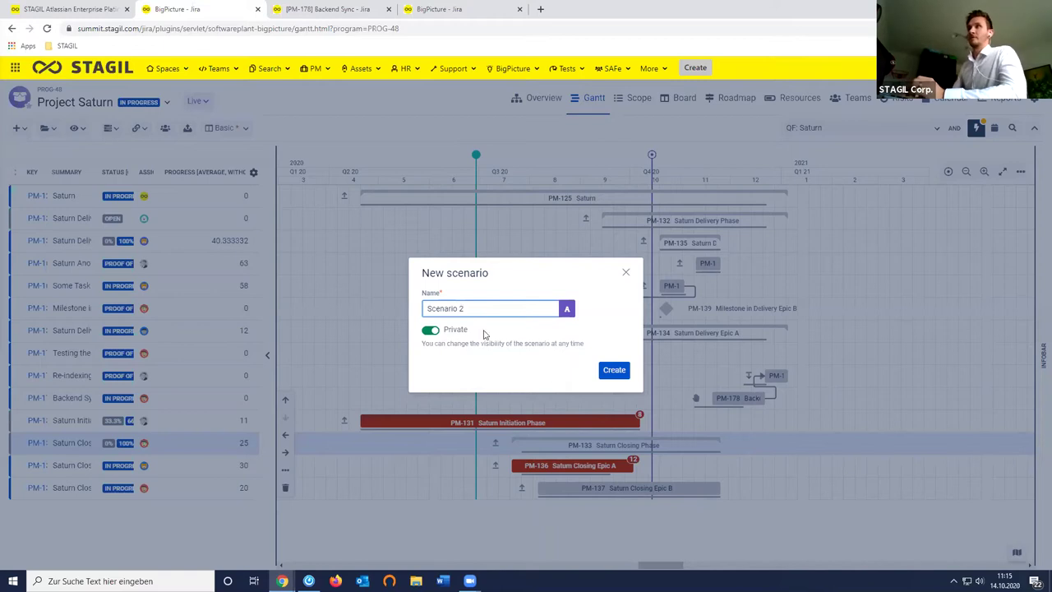
click(431, 333)
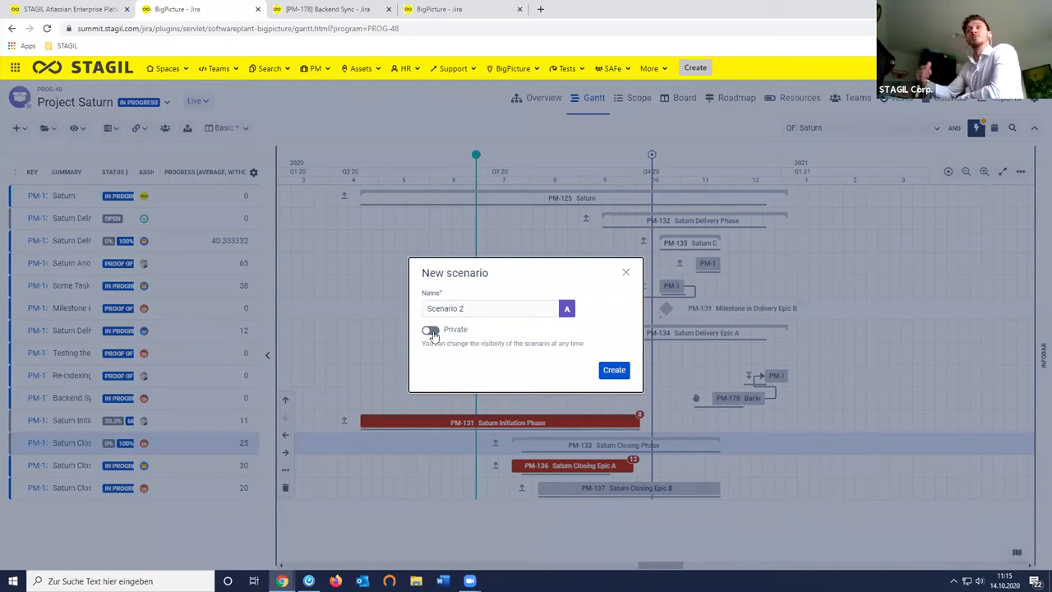
click(430, 330)
click(614, 369)
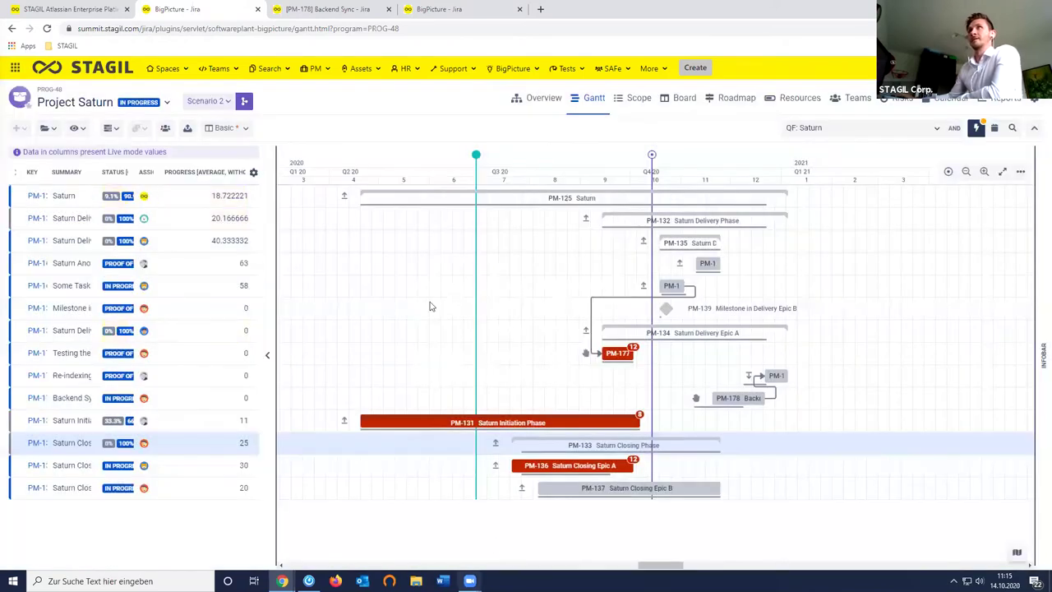
- Switch the Gantt chart to Scenario 1 for a look and go back to Scenario 2
click(220, 102)
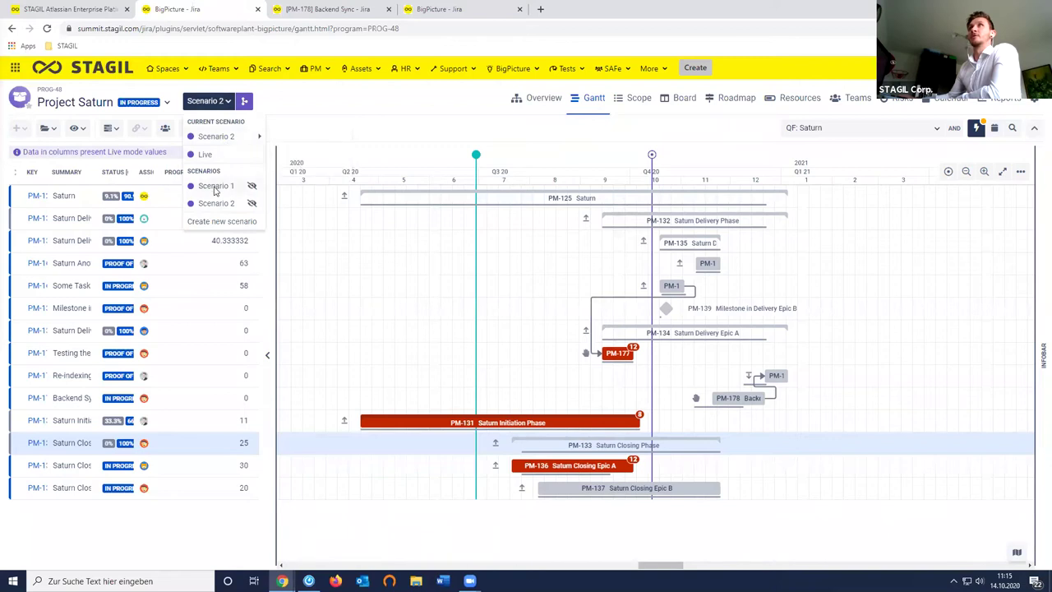
click(215, 186)
click(222, 103)
click(215, 205)
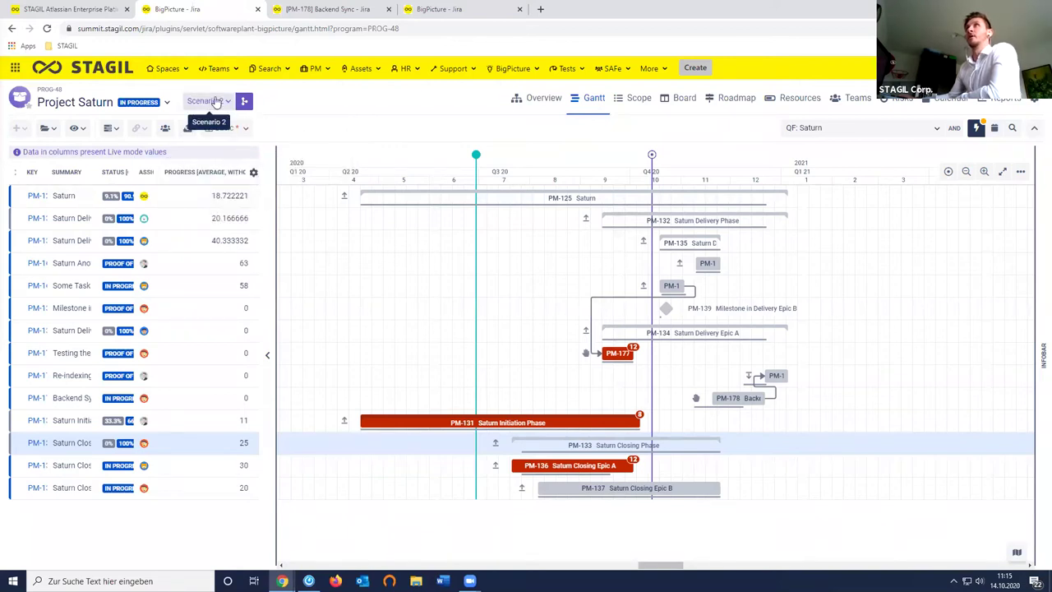
- Move the Backend Sync task PM-178 about half a month later on the Scenario 2 timeline
drag(718, 400, 745, 400)
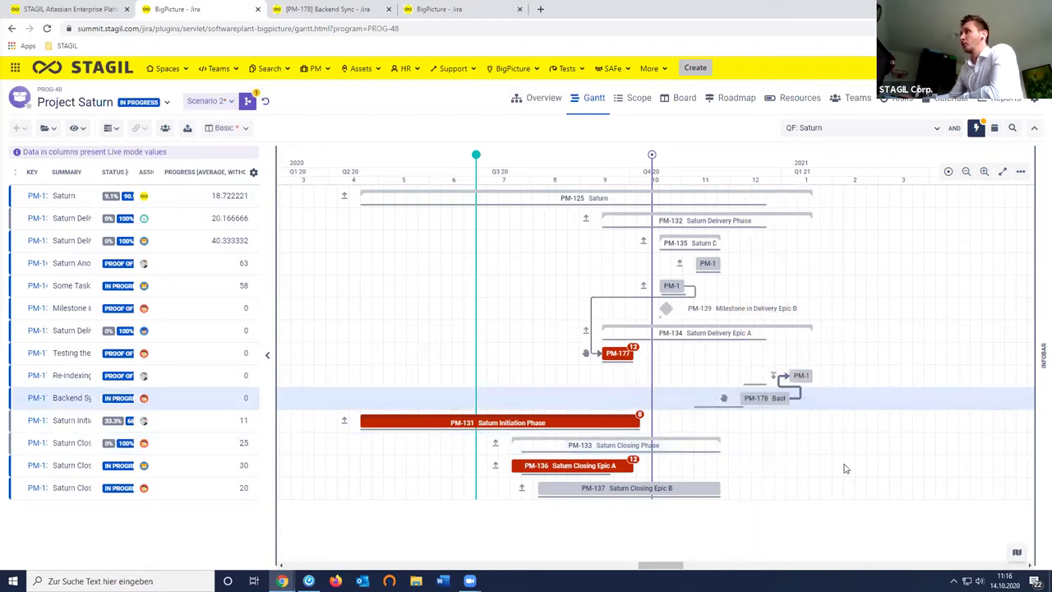
- Undo the move of the Backend Sync task PM-178 in Scenario 2
mouse_move(658, 311)
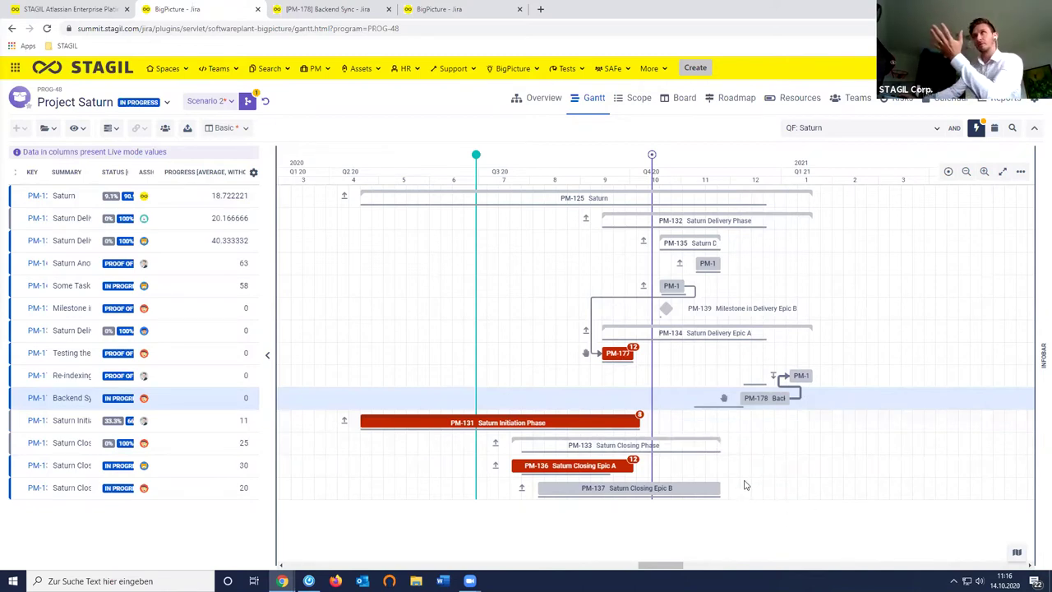
click(251, 102)
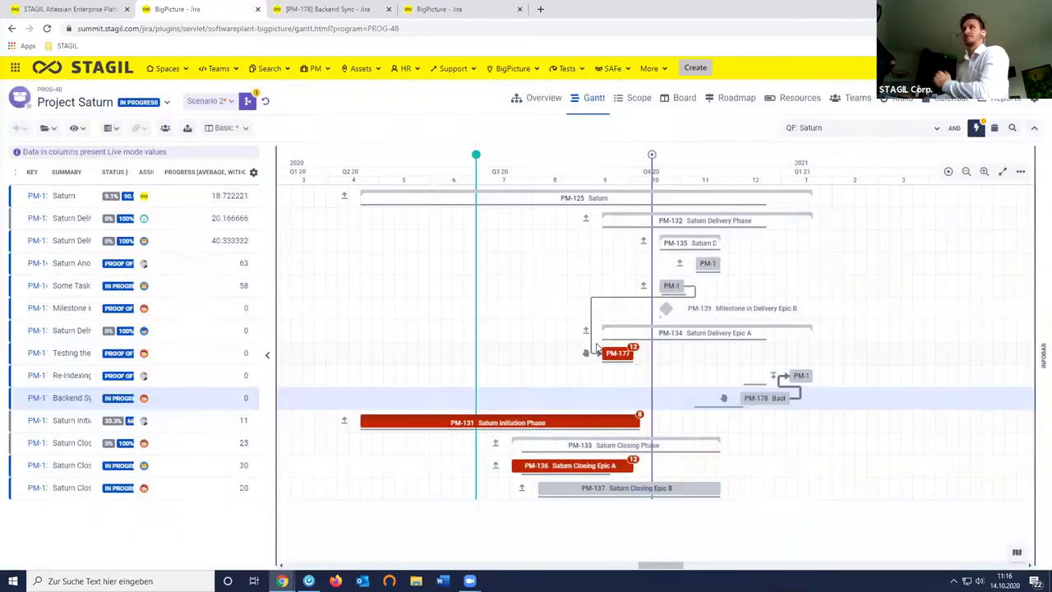
click(599, 346)
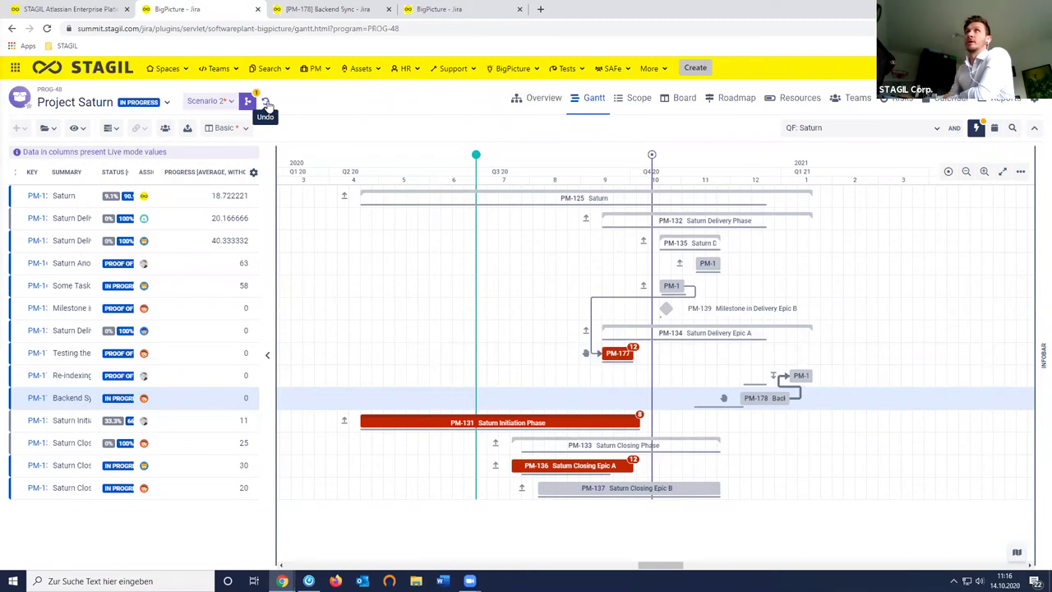
click(266, 105)
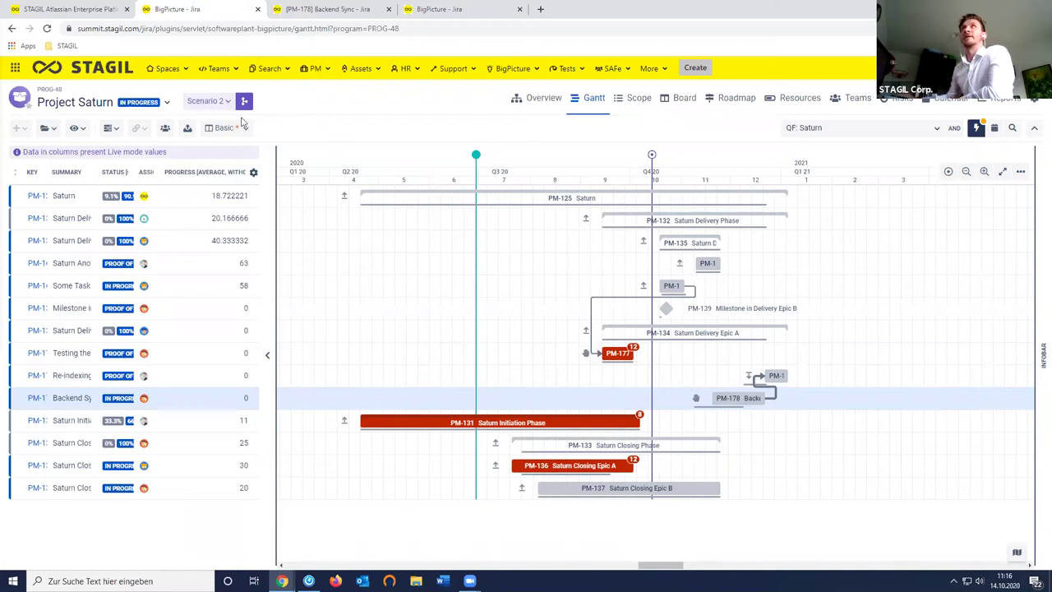
- Switch the Gantt chart from Scenario 2 to Live mode and close the video call's settings window
click(207, 101)
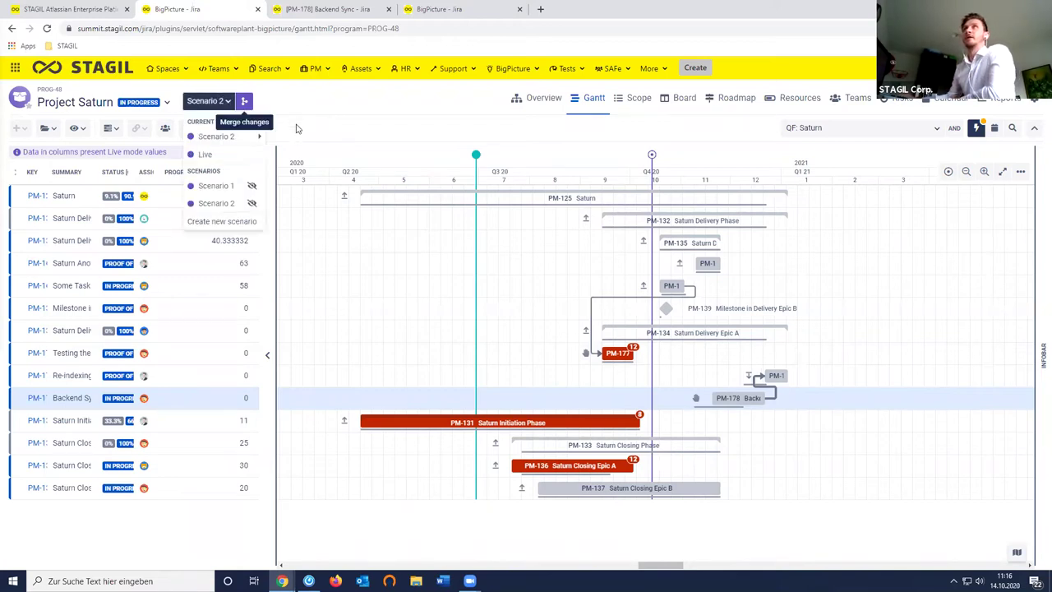
click(205, 154)
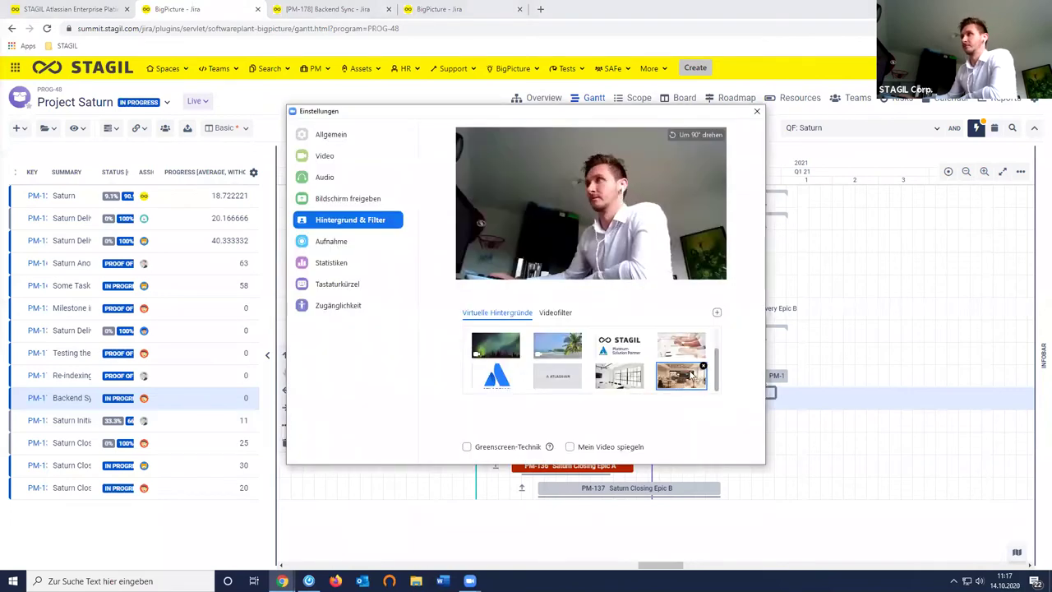
click(757, 110)
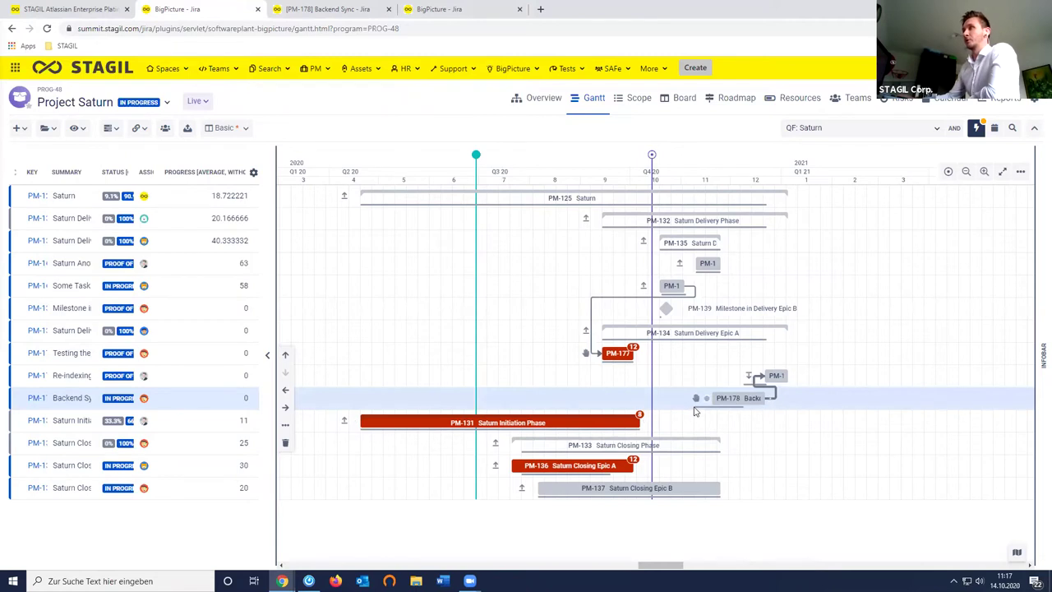
- Hide the baselines on the live Gantt chart and show them again
mouse_move(695, 412)
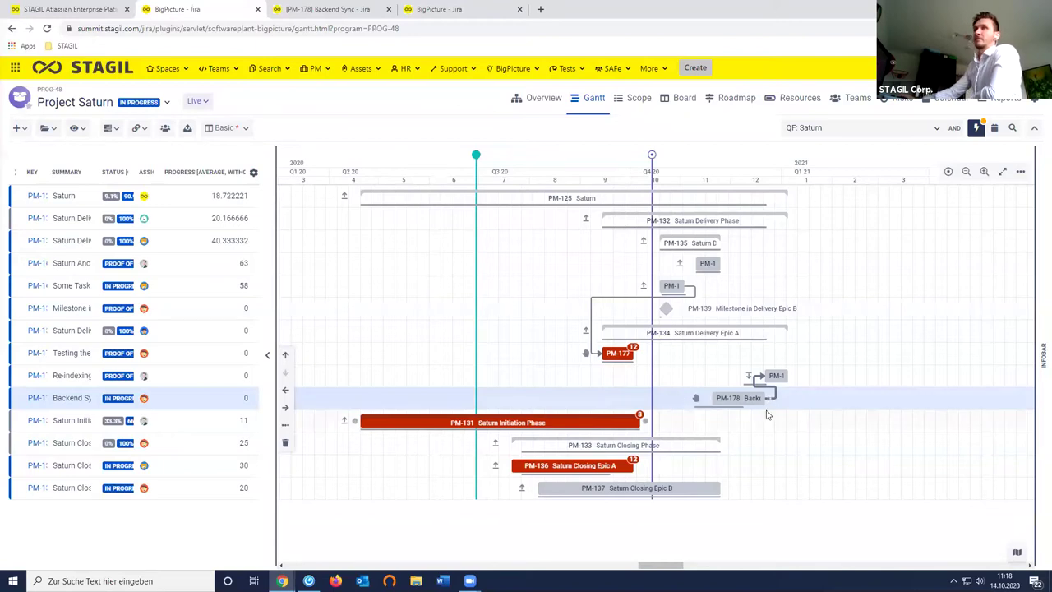
click(76, 129)
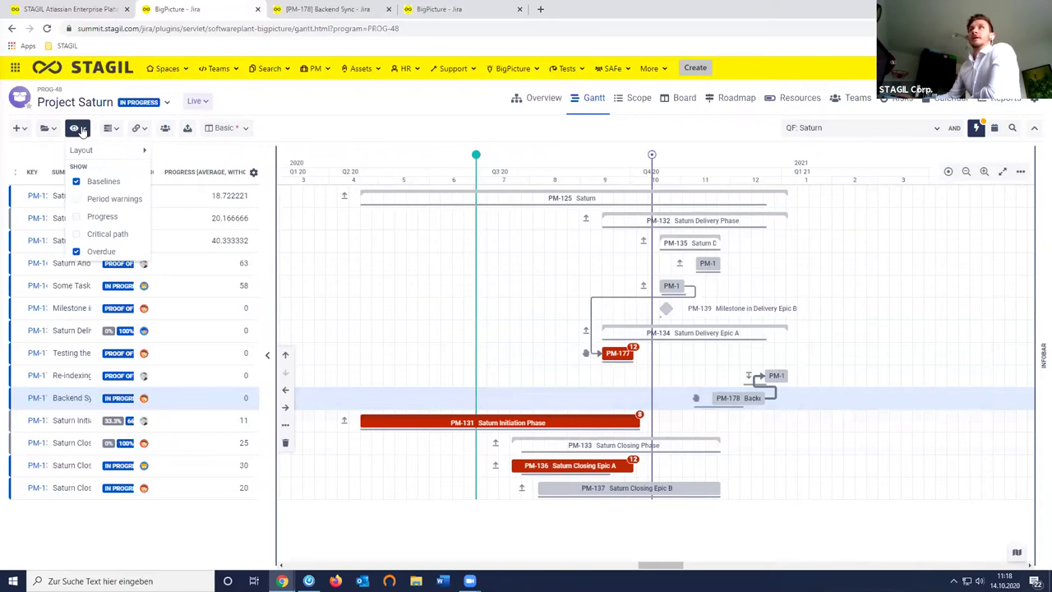
click(100, 183)
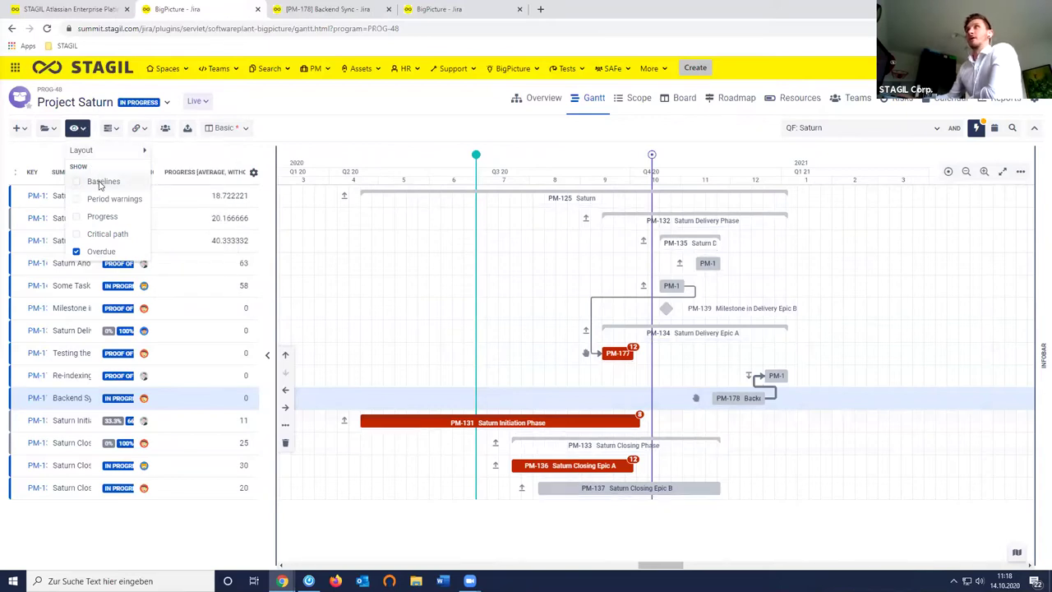
click(100, 183)
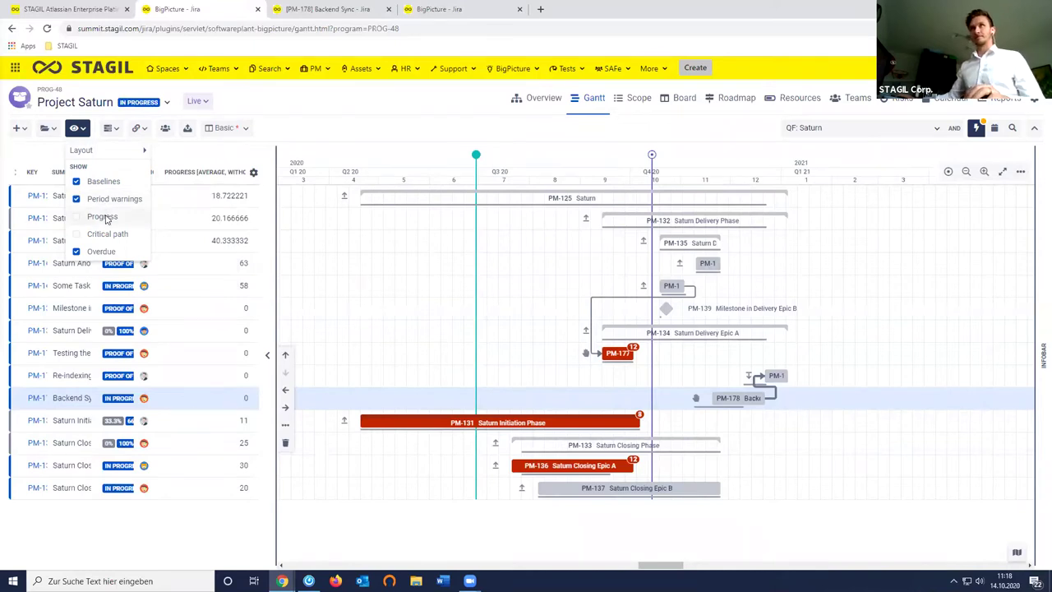
- Display progress and the critical path on the Gantt chart, then hide both along with the period warnings
click(97, 216)
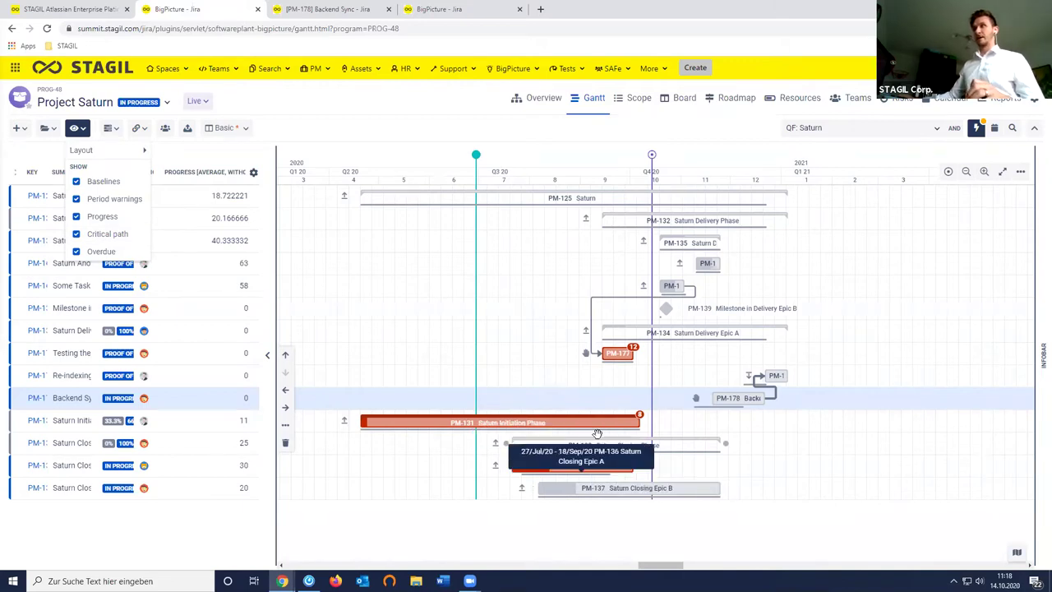
click(76, 234)
click(77, 216)
click(77, 198)
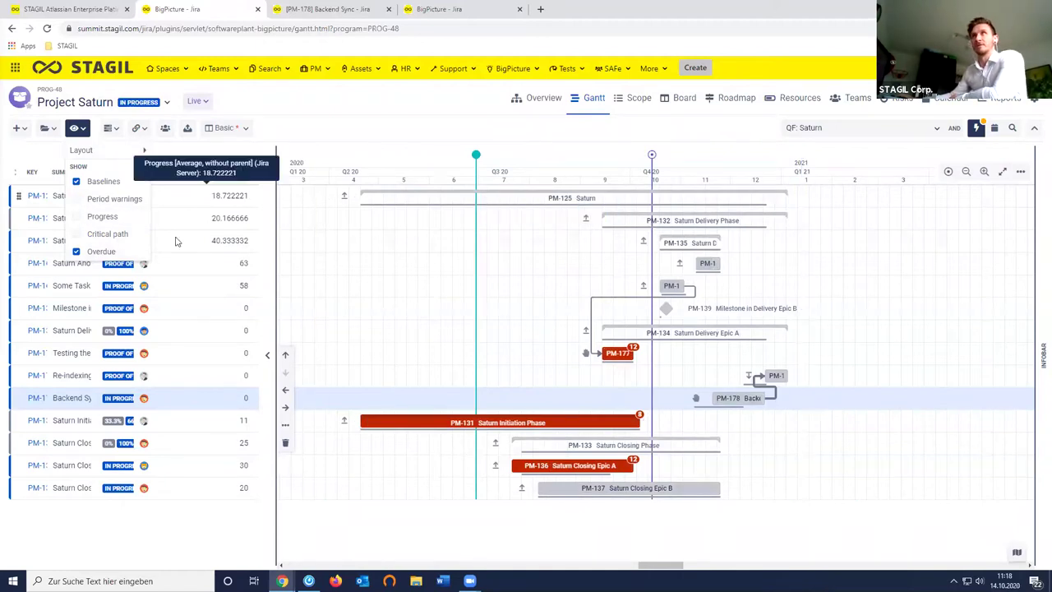
- Turn the Overdue highlighting of the Gantt tasks off and on again to compare the bar colors
click(76, 252)
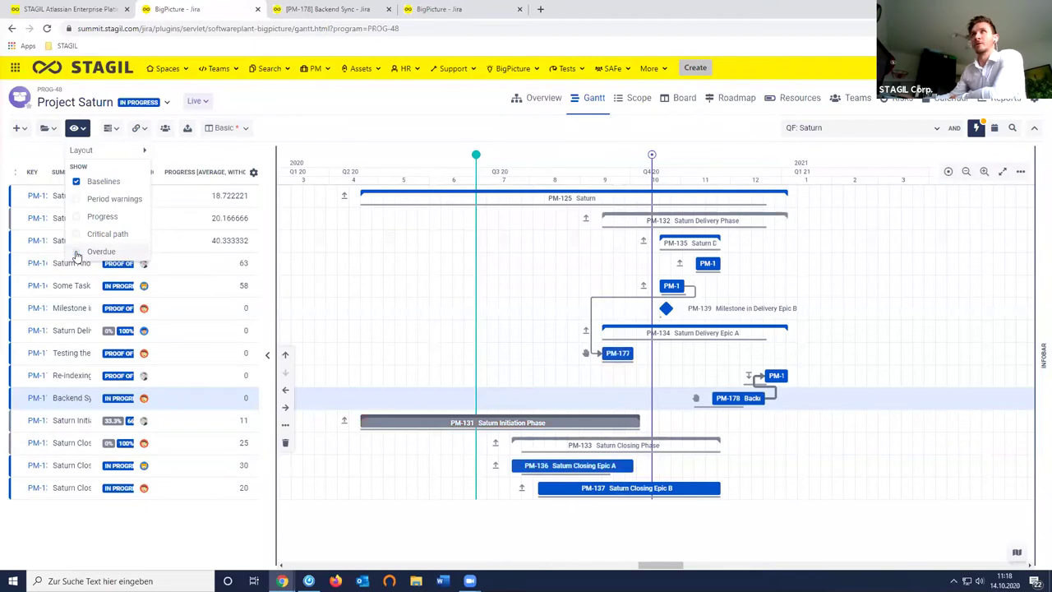
click(76, 252)
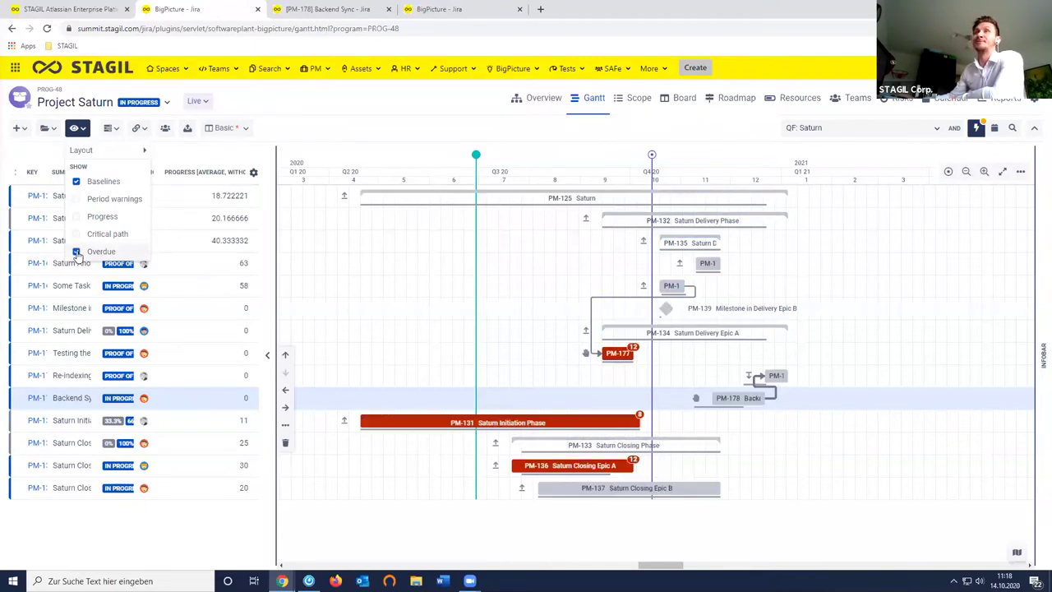
click(77, 252)
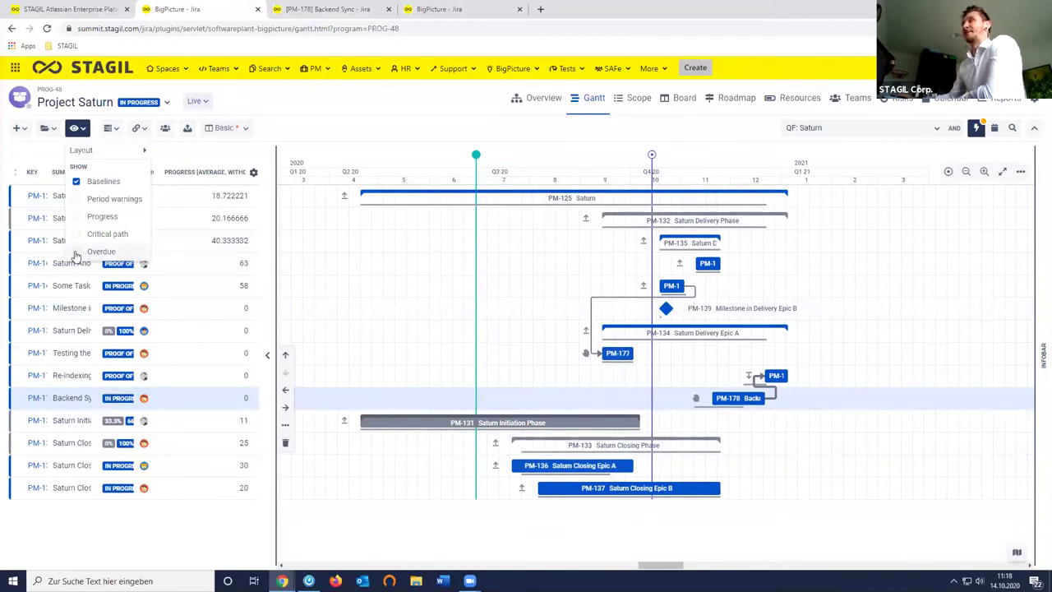
click(77, 252)
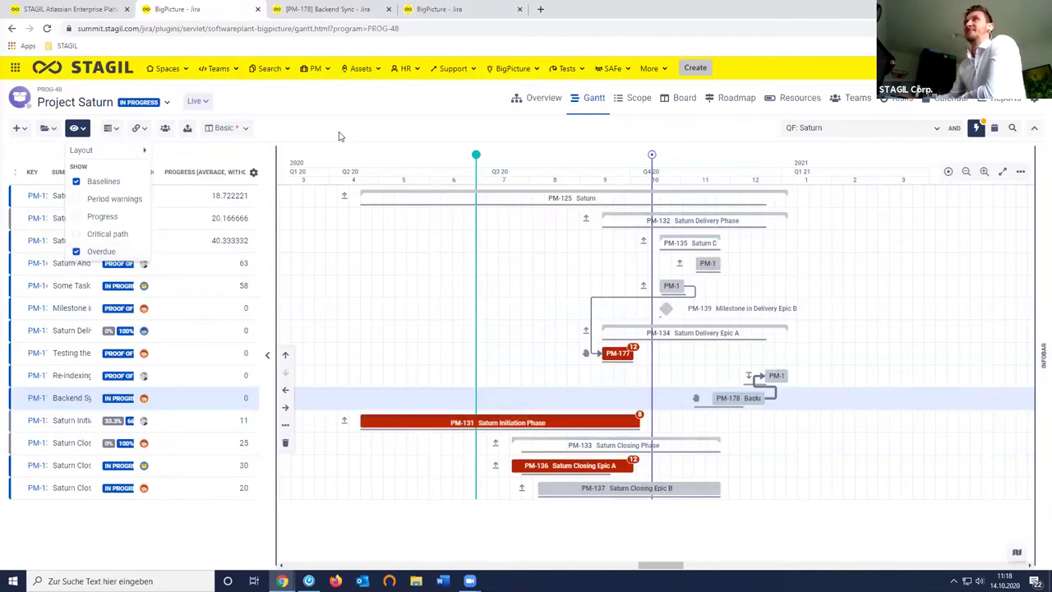
- Set the Gantt chart's task color mode to Manual
click(108, 129)
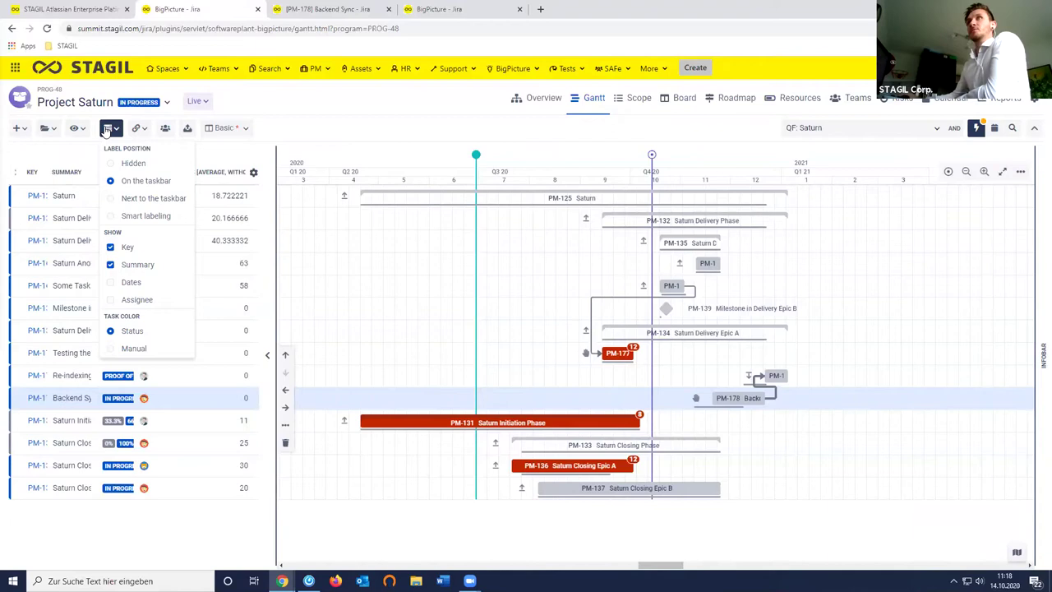
click(132, 350)
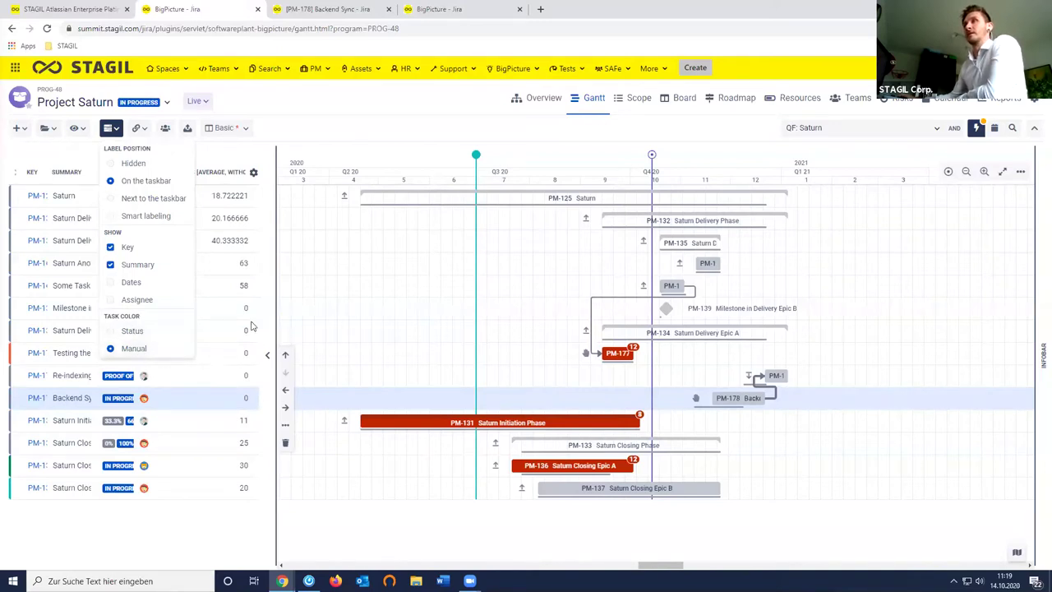
click(328, 424)
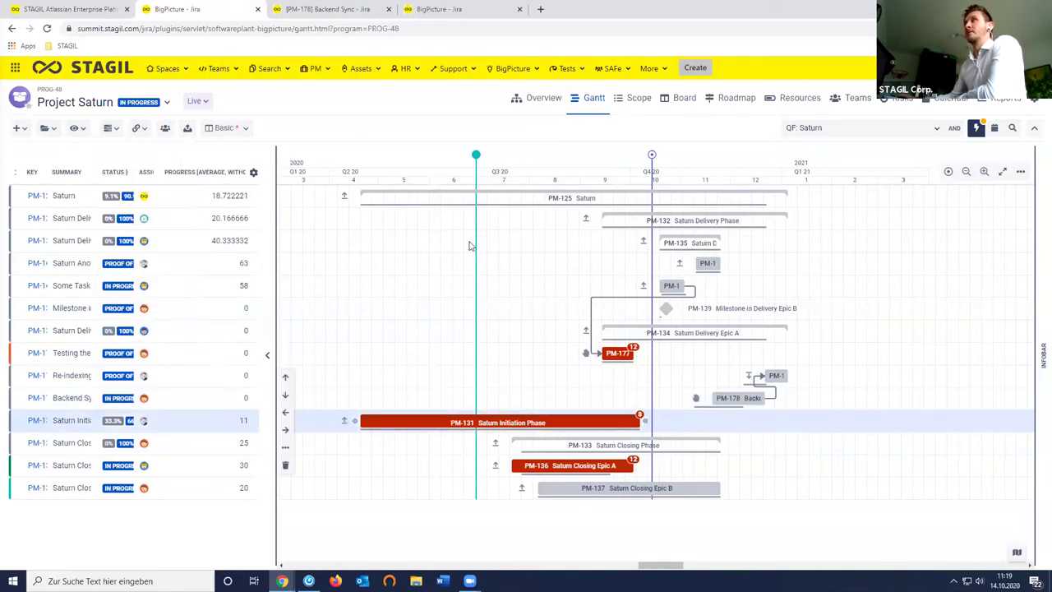
- Color the Some Task row light green and the row above it, under the Saturn delivery epic, orange-red
click(304, 290)
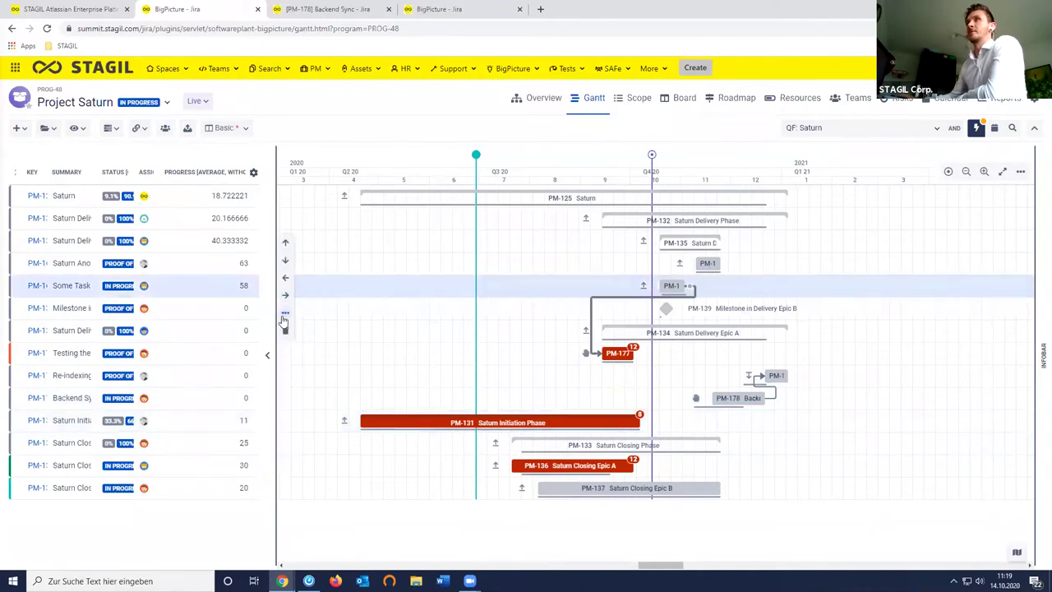
click(285, 313)
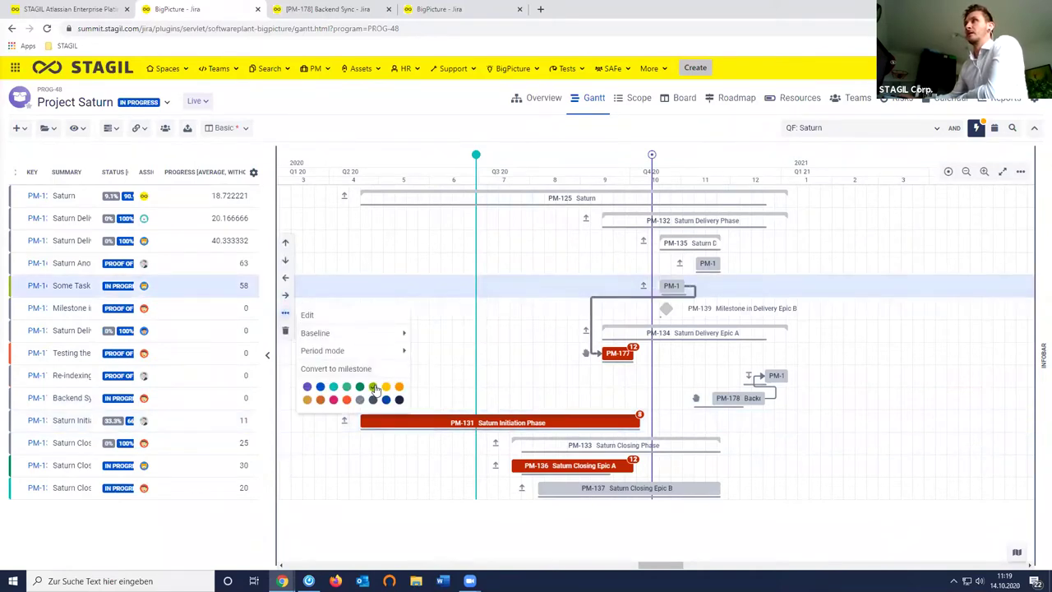
click(514, 286)
click(554, 268)
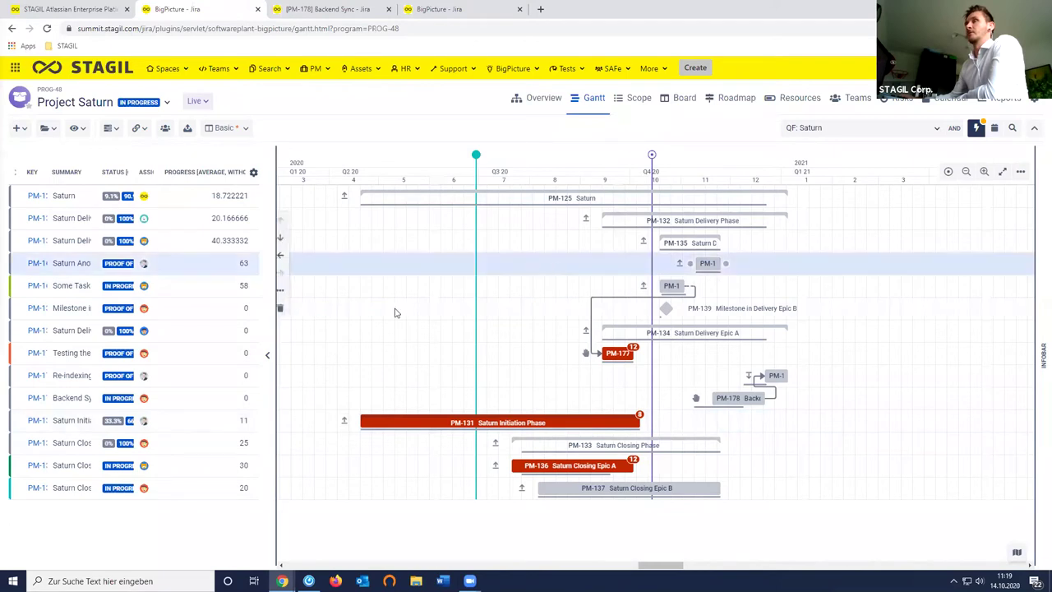
click(285, 290)
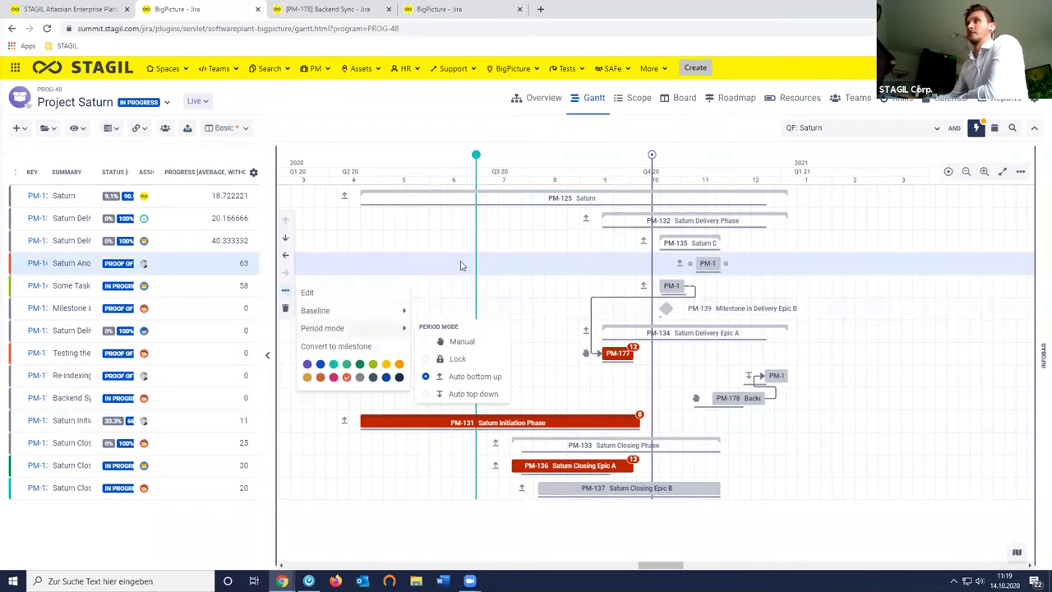
click(415, 264)
- Switch the task color mode to Status and return it to Manual
click(111, 127)
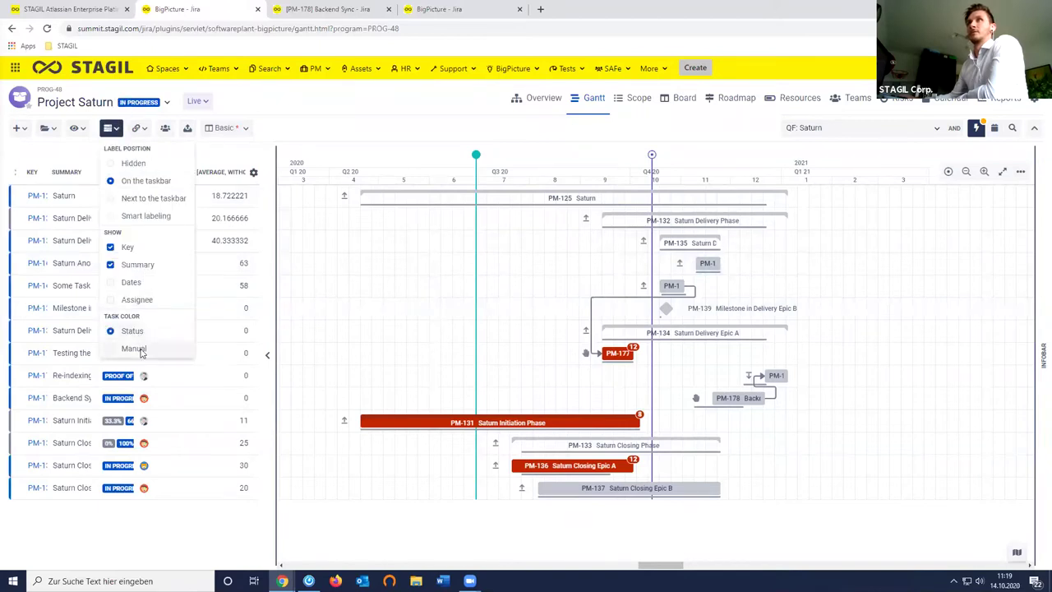
click(85, 128)
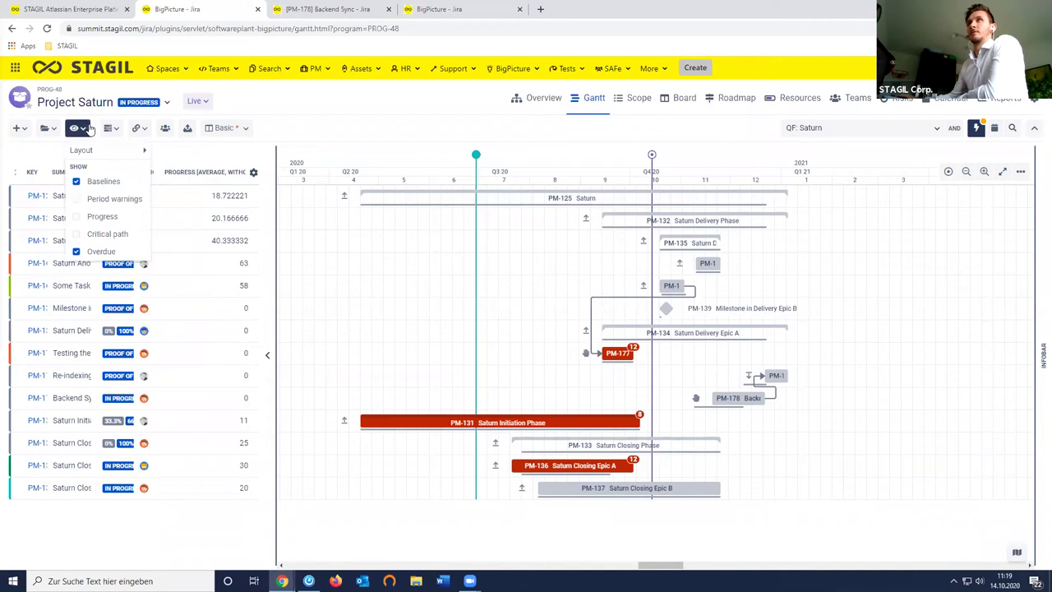
click(110, 128)
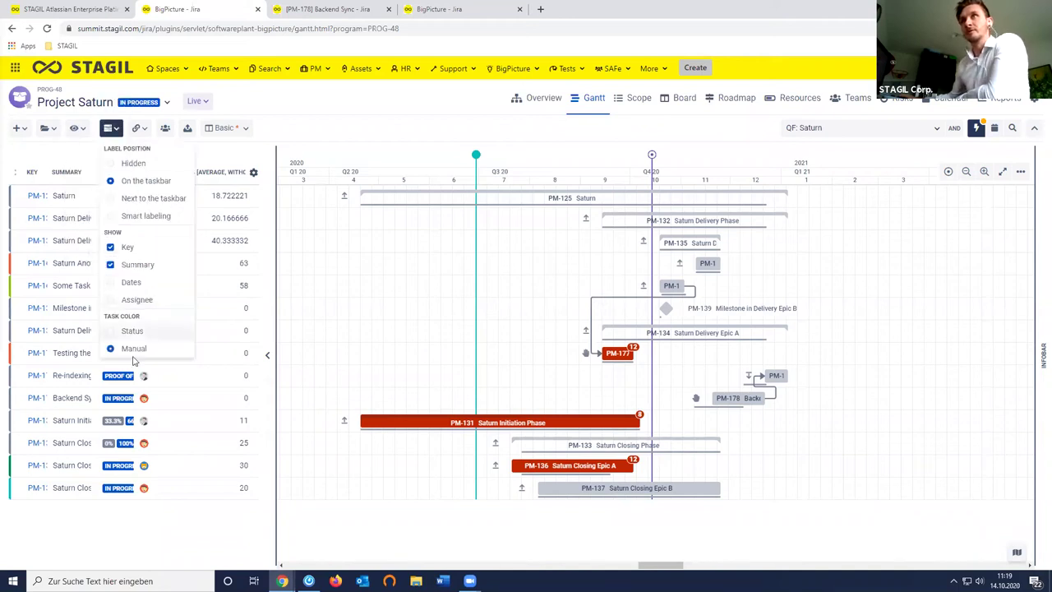
click(110, 128)
- Re-sync the Gantt tasks and recolor the Some Task row dark green
click(49, 130)
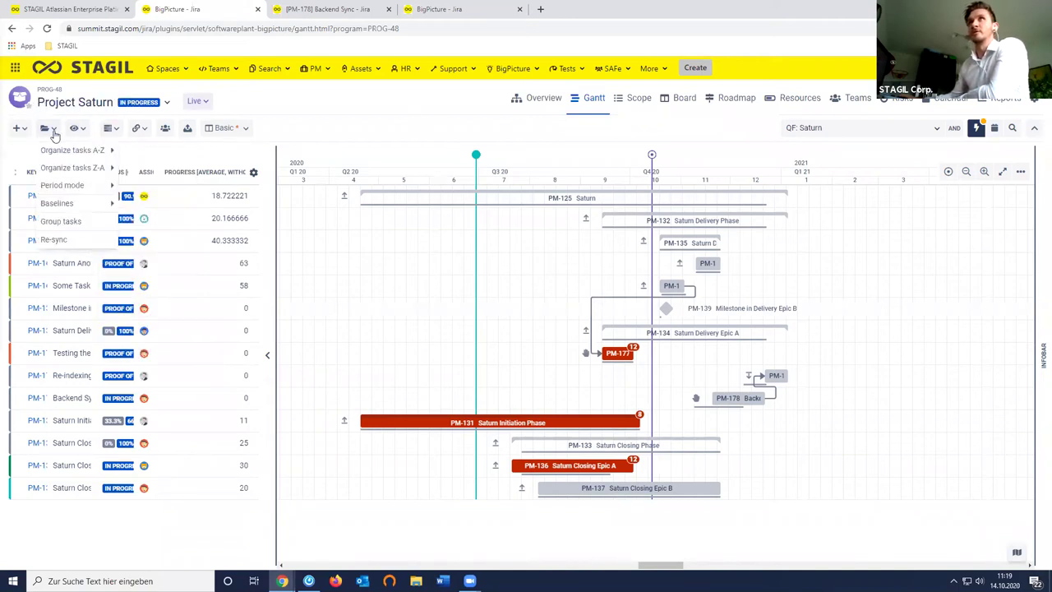
click(55, 241)
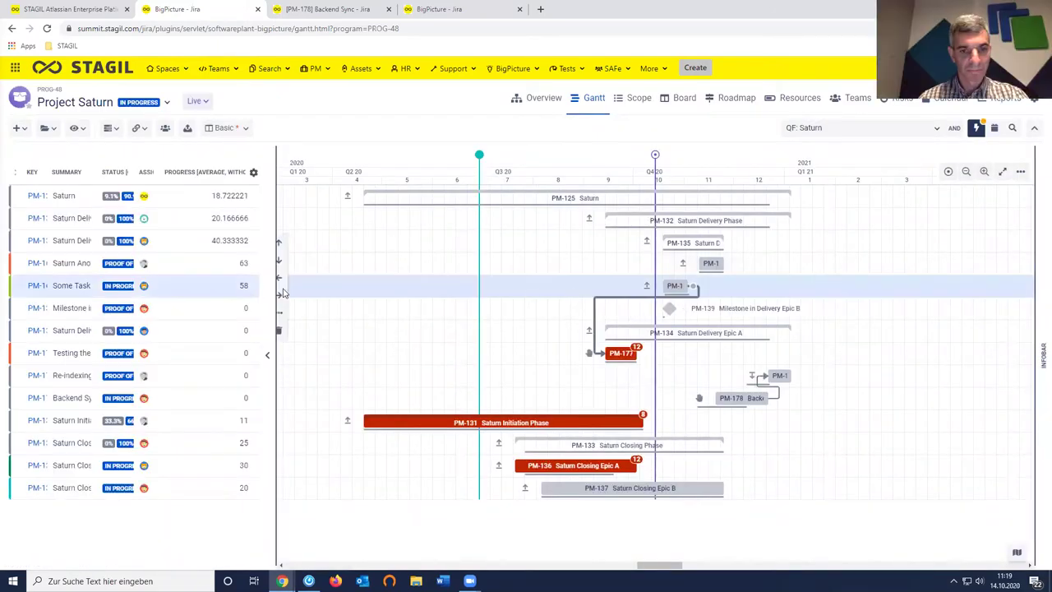
click(285, 312)
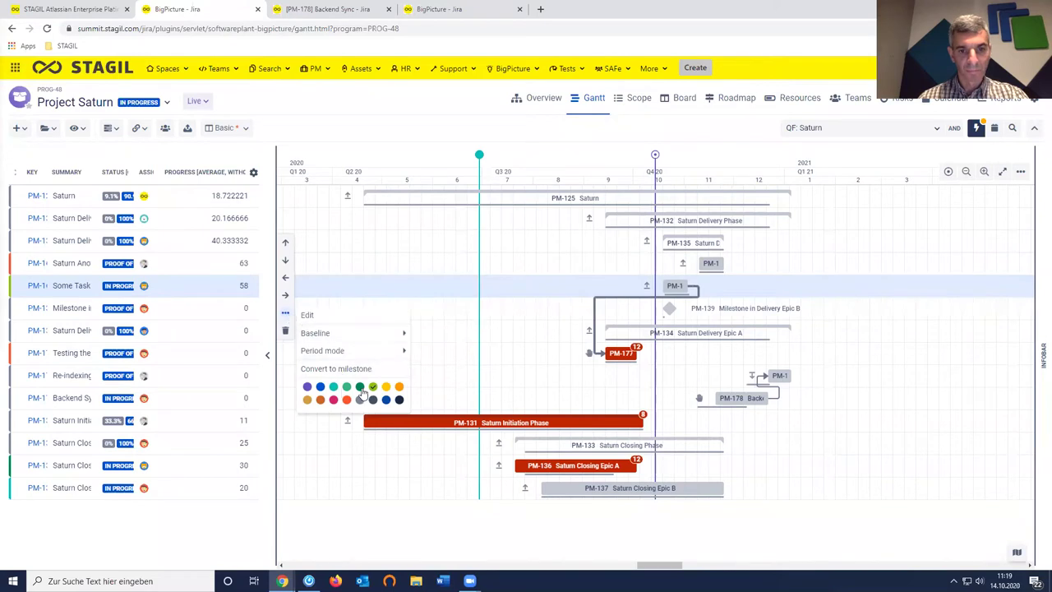
- Preview the status-based task coloring once more and restore the manual coloring
click(75, 127)
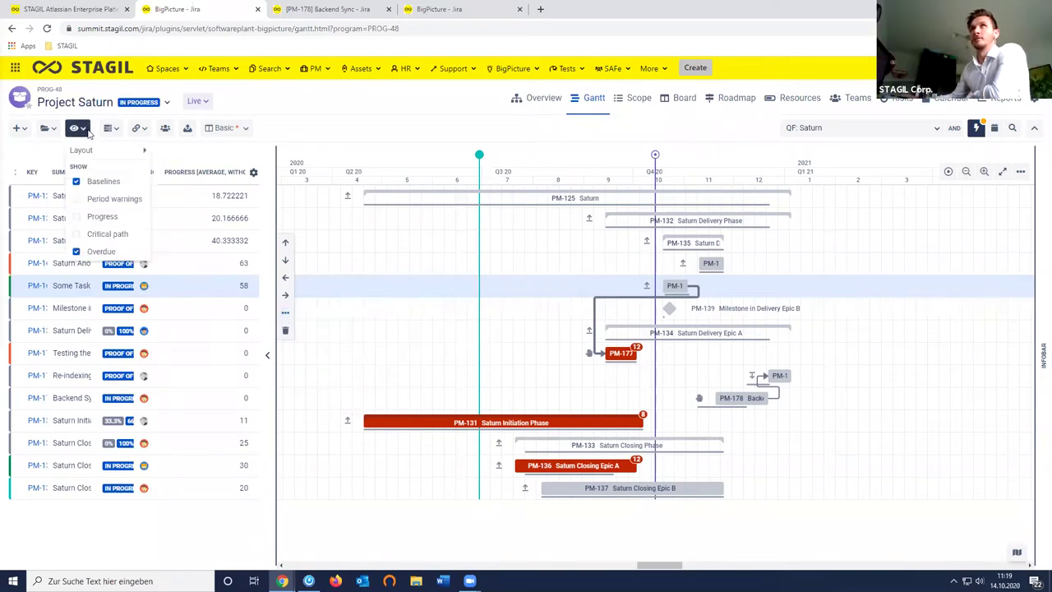
click(110, 128)
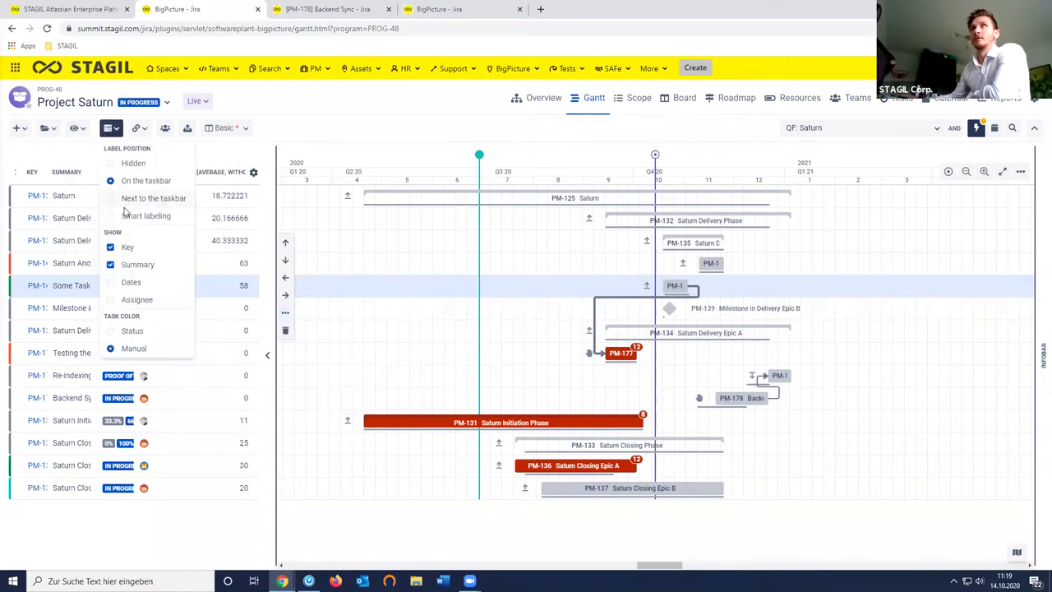
click(132, 331)
click(133, 349)
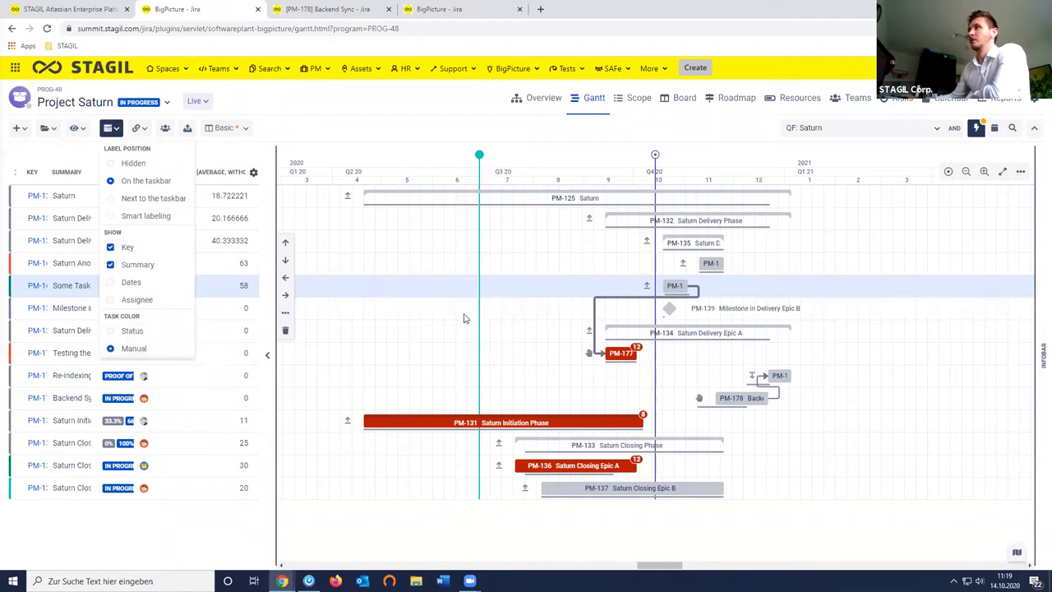
- Move the Some Task bar about three weeks earlier on the live timeline
click(332, 287)
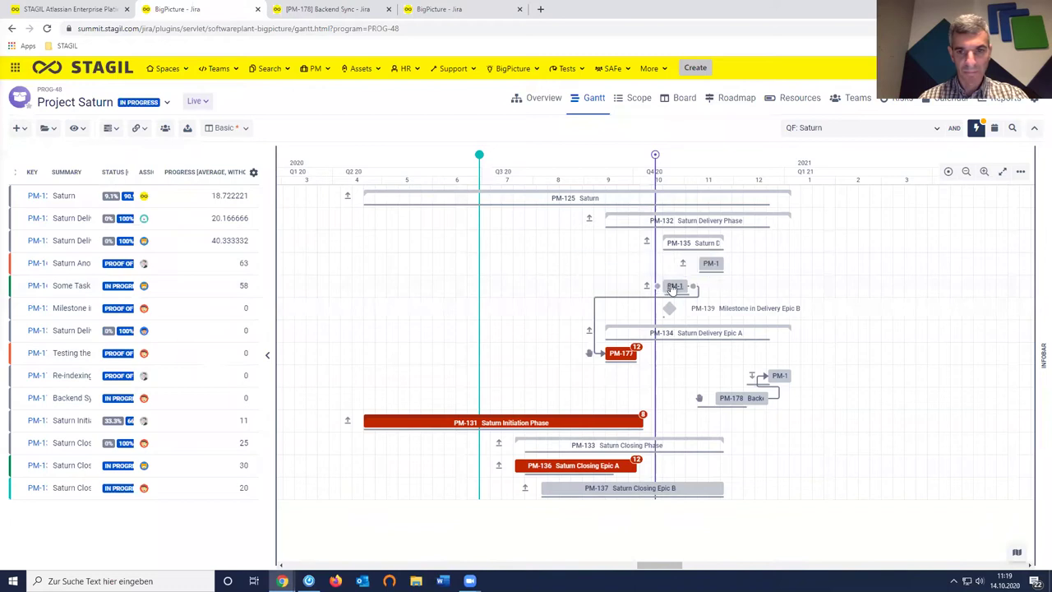
drag(670, 286, 653, 298)
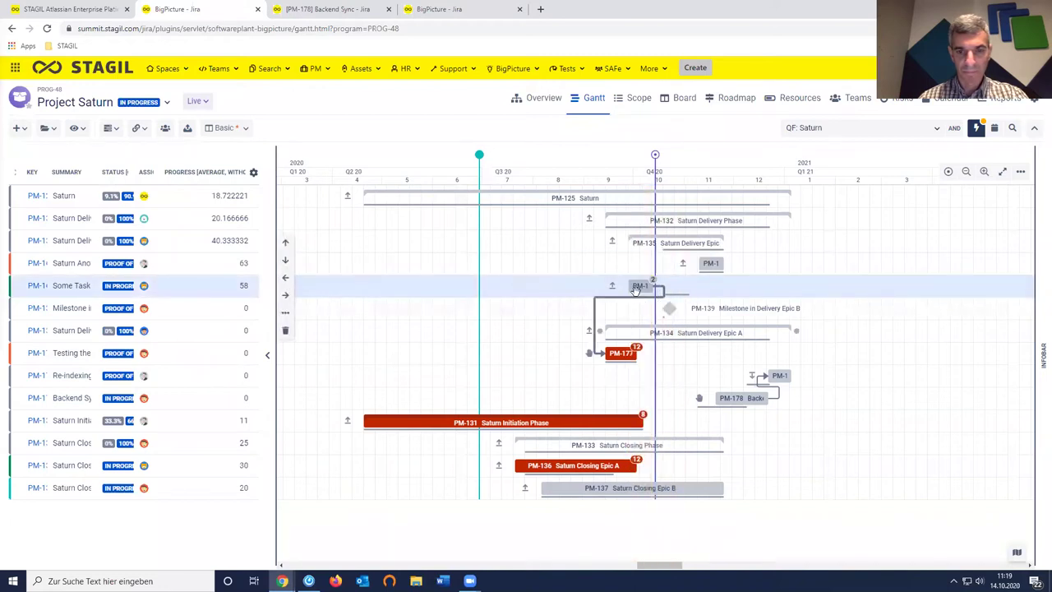
- Recolor the Some Task row teal and look through its period mode and baseline options
click(285, 314)
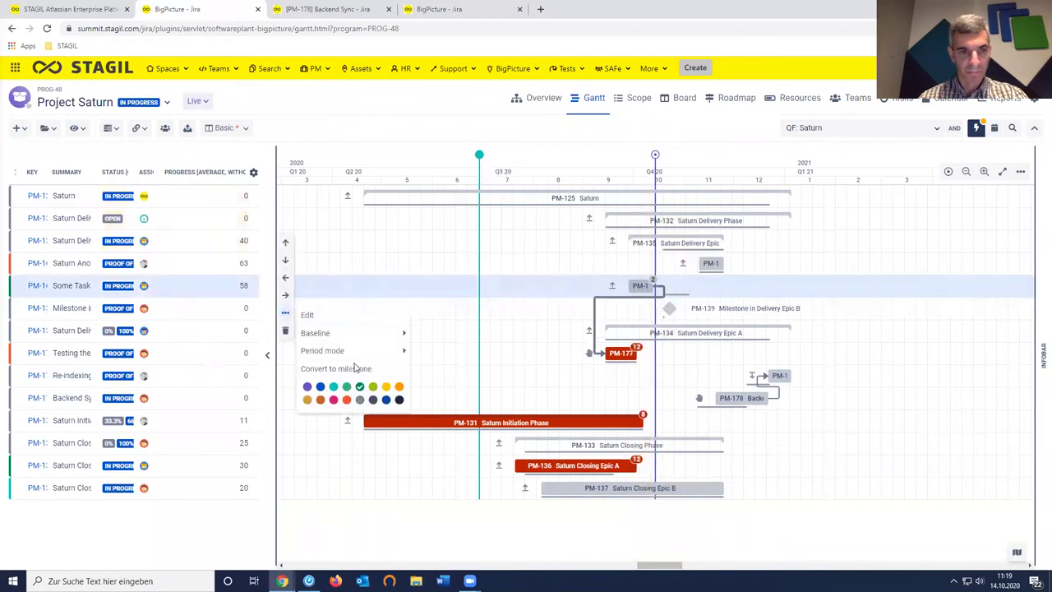
mouse_move(362, 355)
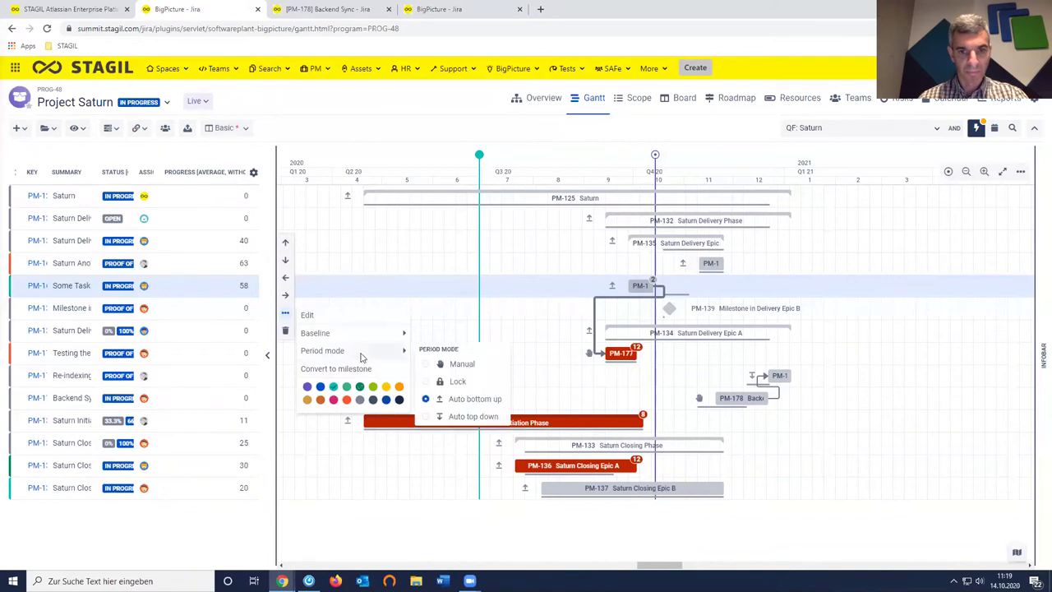
mouse_move(322, 334)
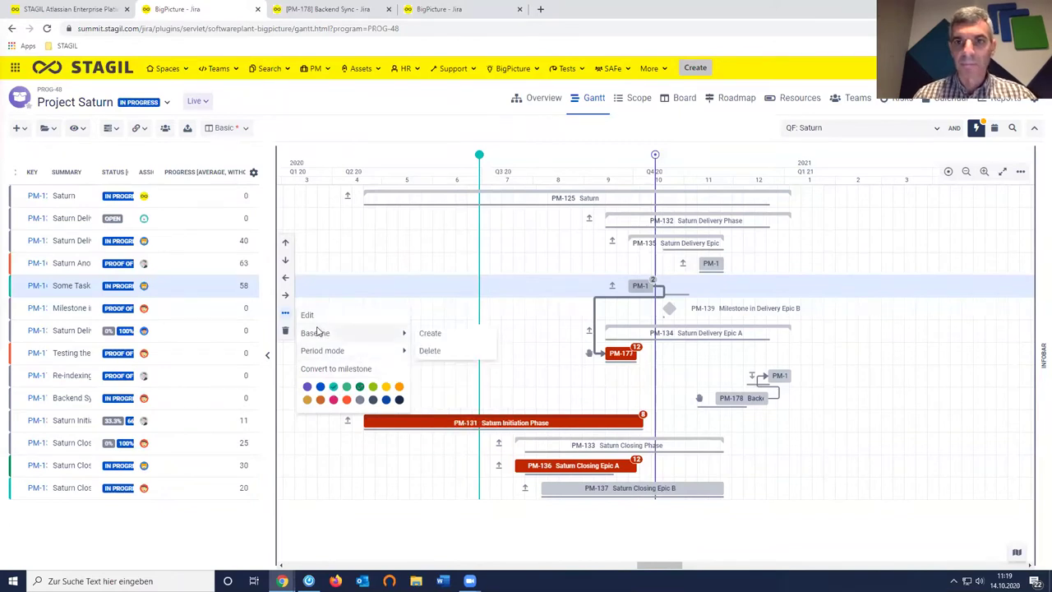
click(522, 292)
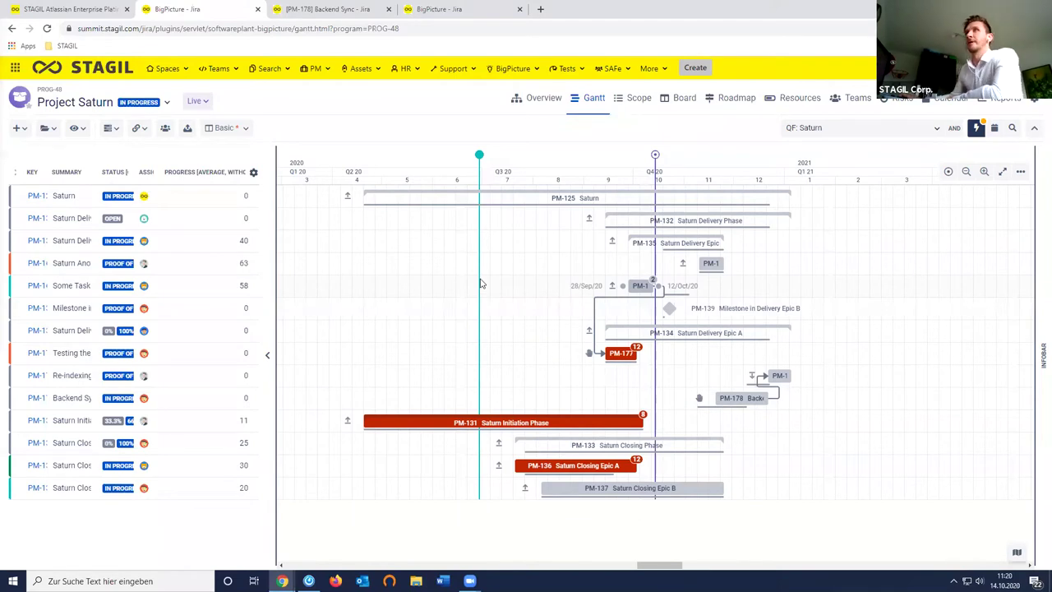
- Set the Gantt's task color mode to Status and point out the task color setting
click(111, 128)
click(145, 336)
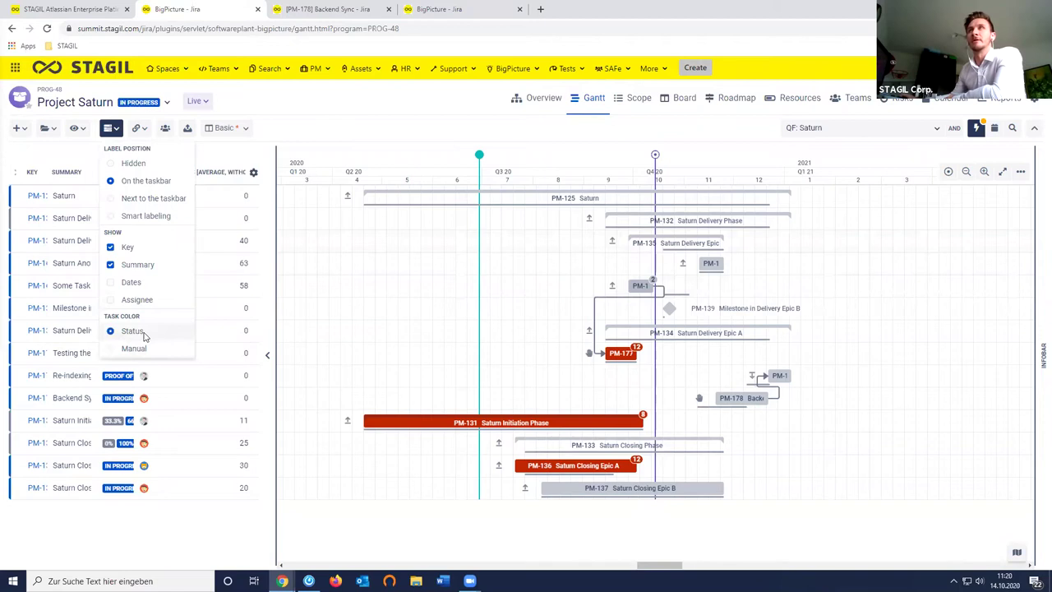
click(386, 129)
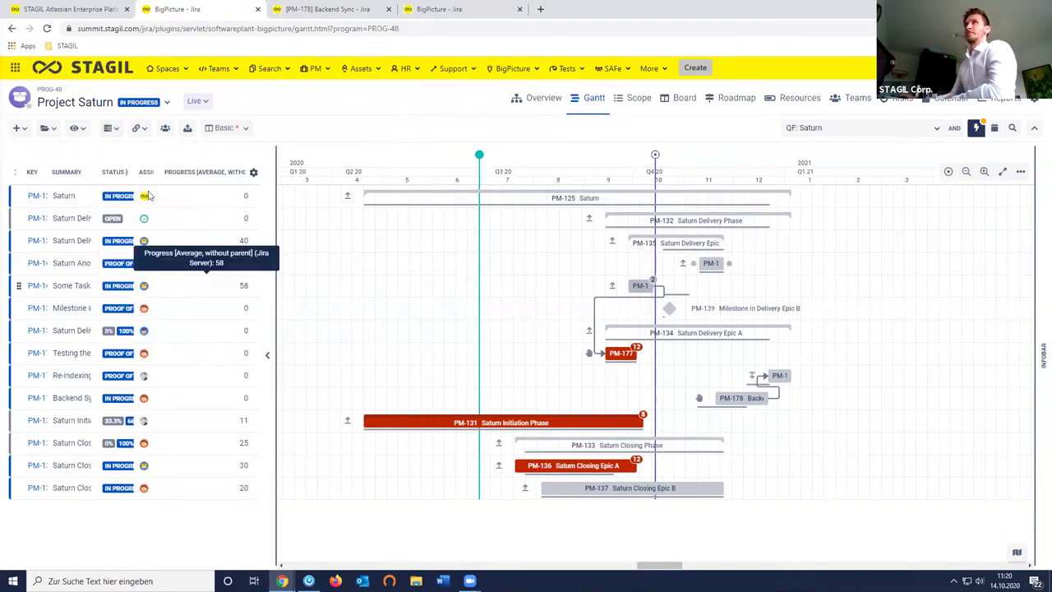
click(112, 129)
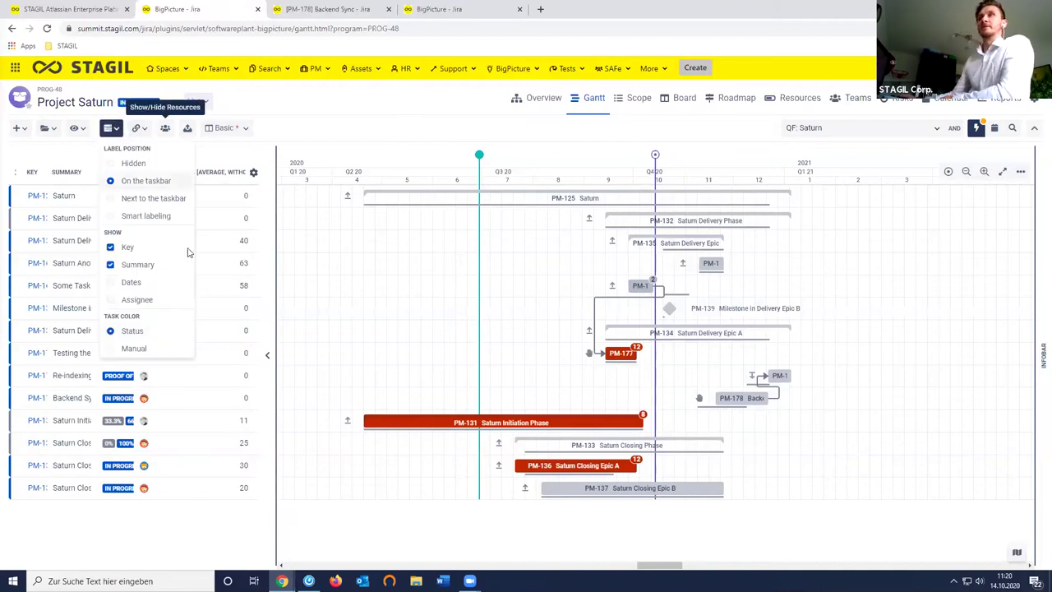
drag(104, 315, 141, 321)
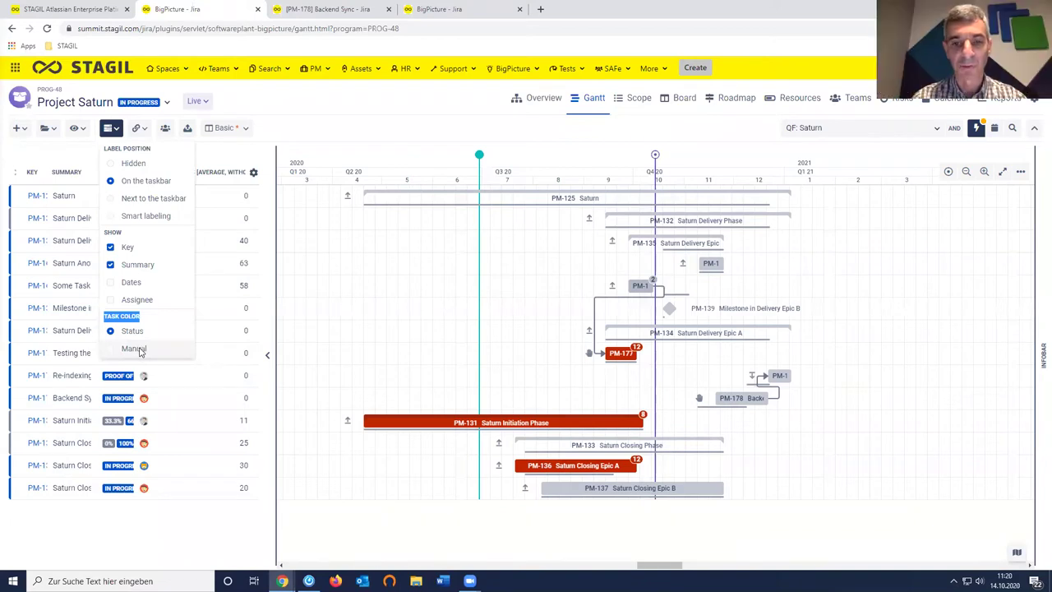
- Turn off the overdue display and set the task color mode to Manual
click(77, 128)
click(79, 251)
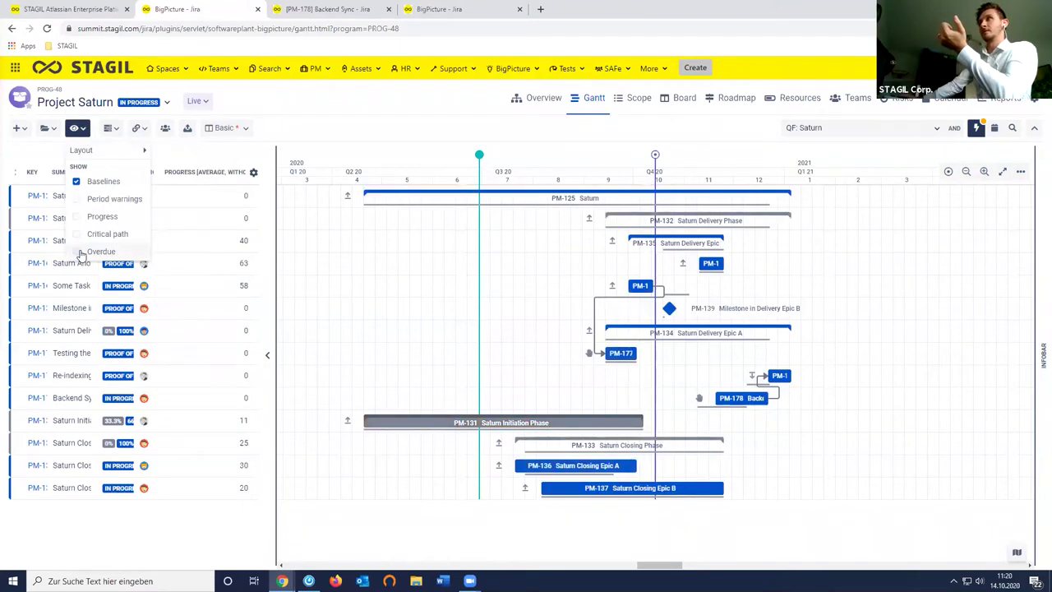
click(111, 128)
click(134, 349)
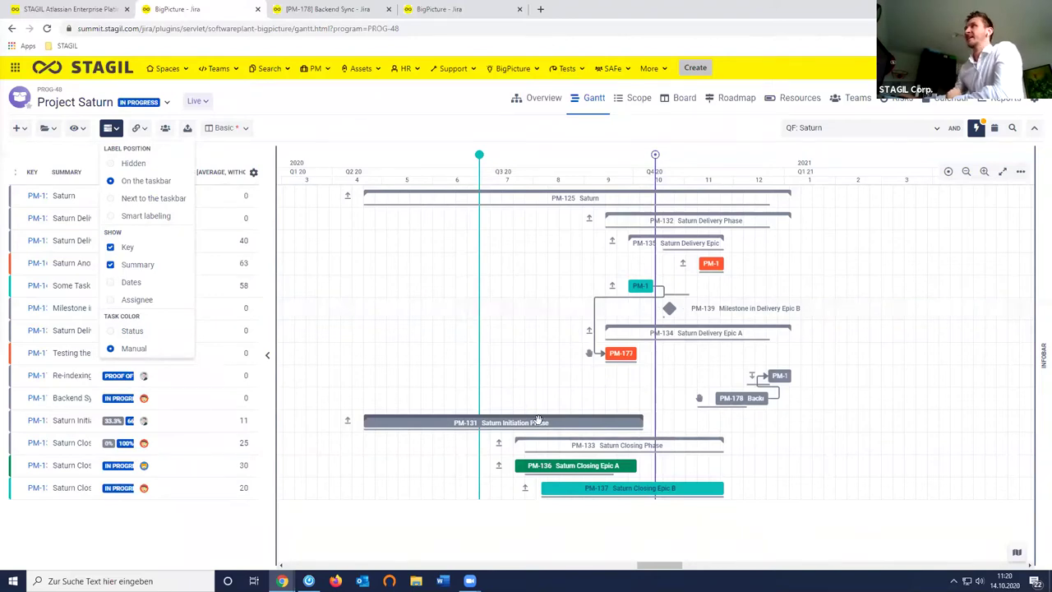
- Set the task color mode to Status and turn the overdue display on
click(74, 128)
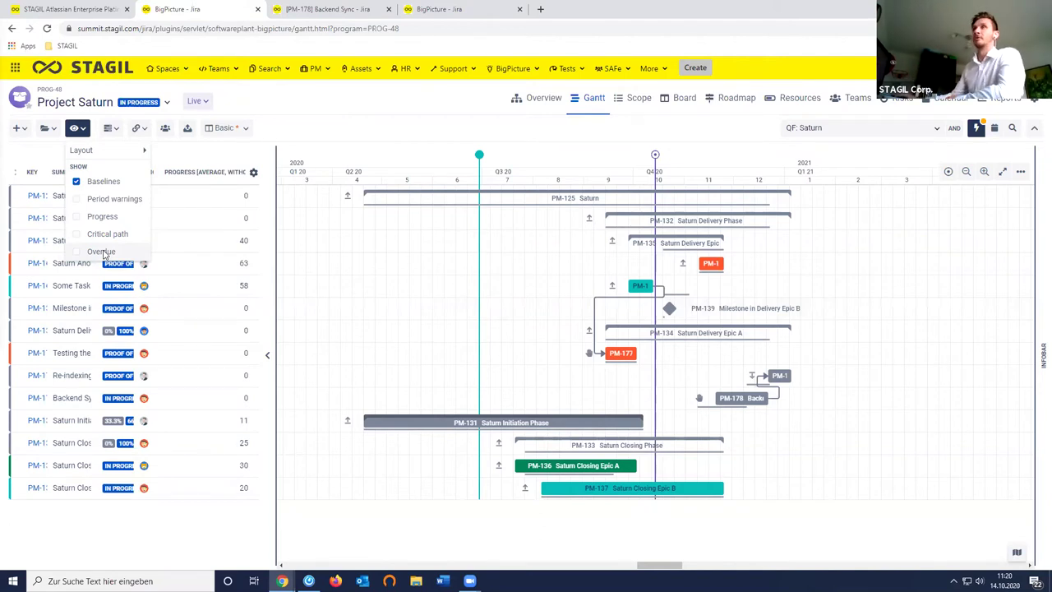
click(104, 253)
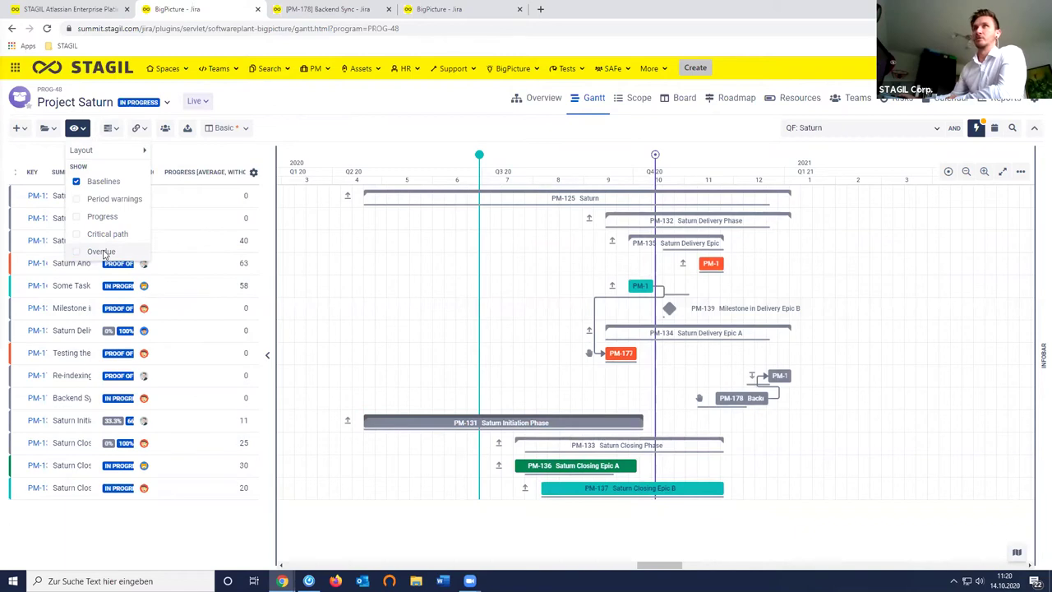
click(105, 253)
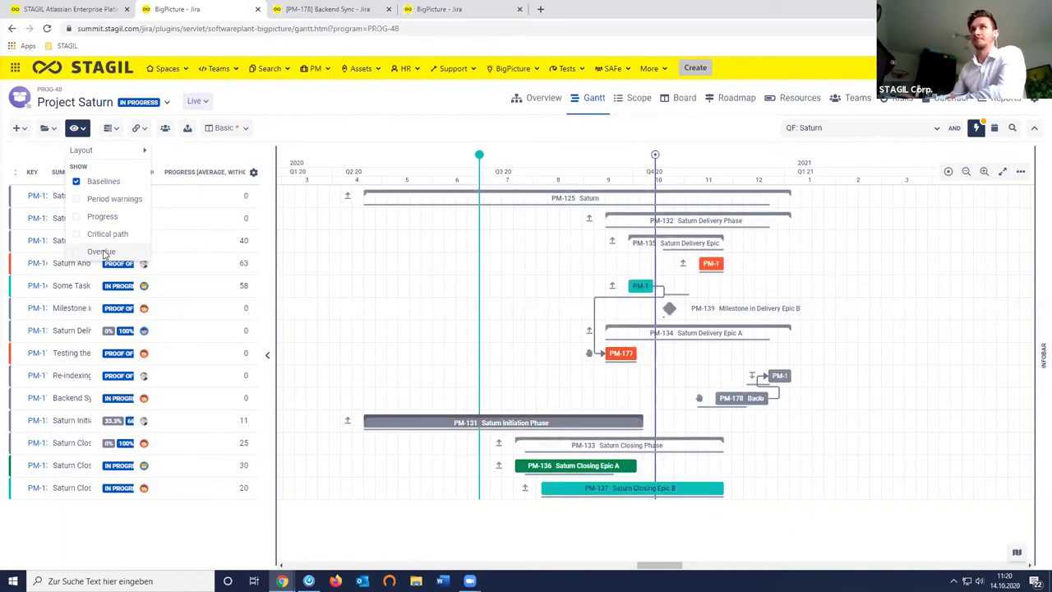
click(111, 128)
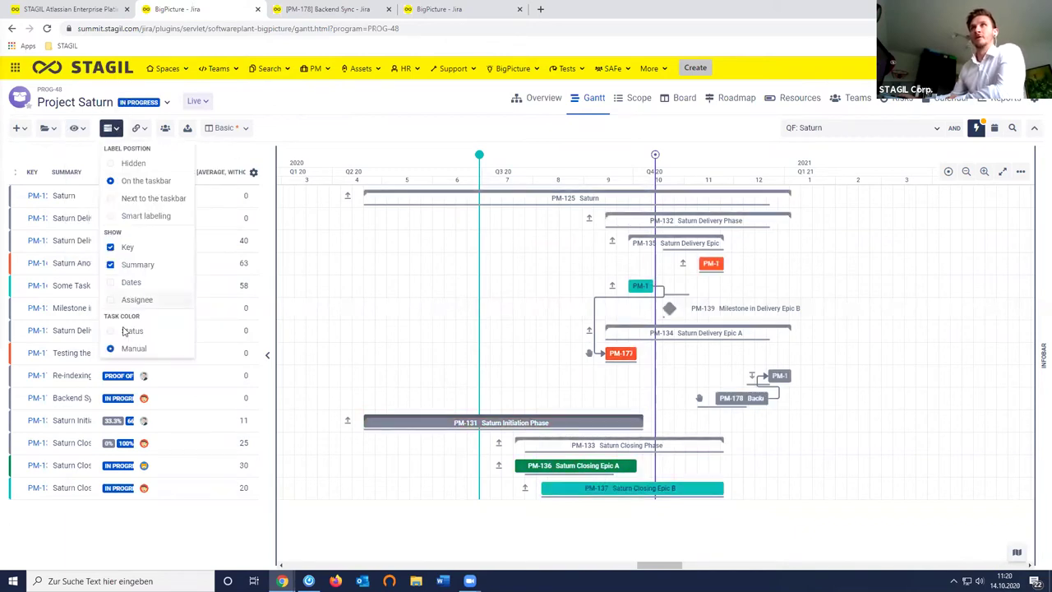
click(132, 332)
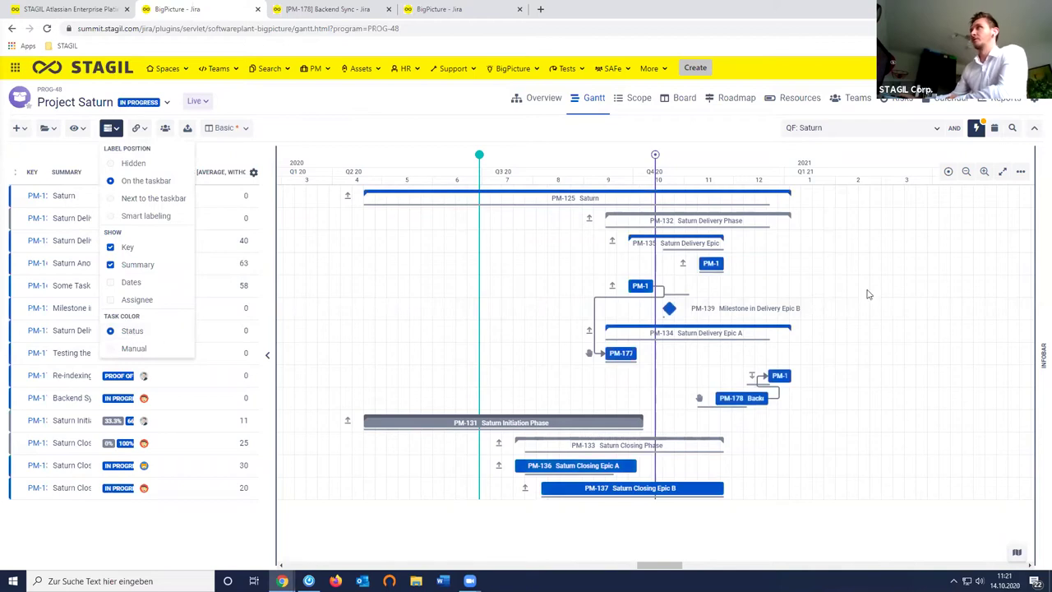
click(75, 127)
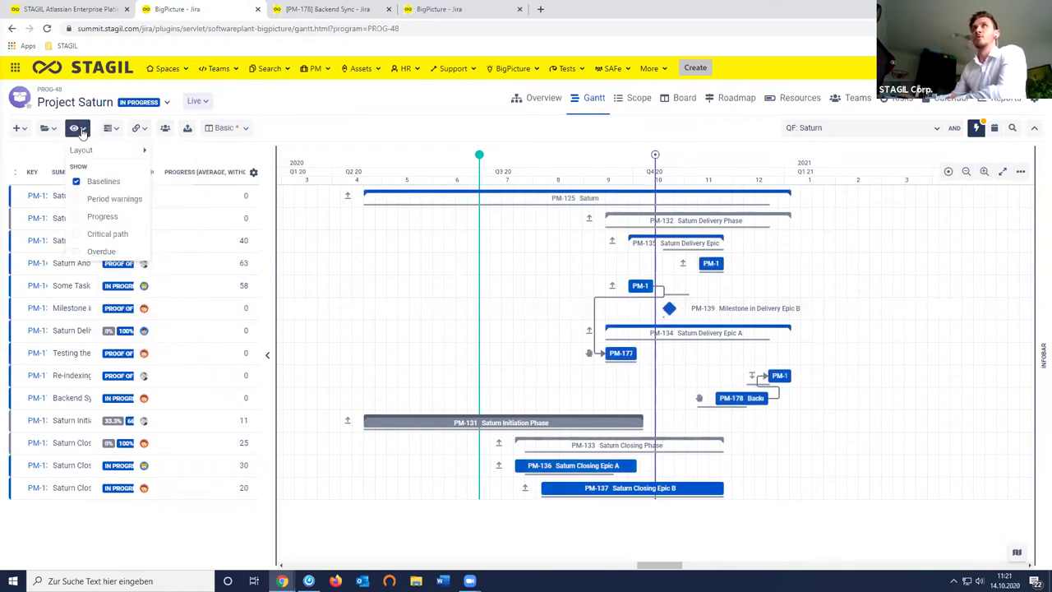
click(97, 253)
click(387, 103)
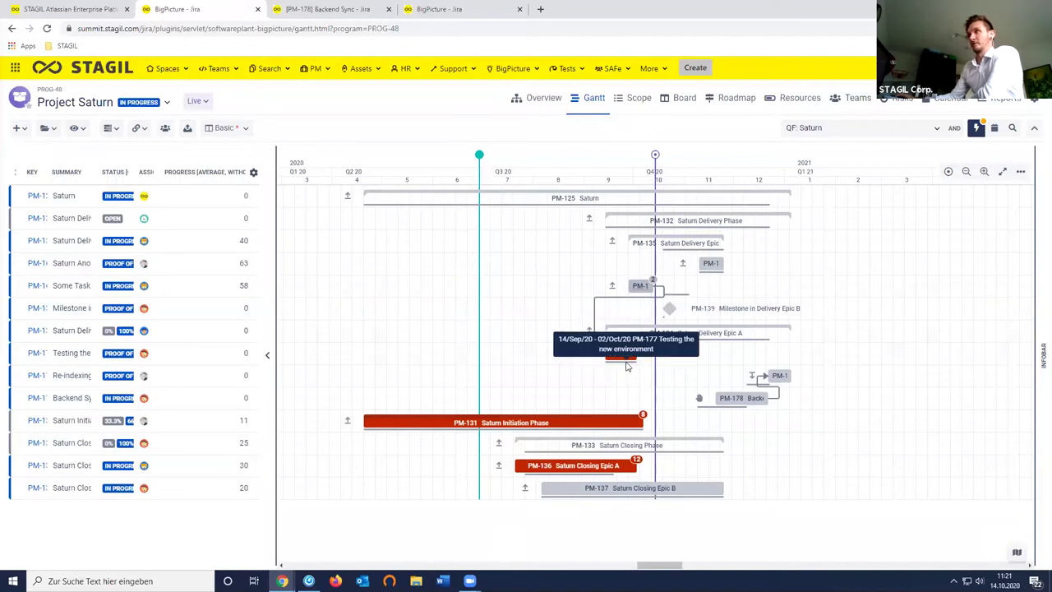
- View the period mode options of the PM-177 Testing the new environment task
click(545, 362)
click(285, 381)
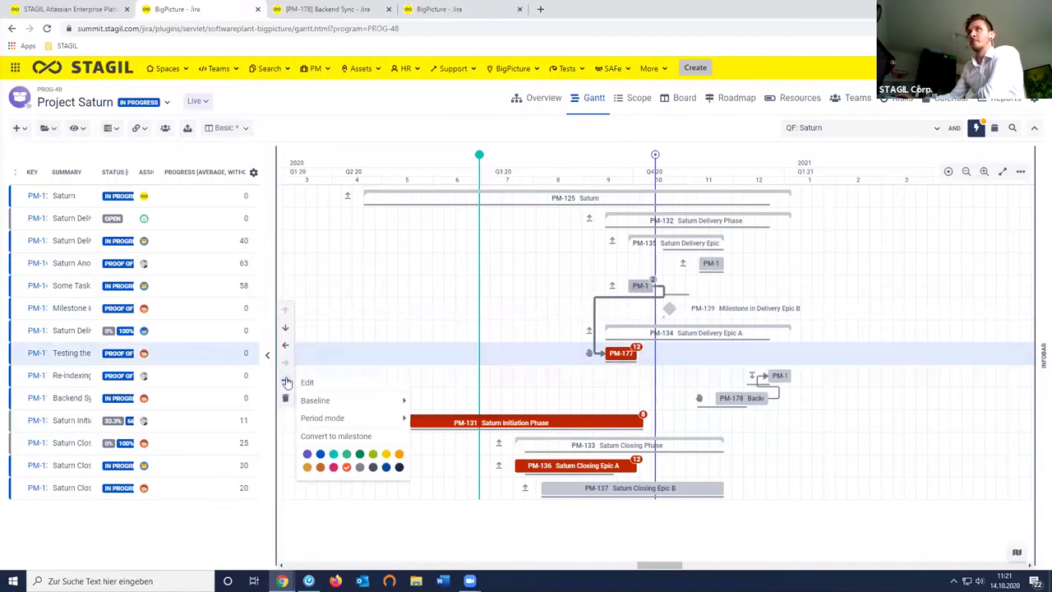
mouse_move(346, 419)
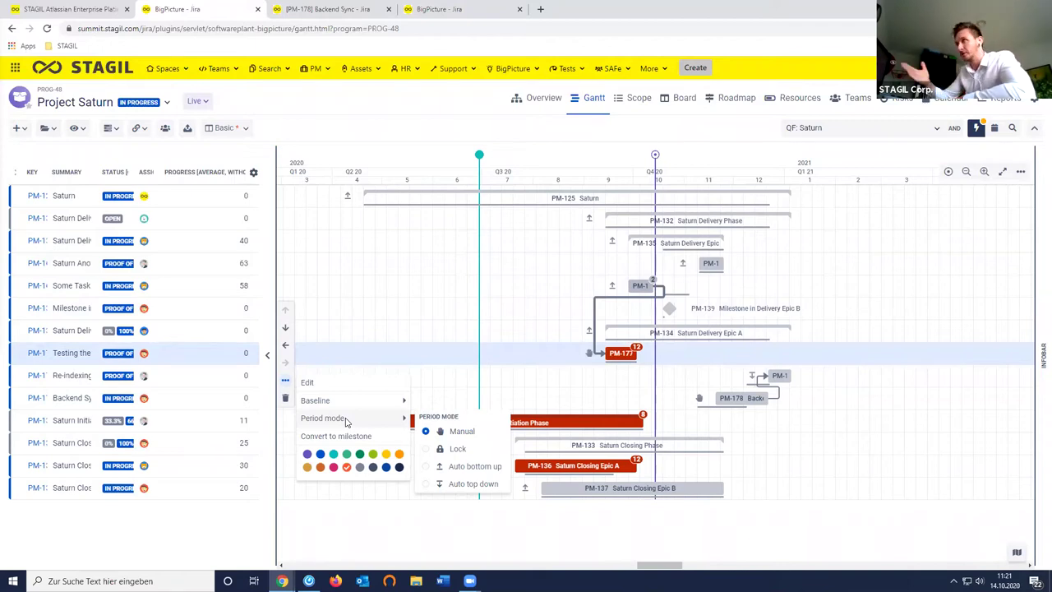
click(624, 384)
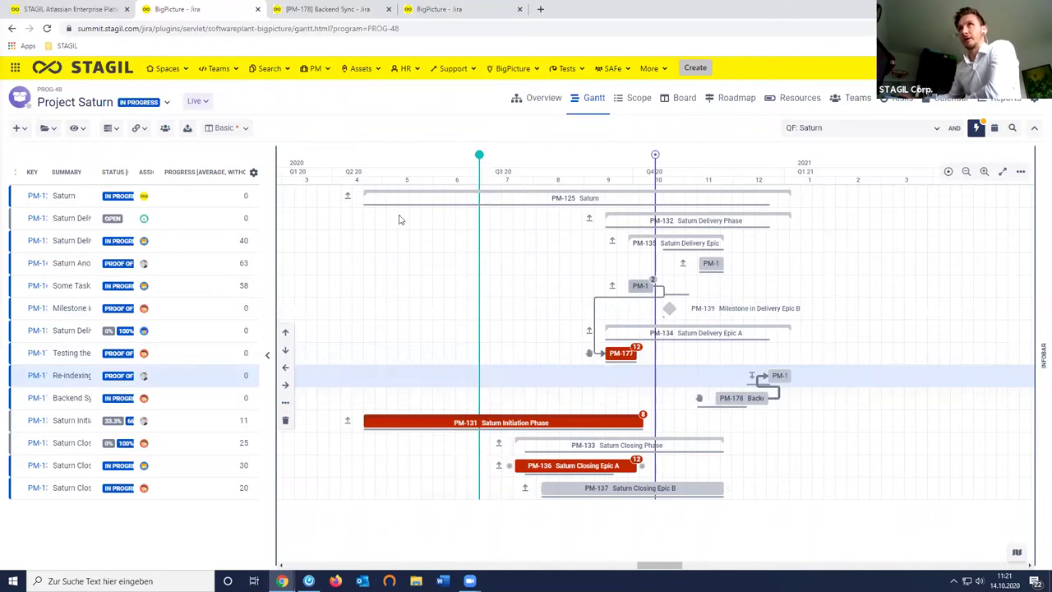
- Set the dependency display to Collapsed after comparing it with the Expanded display
click(140, 129)
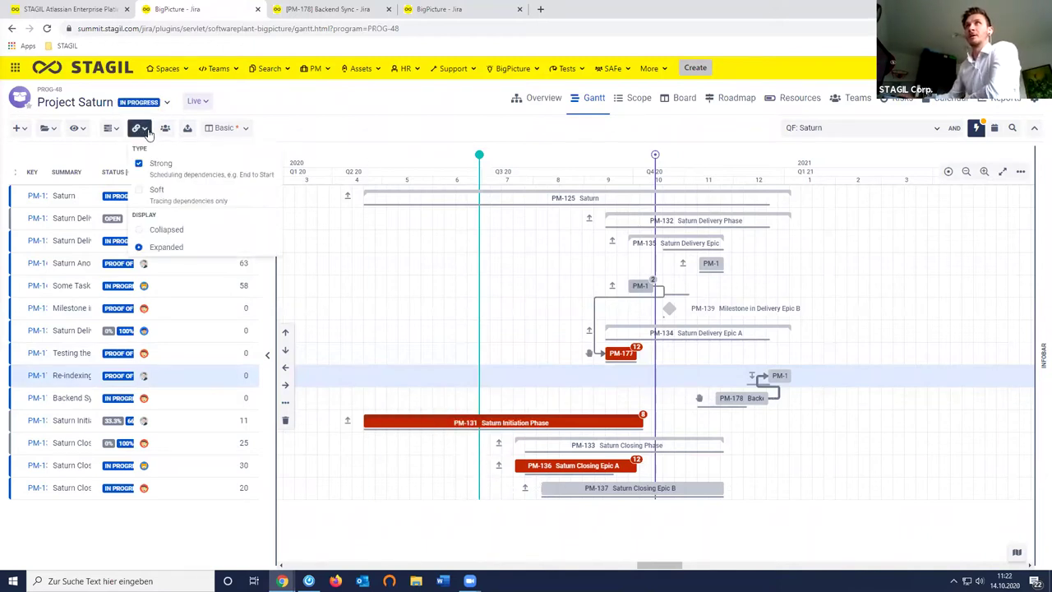
click(141, 232)
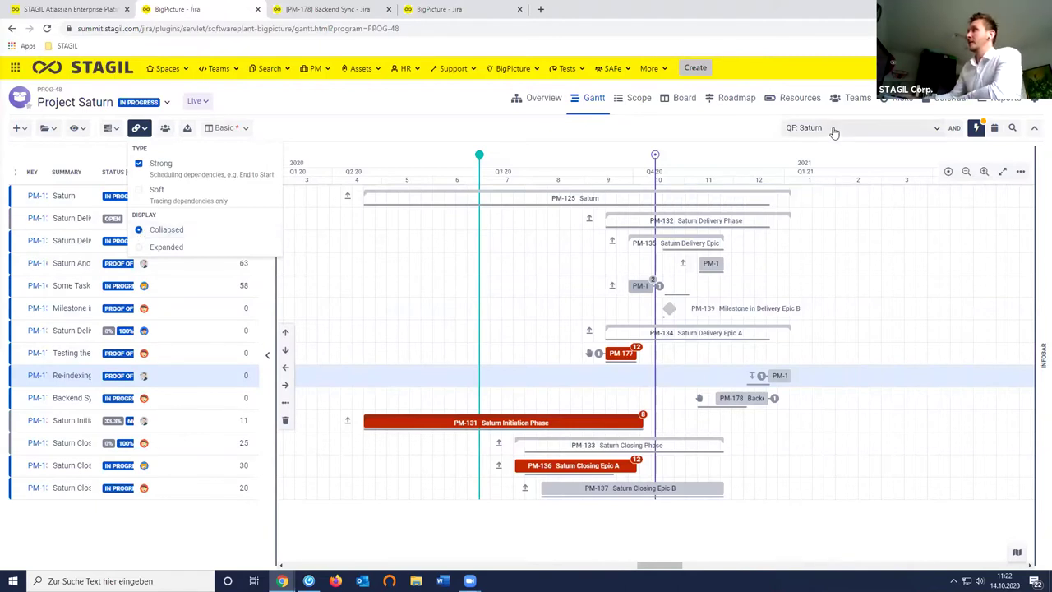
click(571, 132)
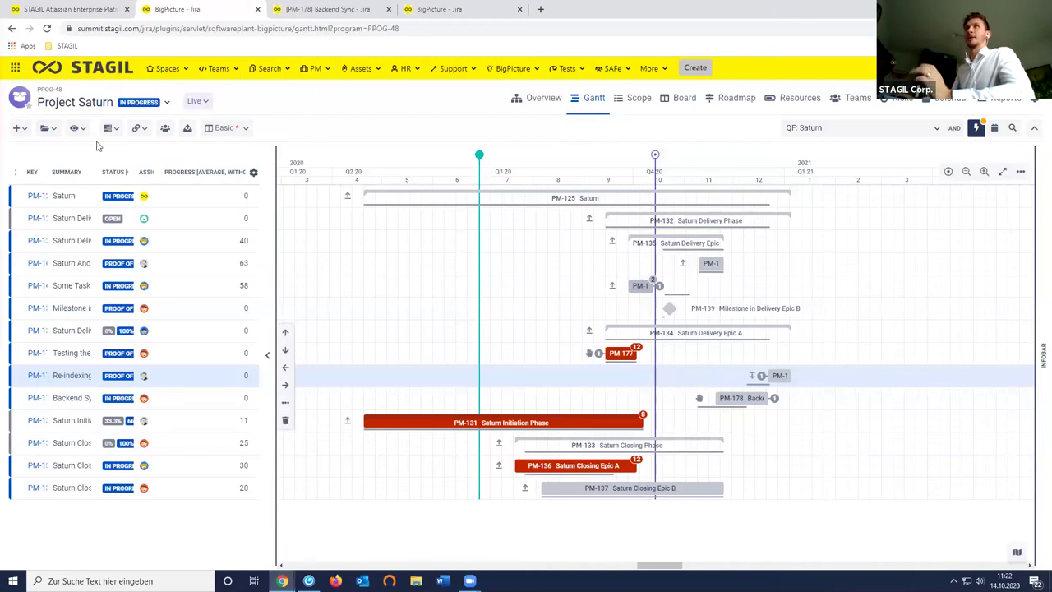
click(147, 131)
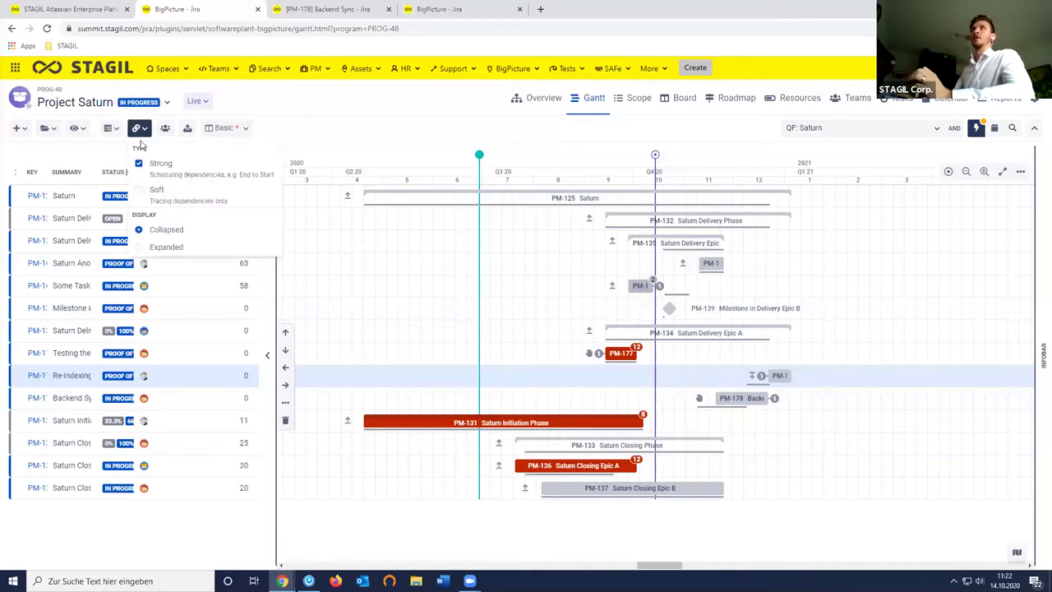
click(179, 249)
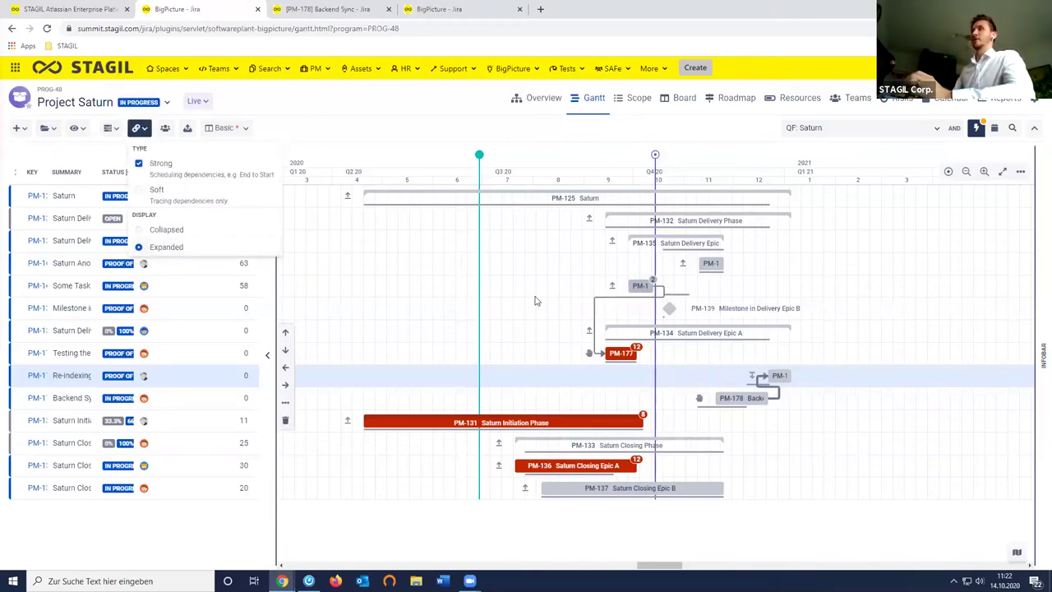
click(174, 235)
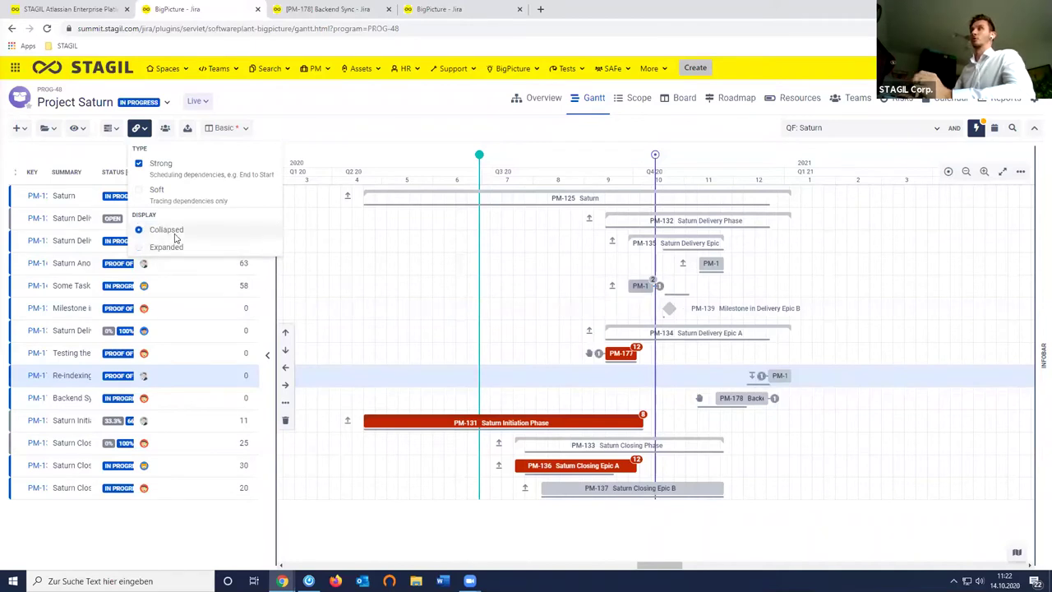
click(367, 107)
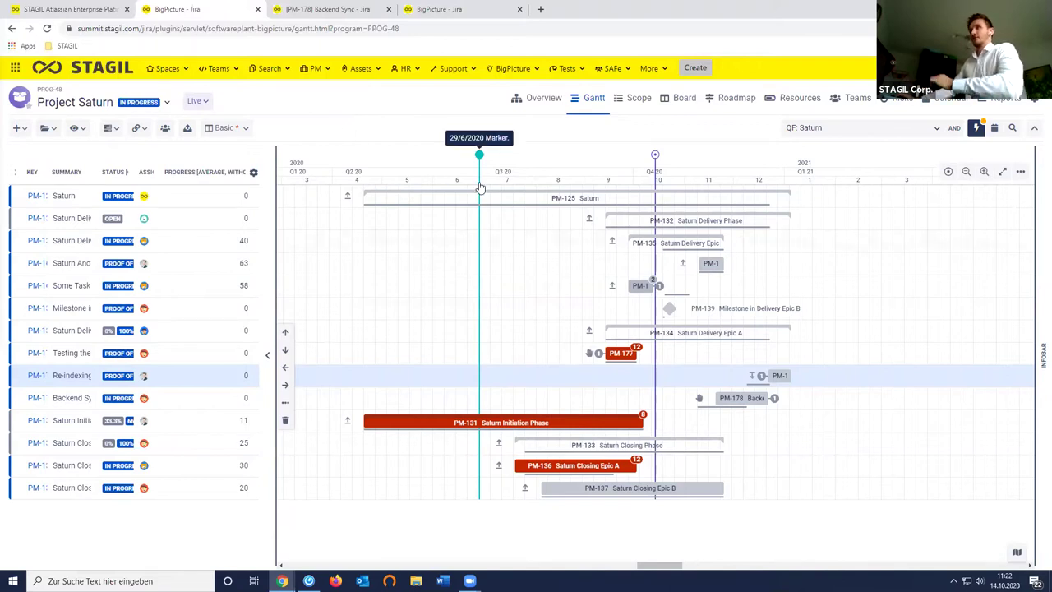
- Open the PM-131 Saturn Initiation Phase issue in its own browser tab and transition it to Closed
mouse_move(578, 419)
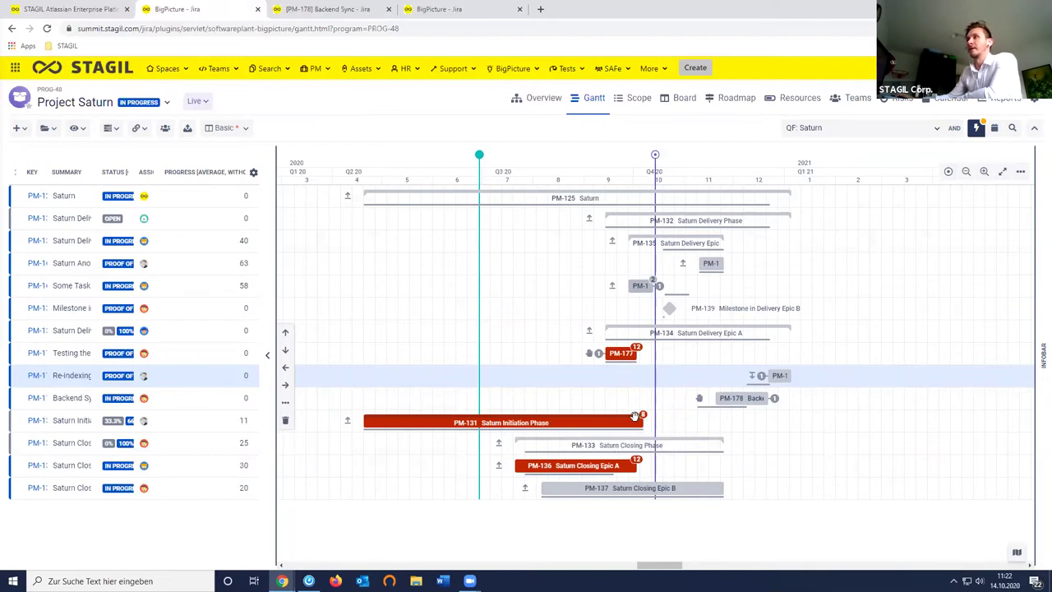
click(473, 428)
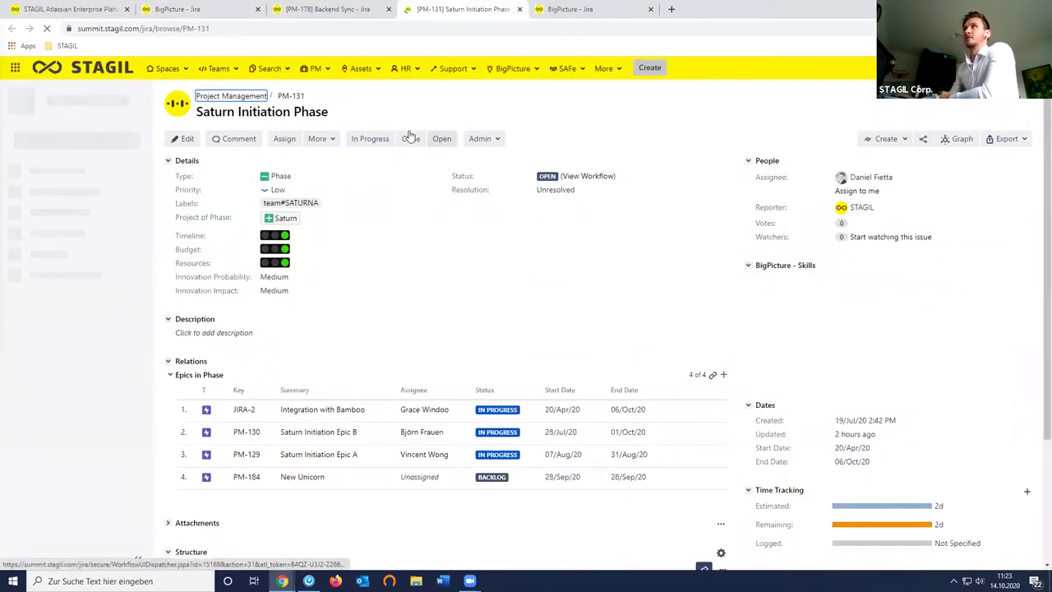
click(185, 11)
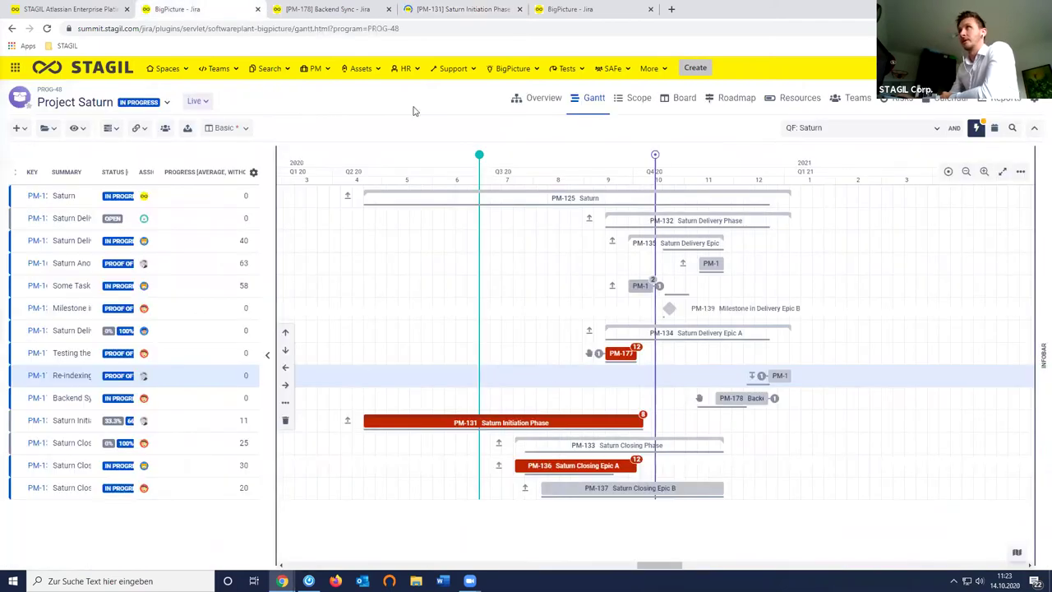
key(ctrl+Tab)
key(ctrl+Tab)
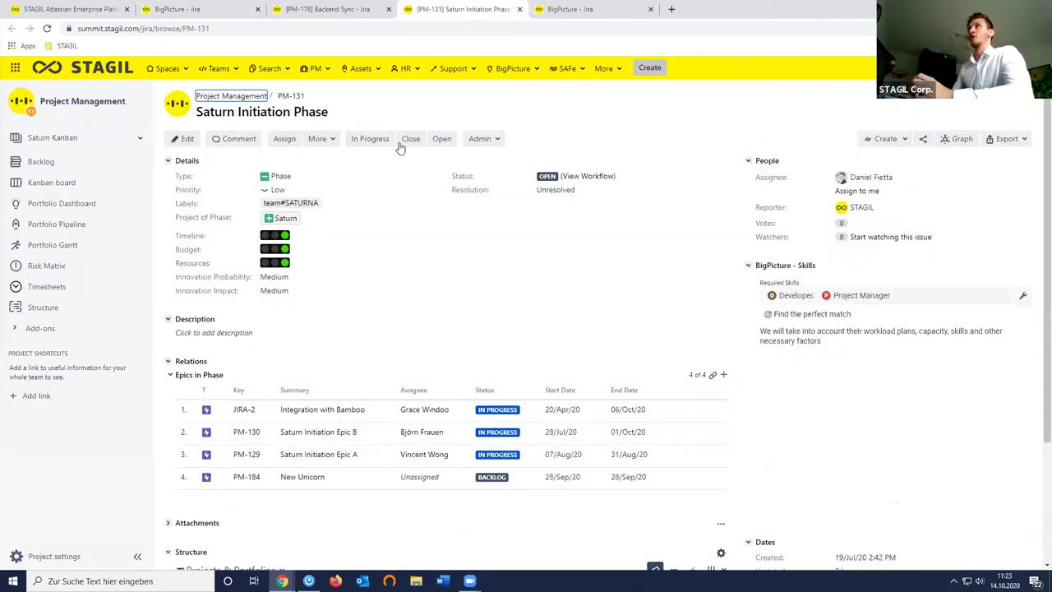
click(410, 138)
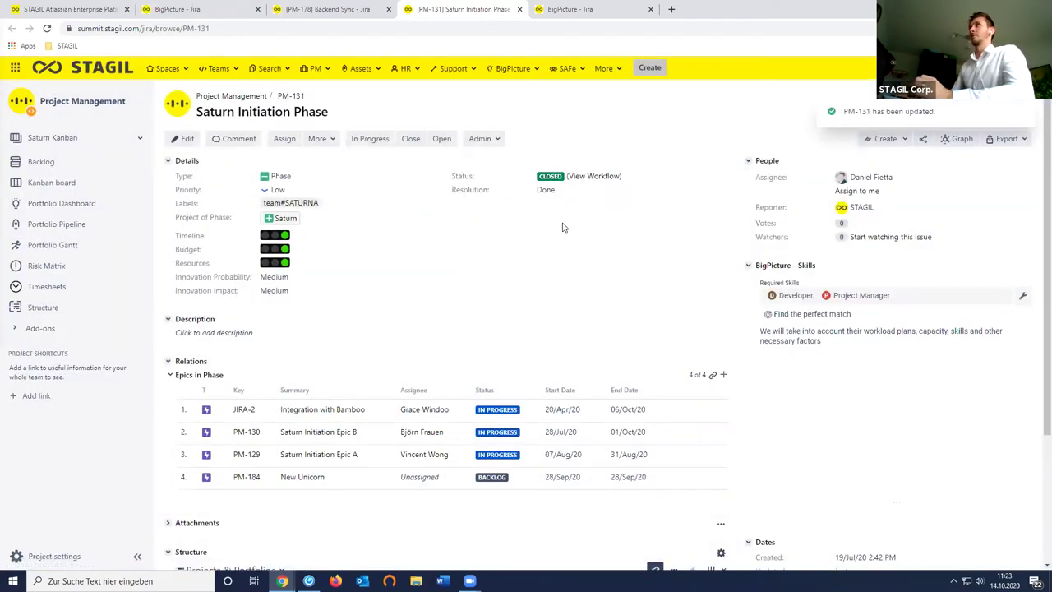
- Return to the Project Saturn Gantt chart and check how the Saturn Initiation Phase bar is displayed
click(205, 9)
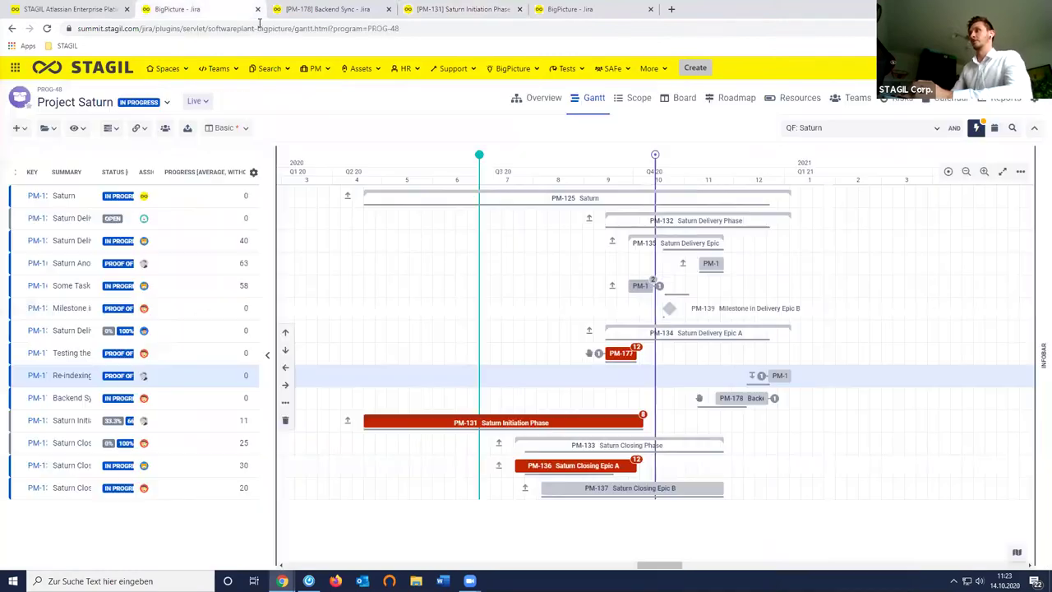
mouse_move(481, 423)
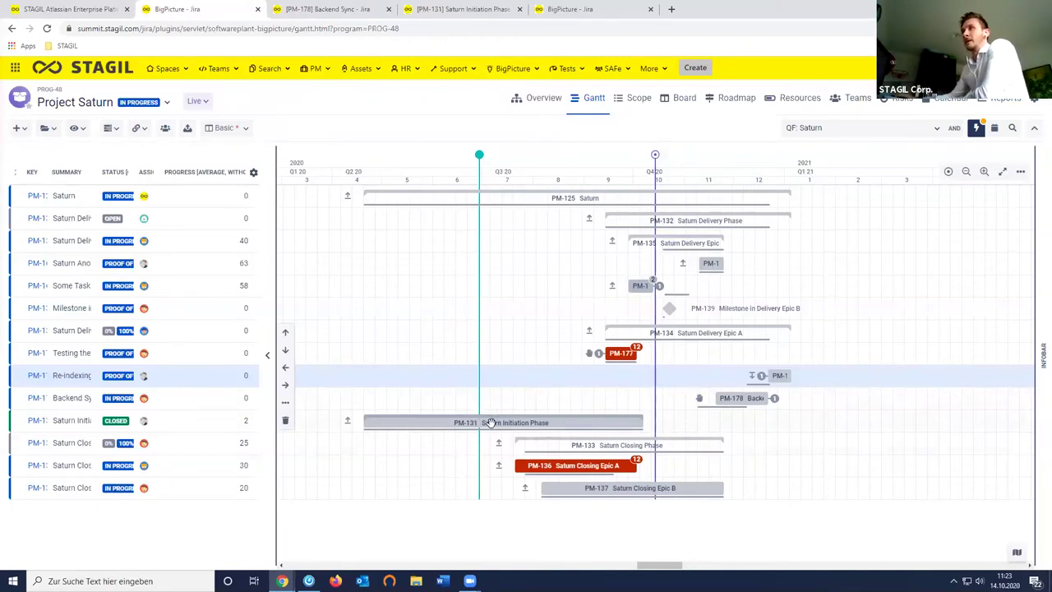
mouse_move(516, 432)
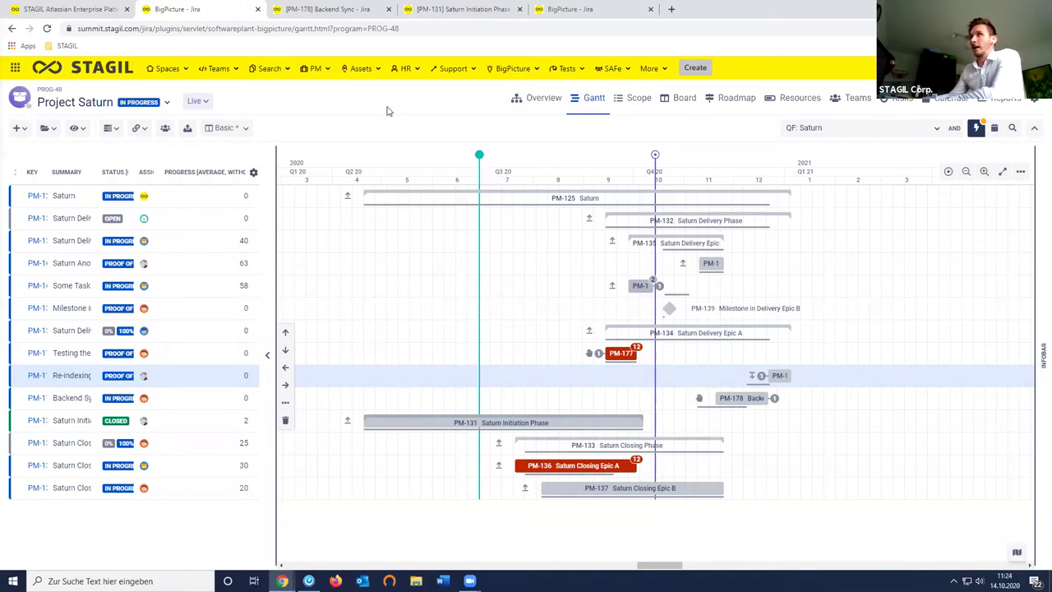
- Open Project Saturn's Scope, expand the Saturn Initiation Phase and view the list of displayed columns
click(645, 104)
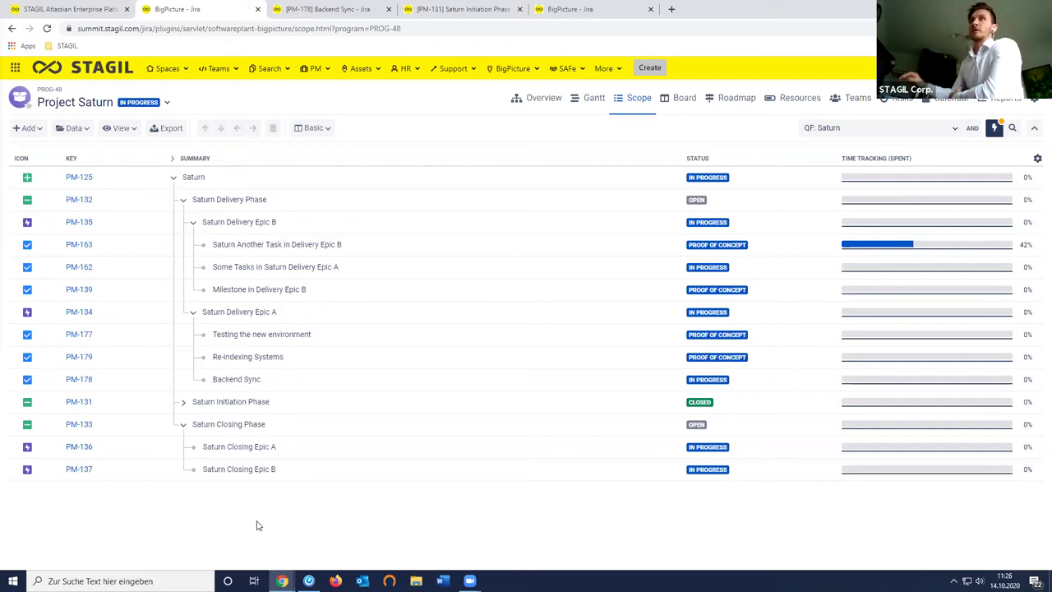
click(182, 402)
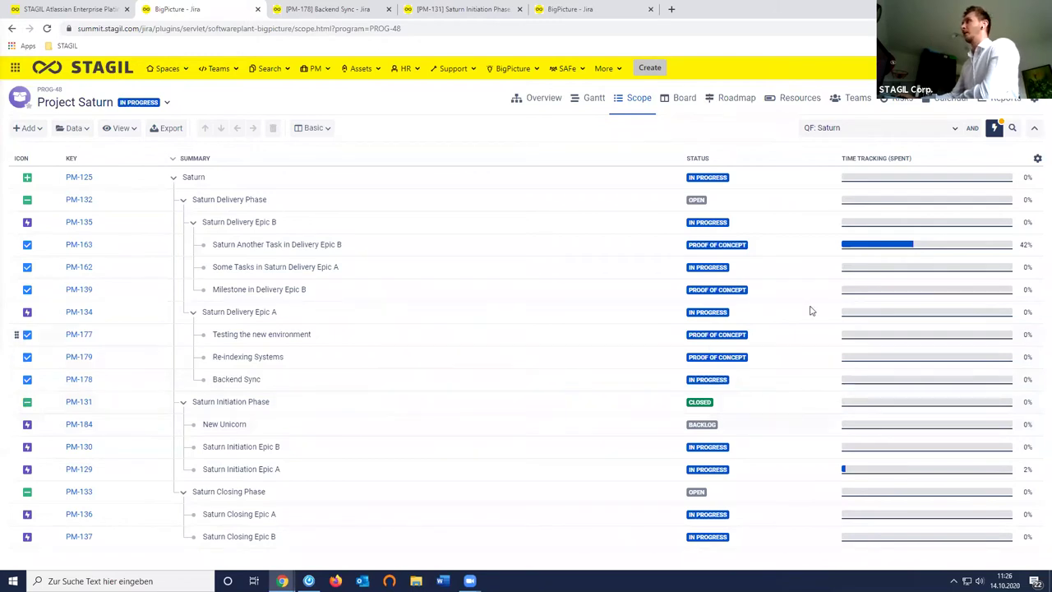
click(1037, 159)
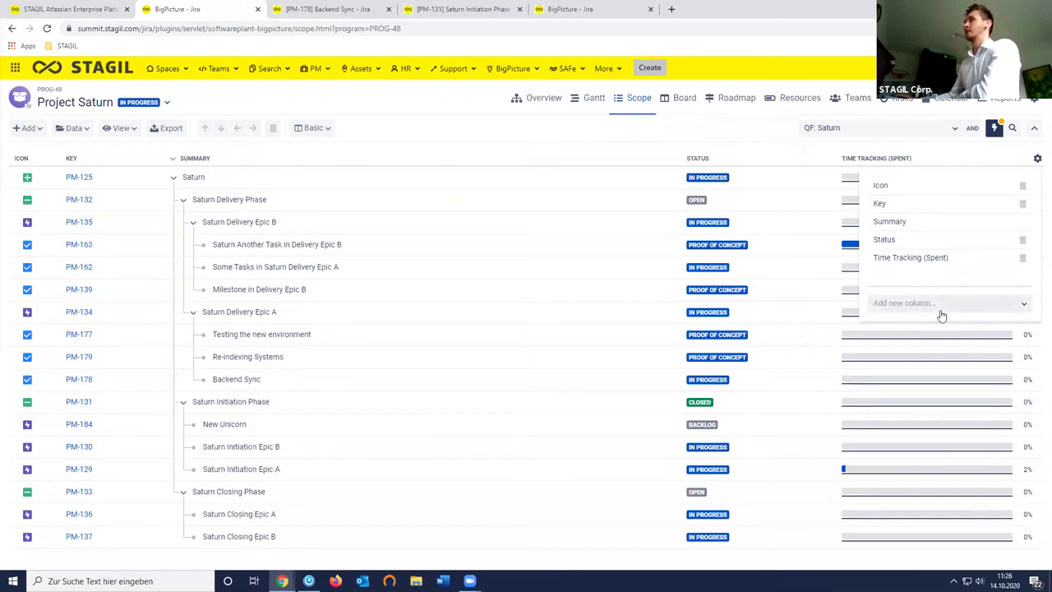
click(709, 136)
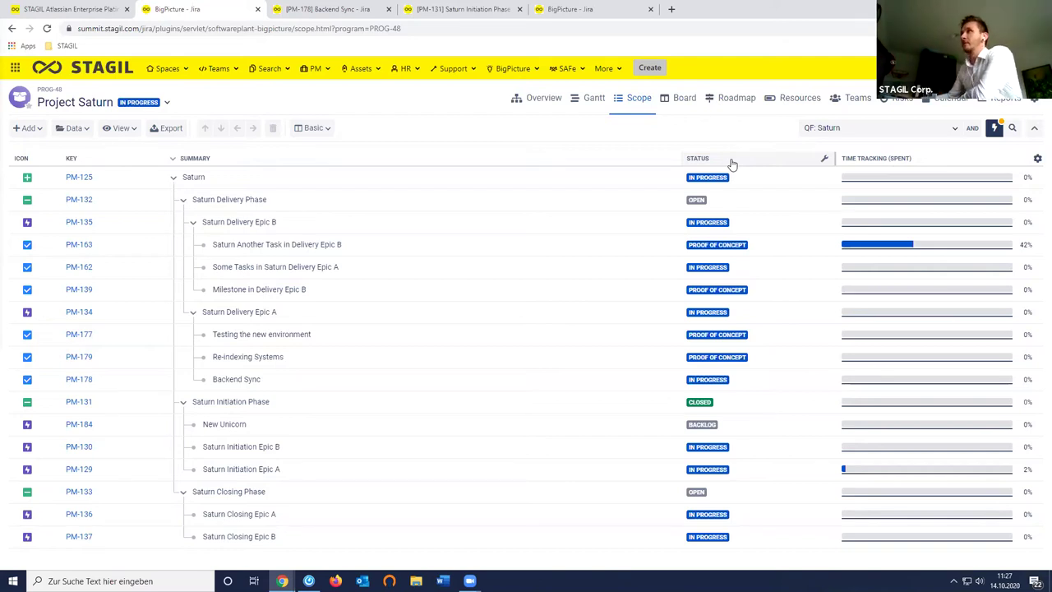
- Set the aggregation of the Status column to Children statuses in %
click(824, 160)
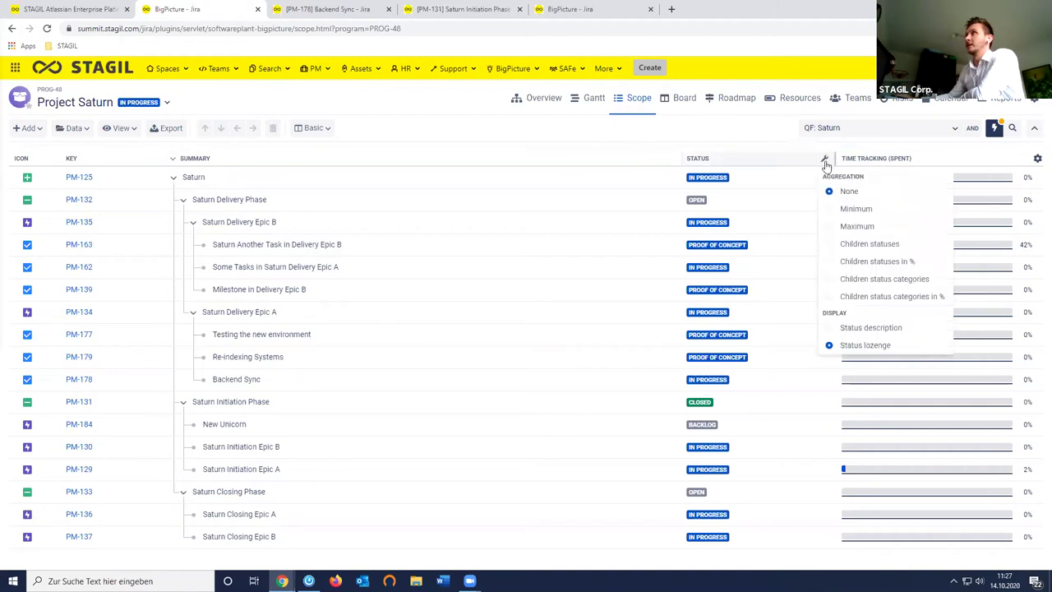
click(875, 261)
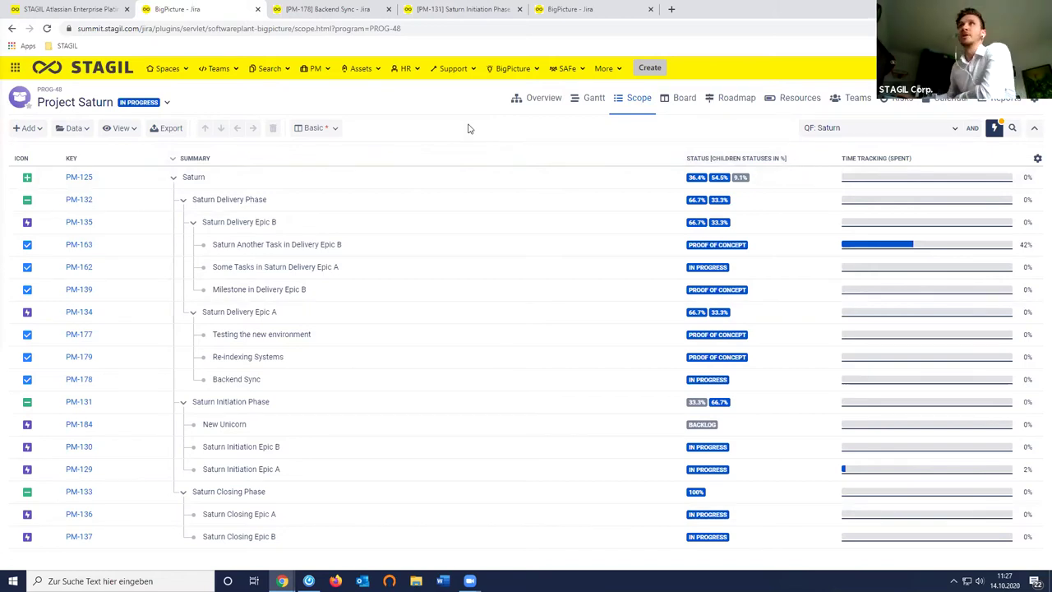
- Switch the Scope's column view to Time tracking and look through the other available column views
click(336, 131)
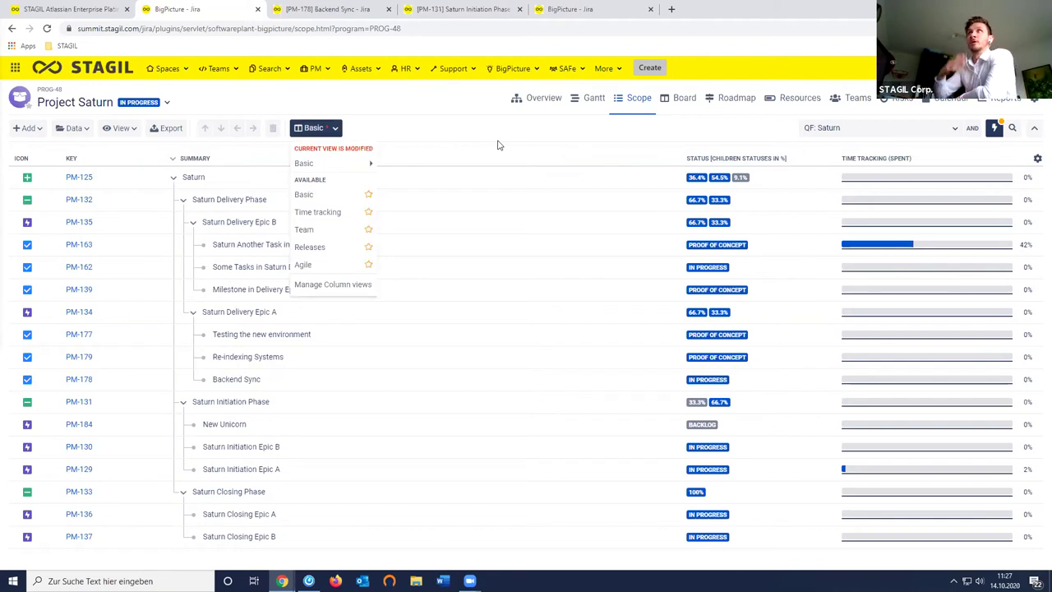
click(327, 213)
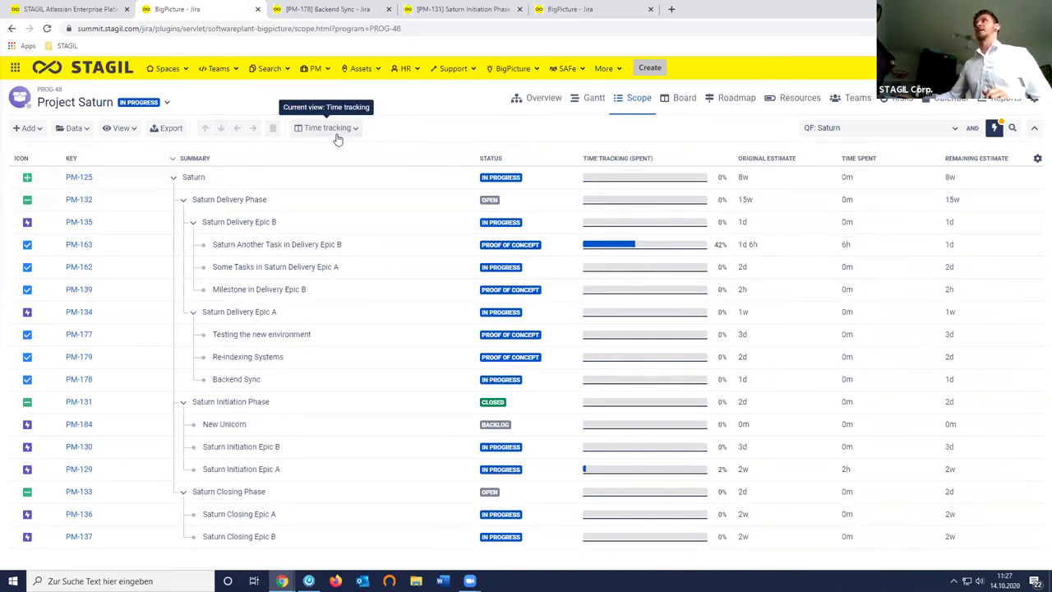
mouse_move(842, 161)
mouse_down()
mouse_move(857, 160)
mouse_move(841, 162)
mouse_up()
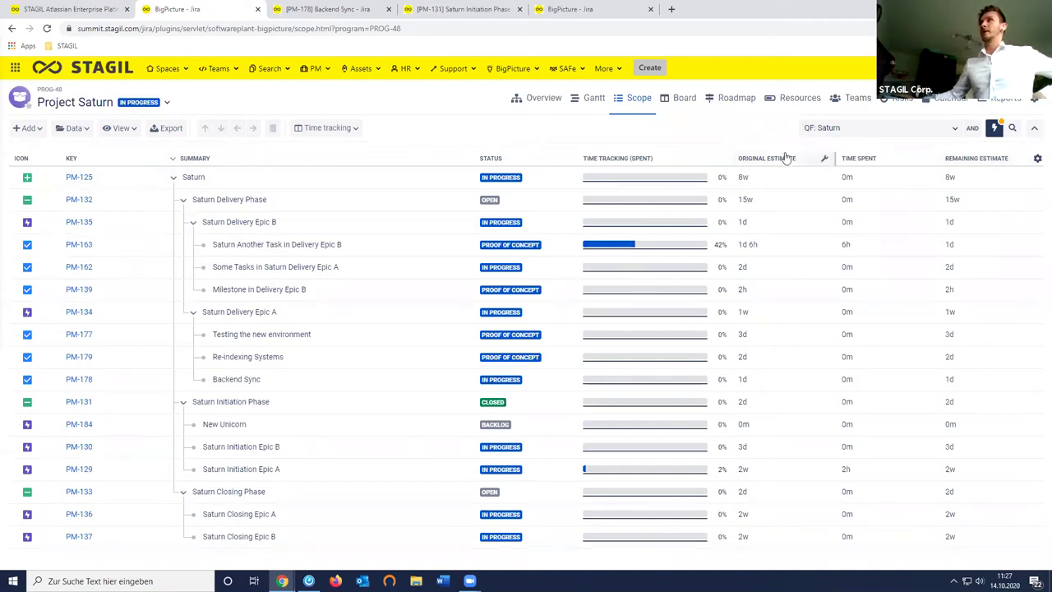
click(350, 130)
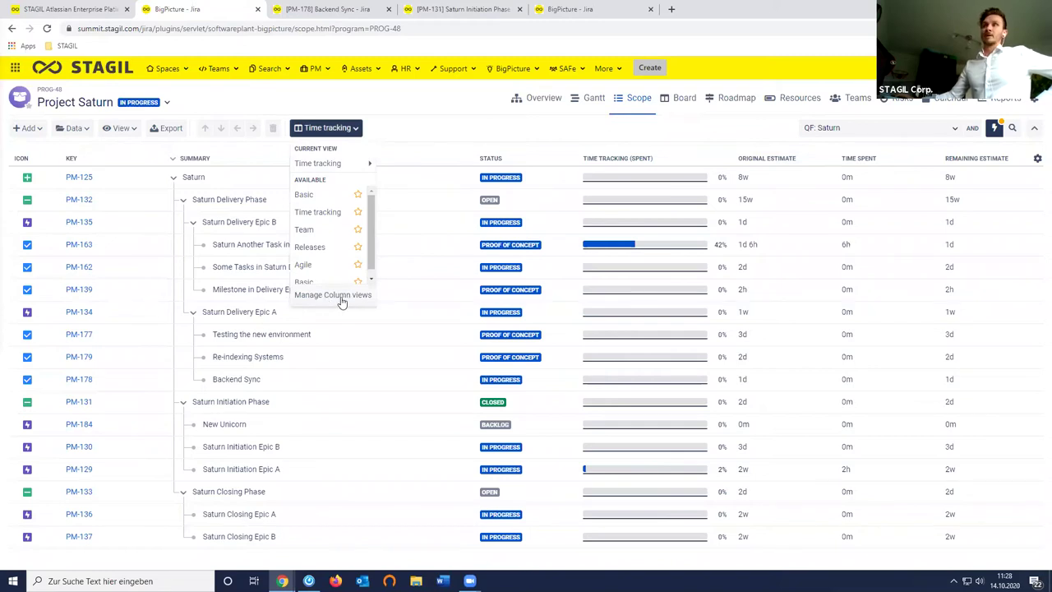
scroll(332, 263, down, 1)
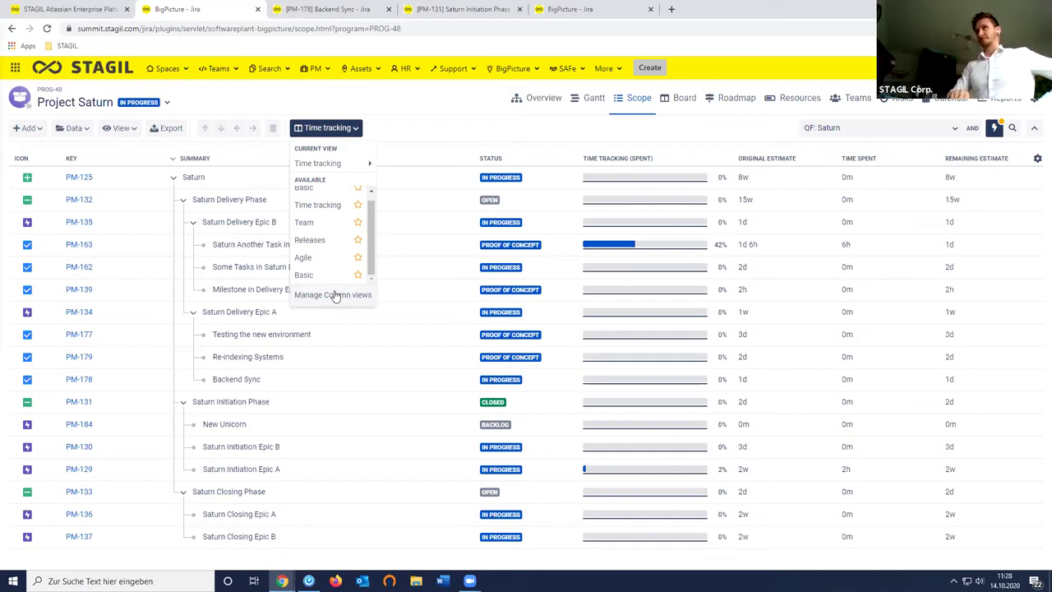
click(440, 121)
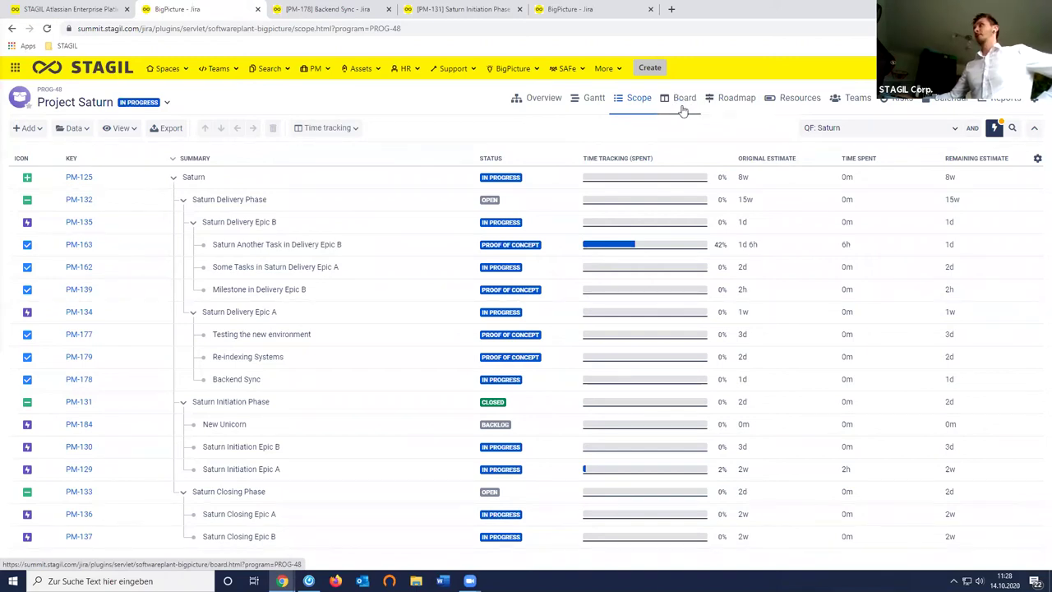
- In Project Saturn's Roadmap, mark Saturn Team A's Iteration-2.1 objective "Keine neuen Bugs" as Completed
click(741, 108)
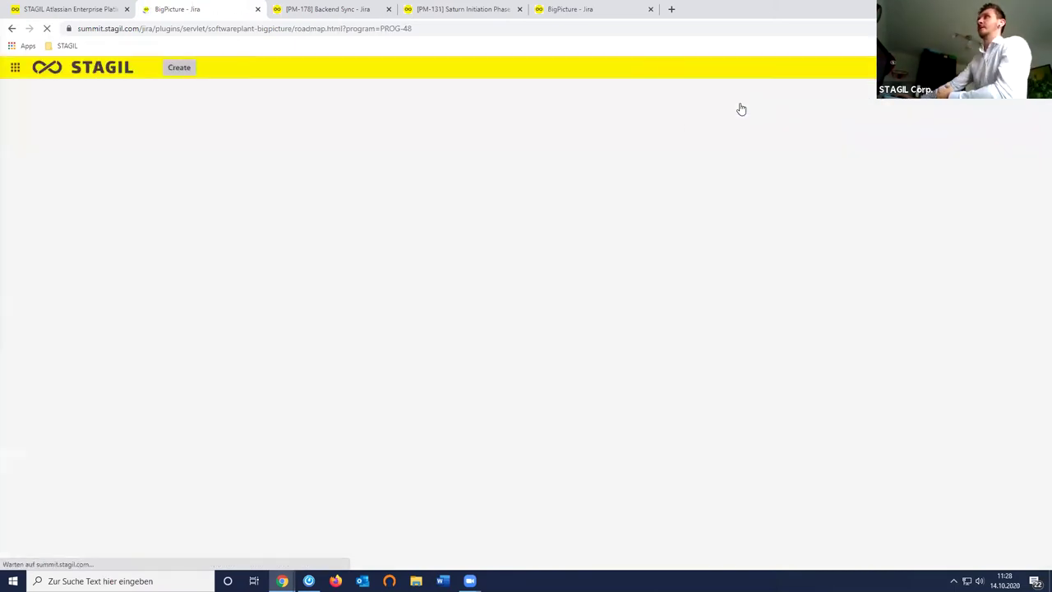
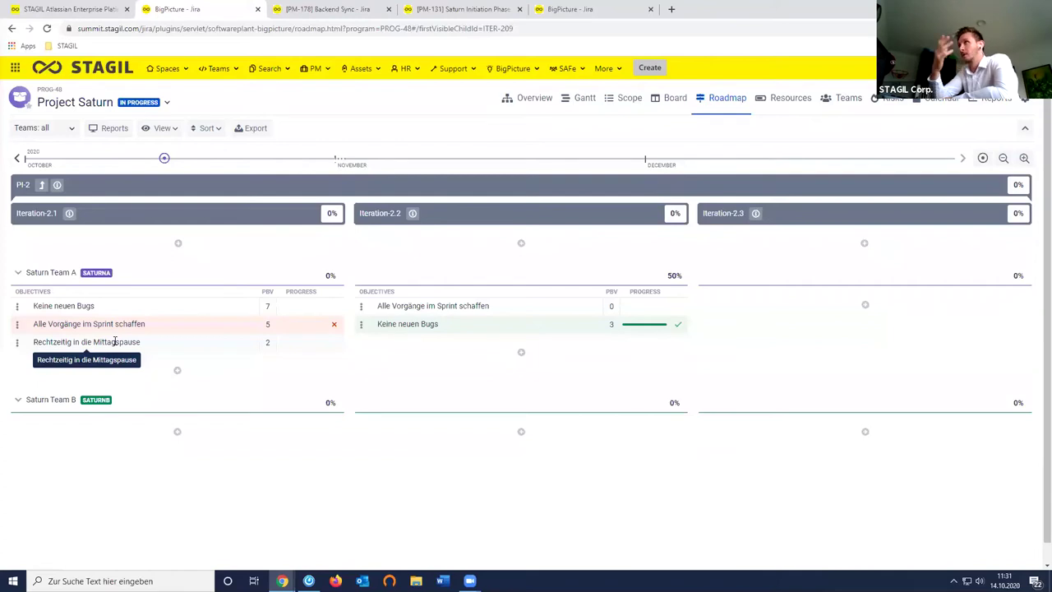
right_click(195, 309)
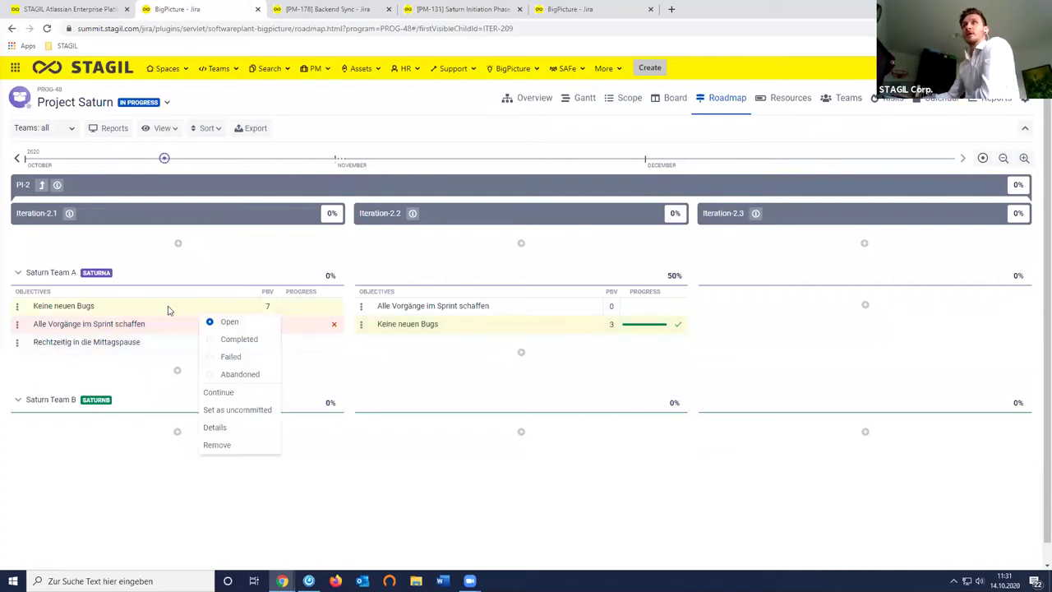
click(261, 340)
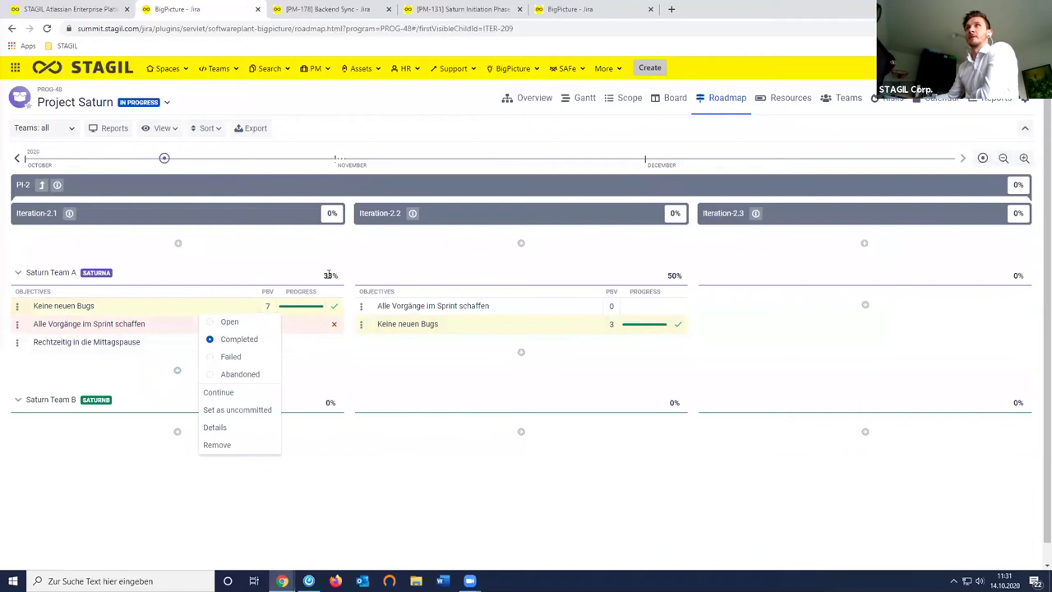
click(308, 310)
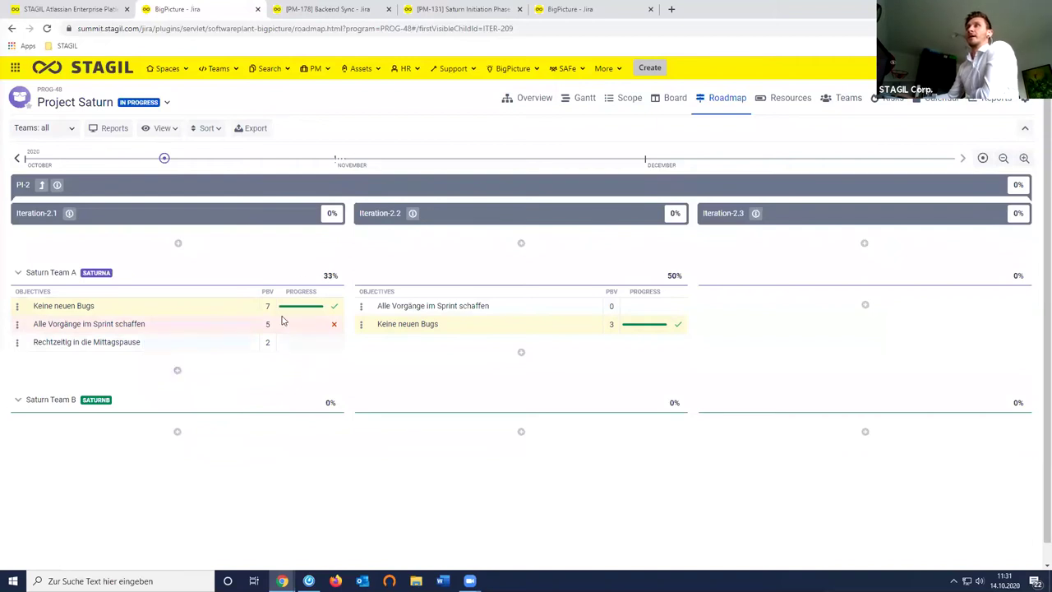
- Change Saturn Team A's Iteration-2.1 objective "Keine neuen Bugs" to Failed and continue it in Iteration-2.2
right_click(236, 308)
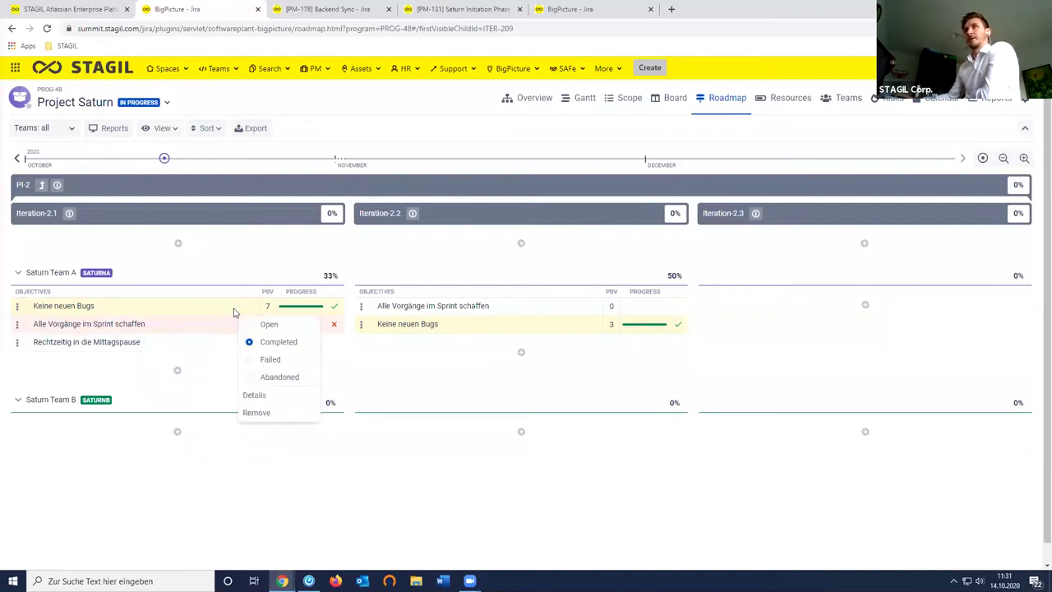
click(270, 359)
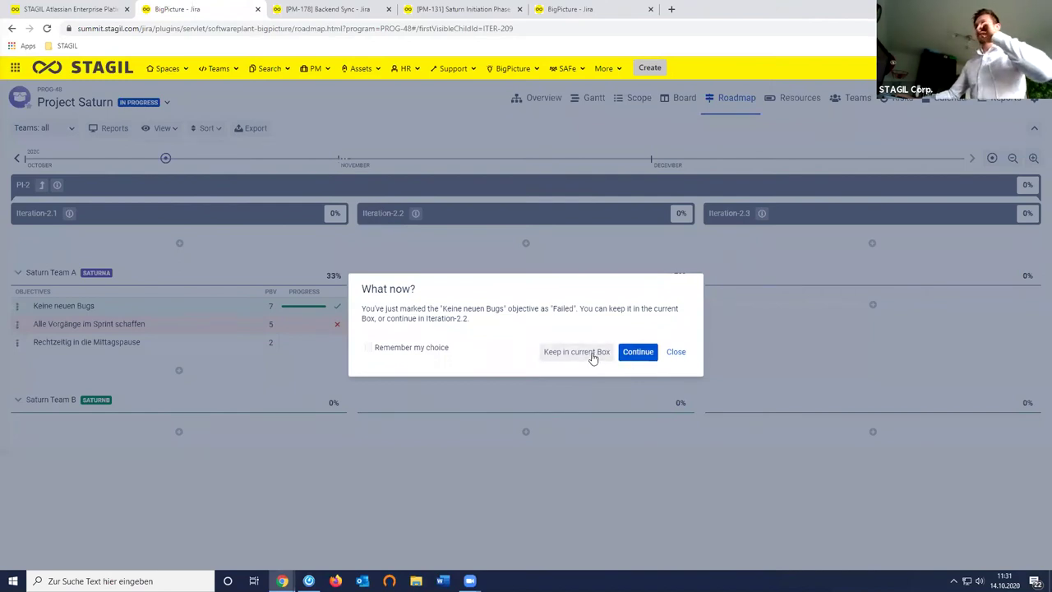
click(633, 352)
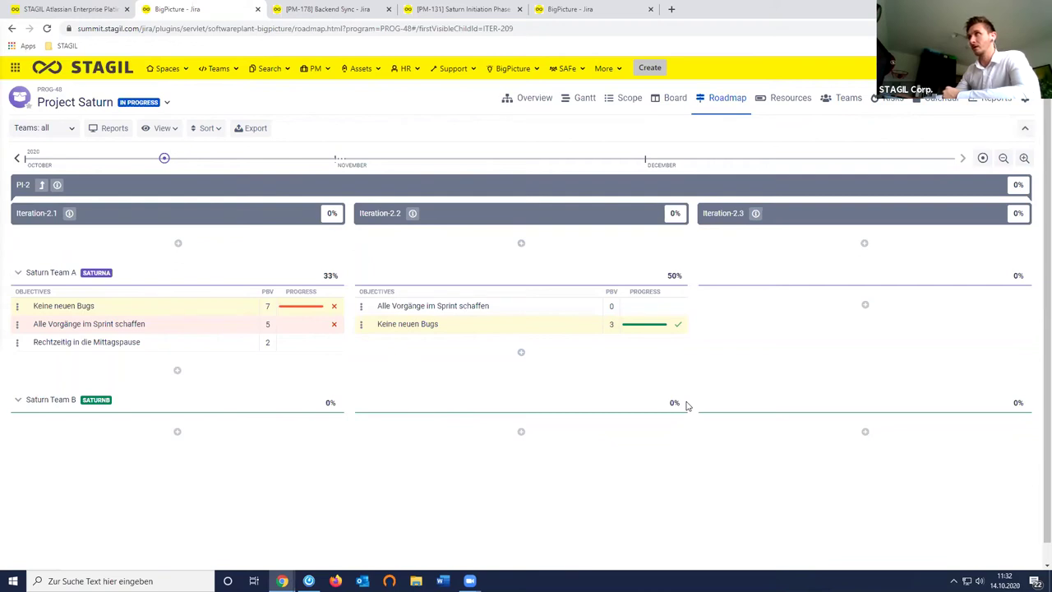
- View Project Saturn's Board, and open the Board of SAFe - PI Planning - ART 1 to examine its iterations and dependencies
click(675, 97)
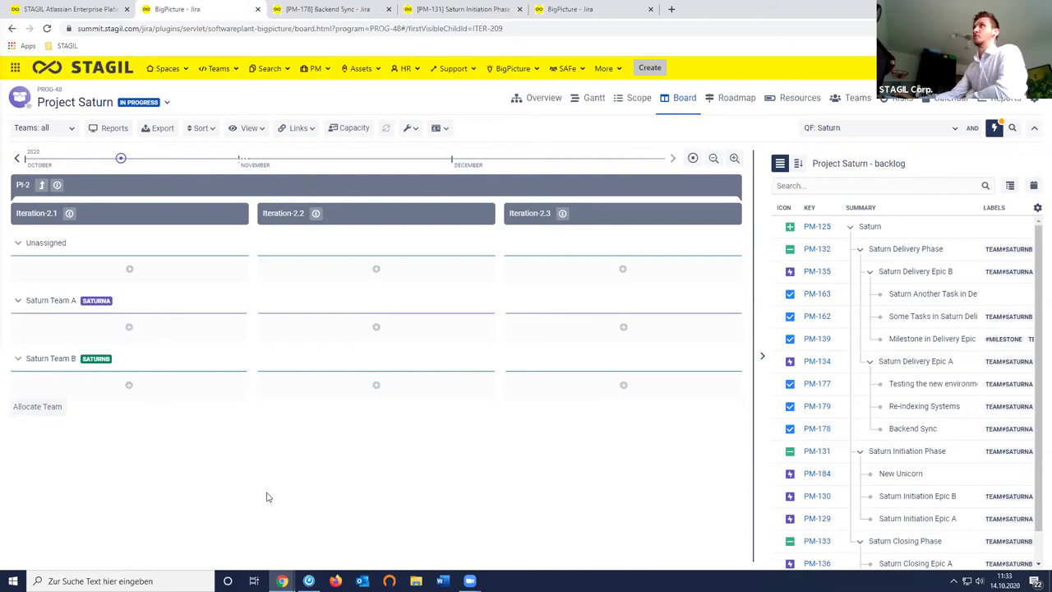
click(575, 68)
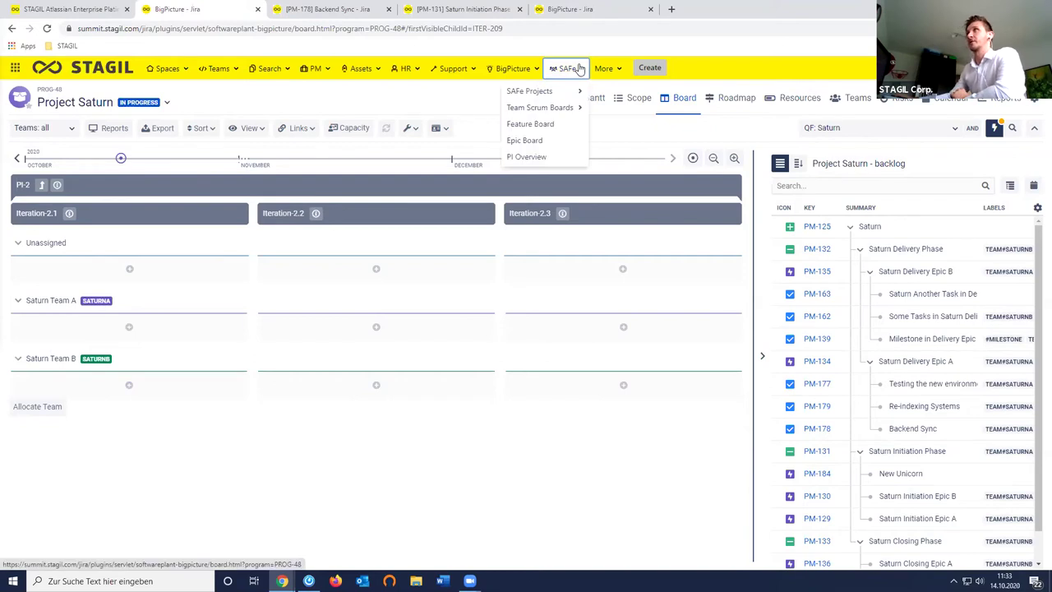
click(538, 157)
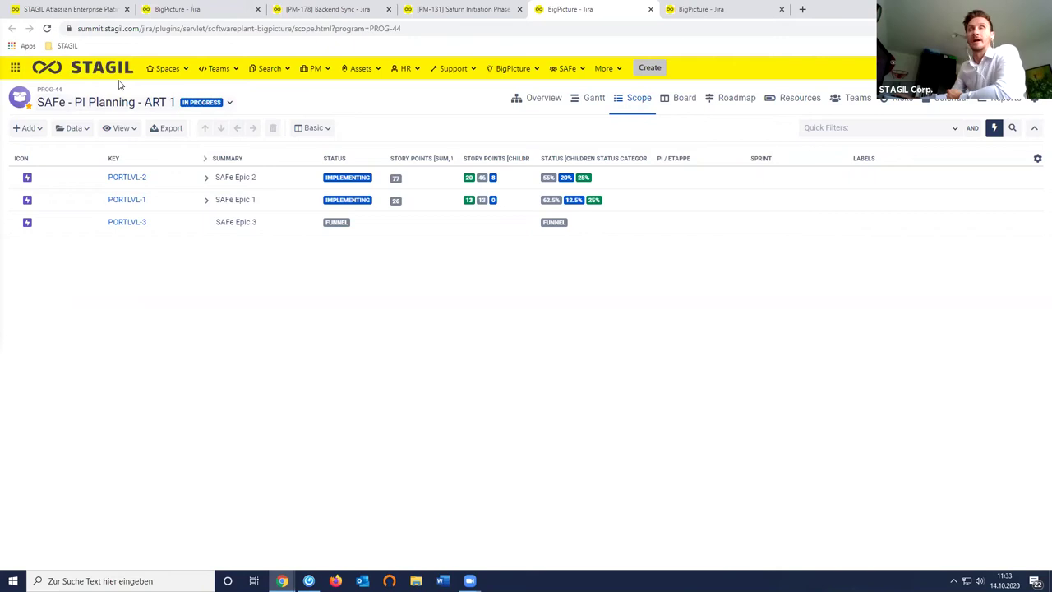
click(682, 99)
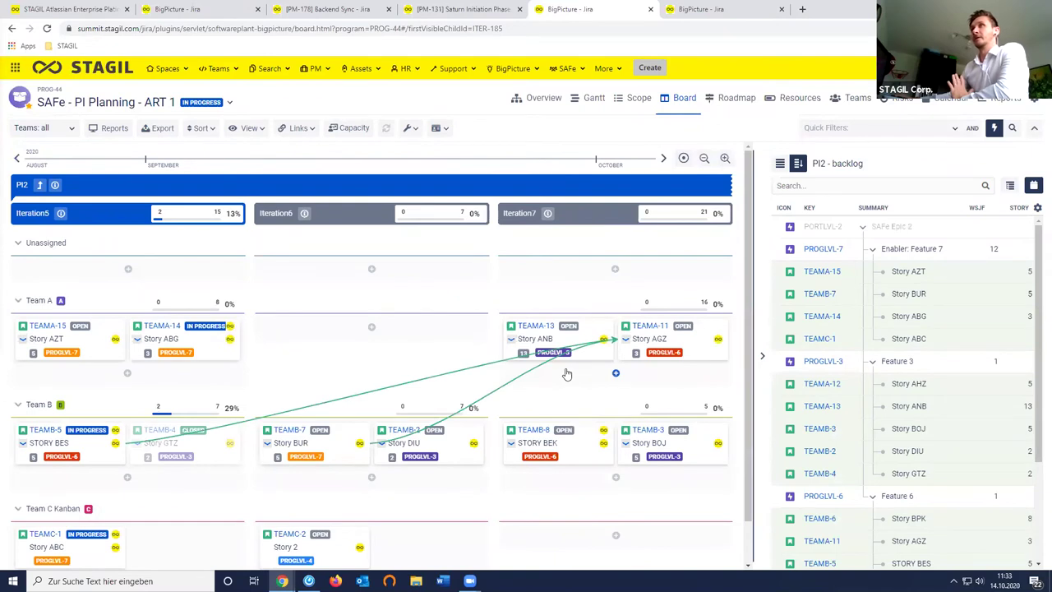
scroll(566, 374, down, 1)
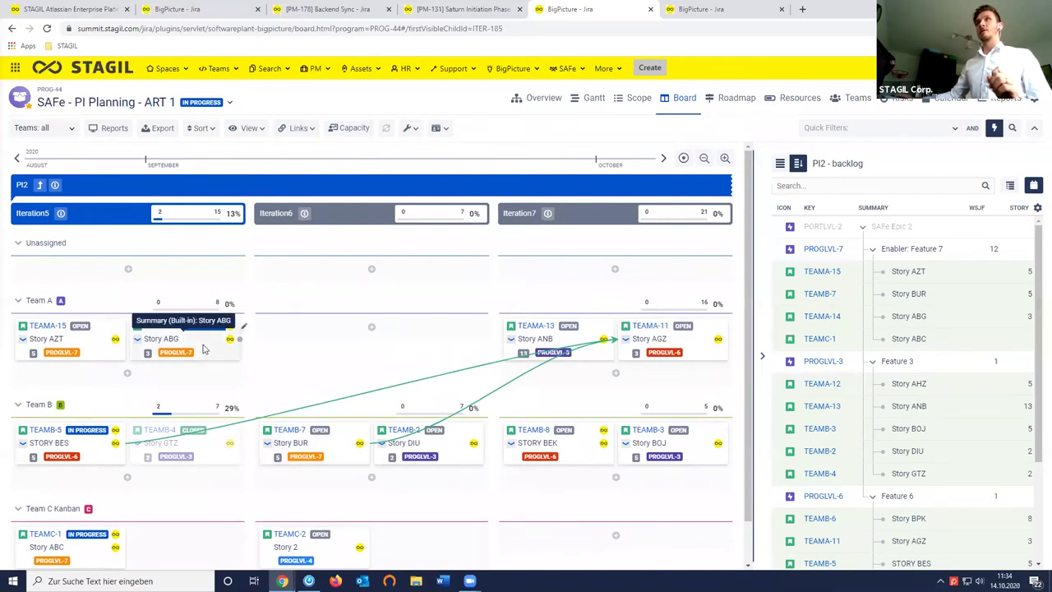
- Select Story ABG on the PI2 board and open the SAFe - Scrum Team A board in its own browser tab for comparison
mouse_move(203, 345)
mouse_down()
mouse_move(143, 281)
mouse_move(187, 332)
mouse_up()
click(567, 68)
mouse_move(549, 115)
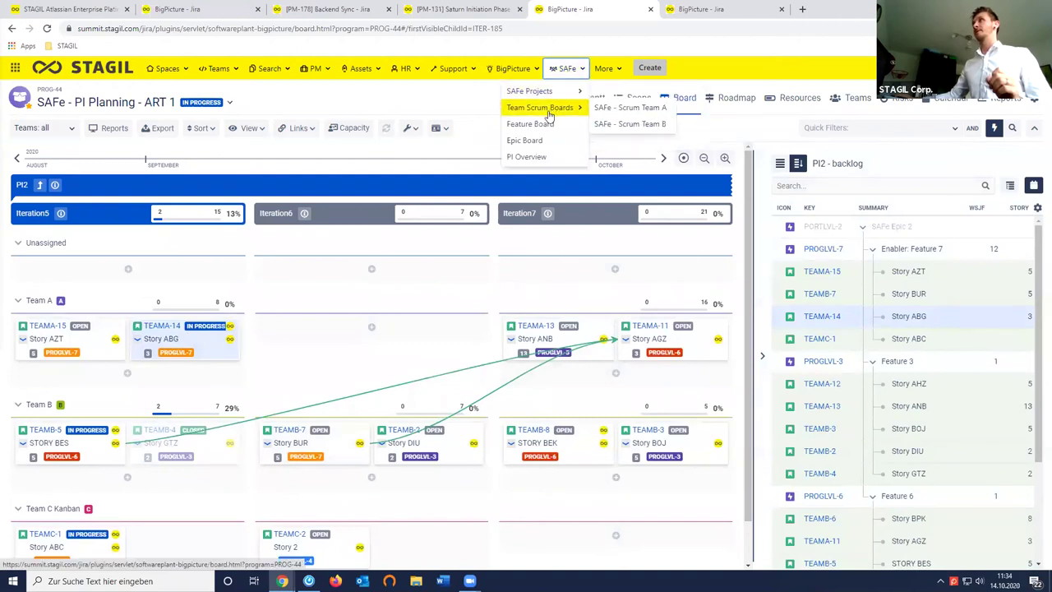
click(622, 112)
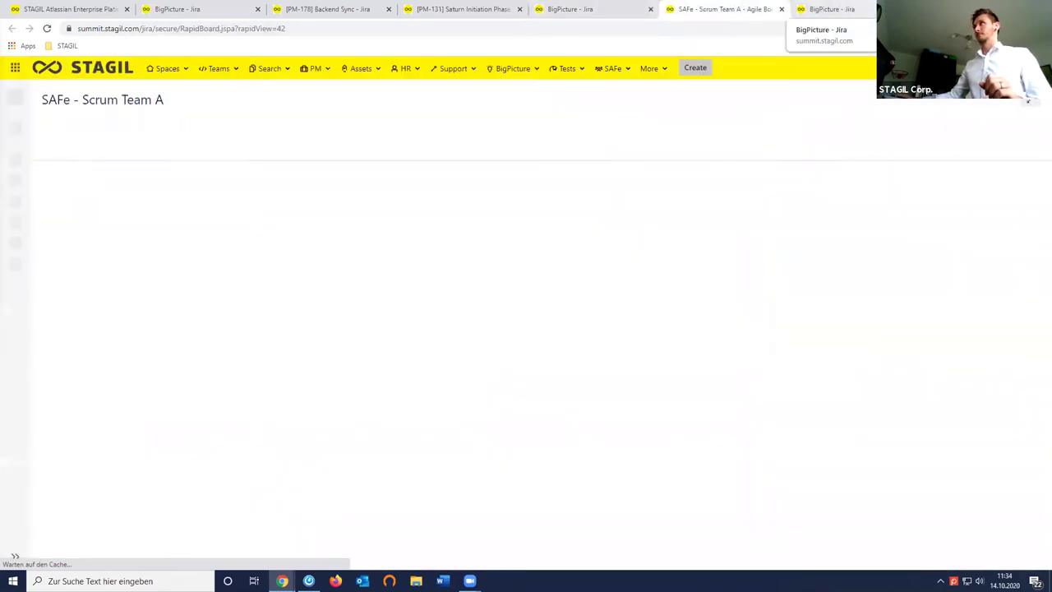
click(912, 9)
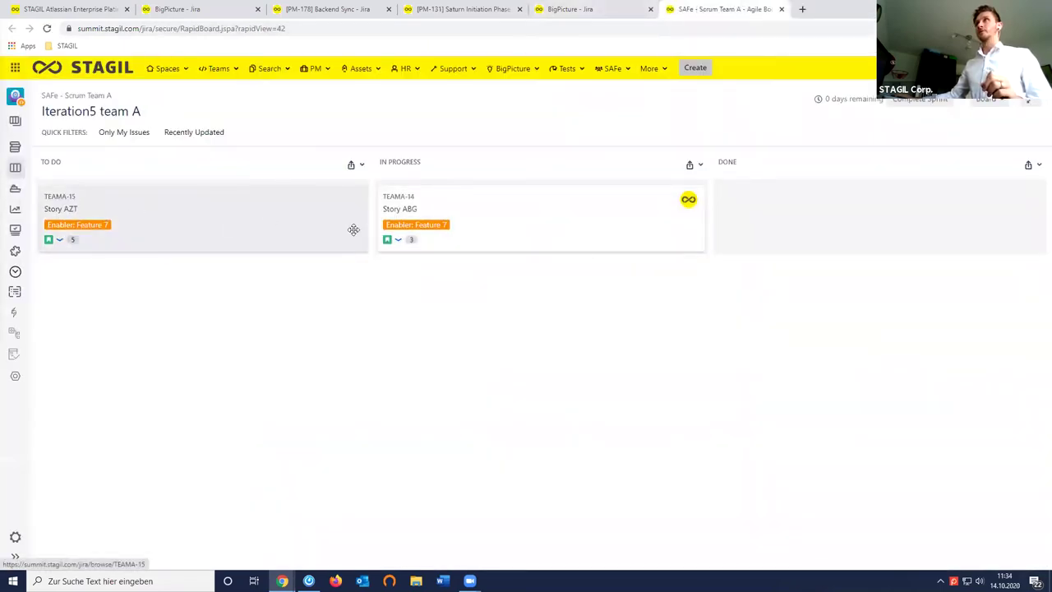
- Move TEAMA-14 Story ABG to Unassigned in Iteration5 on the PI planning board and check the Scrum Team A board
click(585, 10)
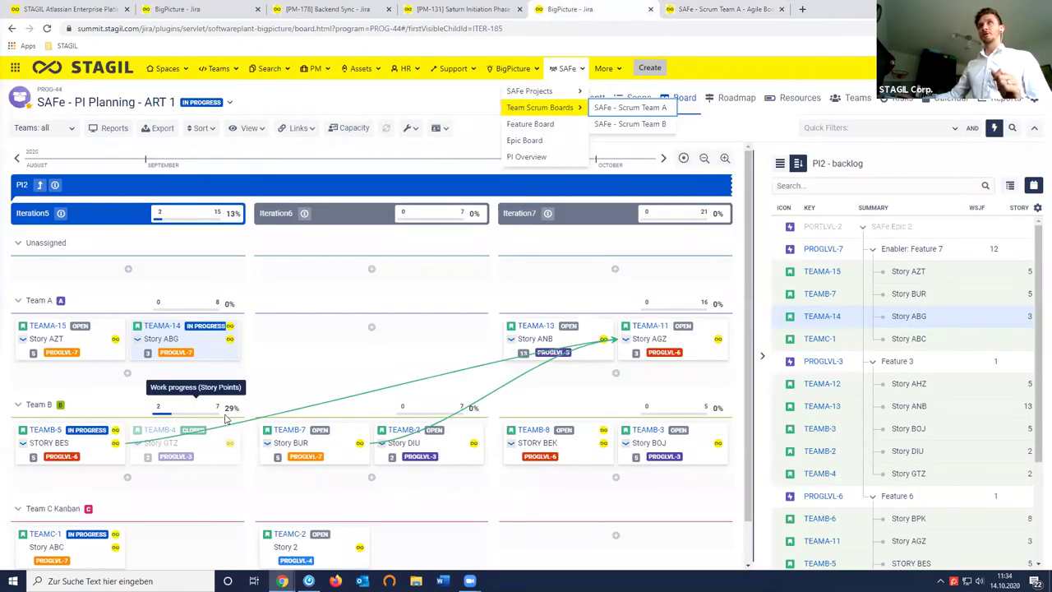
drag(208, 345, 146, 270)
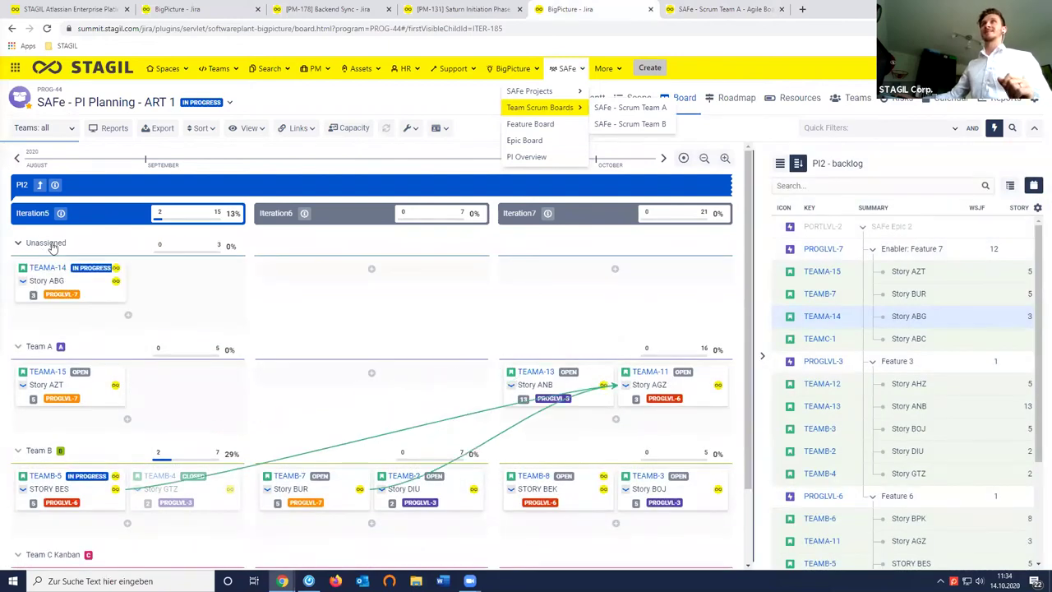
click(720, 10)
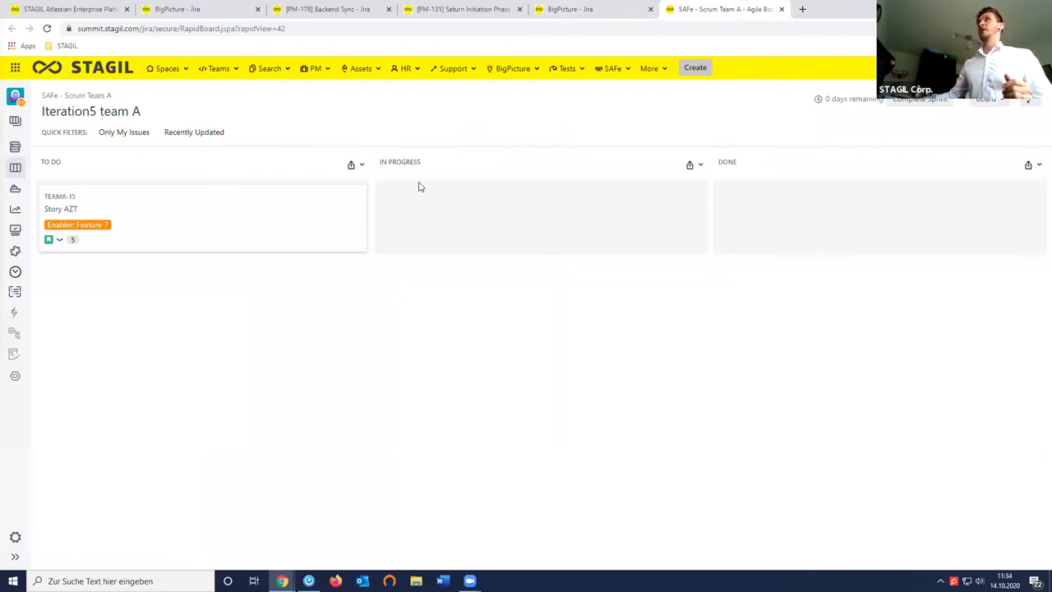
- Move TEAMA-14 Story ABG back to Team A in Iteration5 and check the Scrum Team A board again
click(575, 9)
drag(94, 282, 629, 187)
click(699, 11)
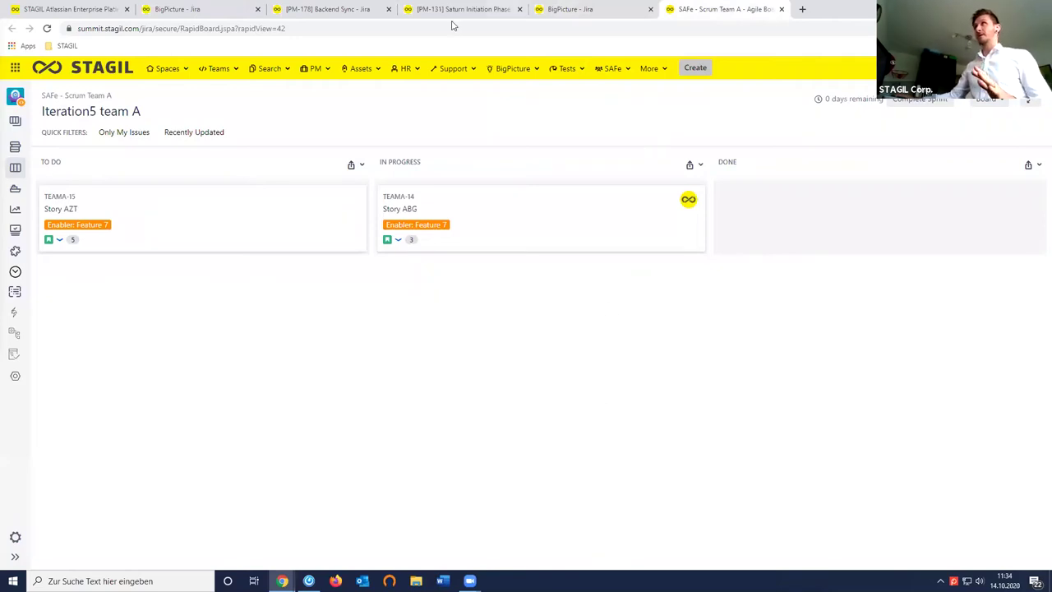
- Try to schedule TEAMB-9 Story NEW from the PI2 backlog into Iteration7 of Team C Kanban on the planning board
key(ctrl+shift+Tab)
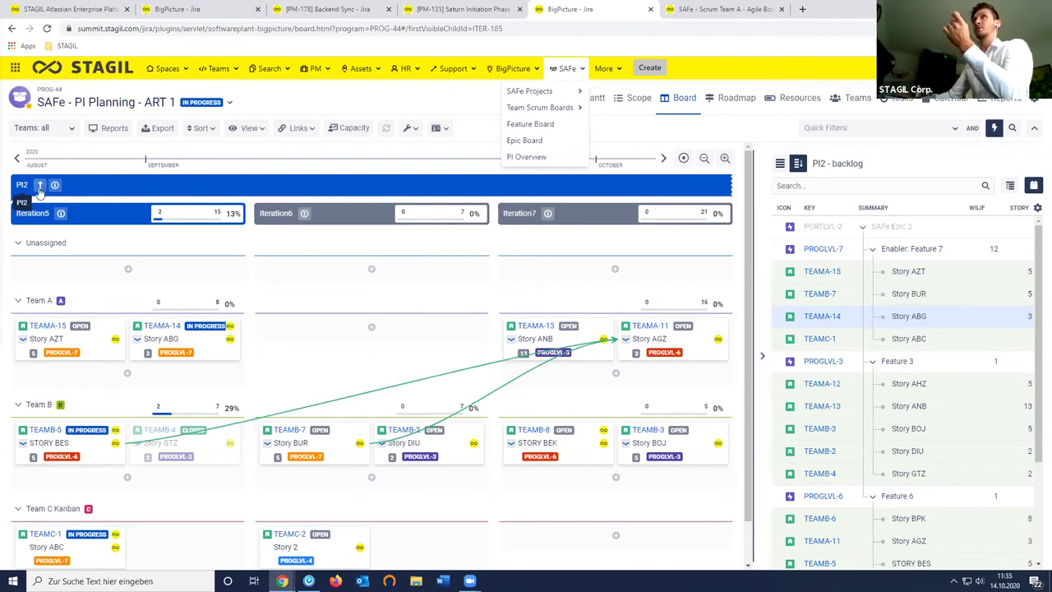
scroll(871, 353, down, 3)
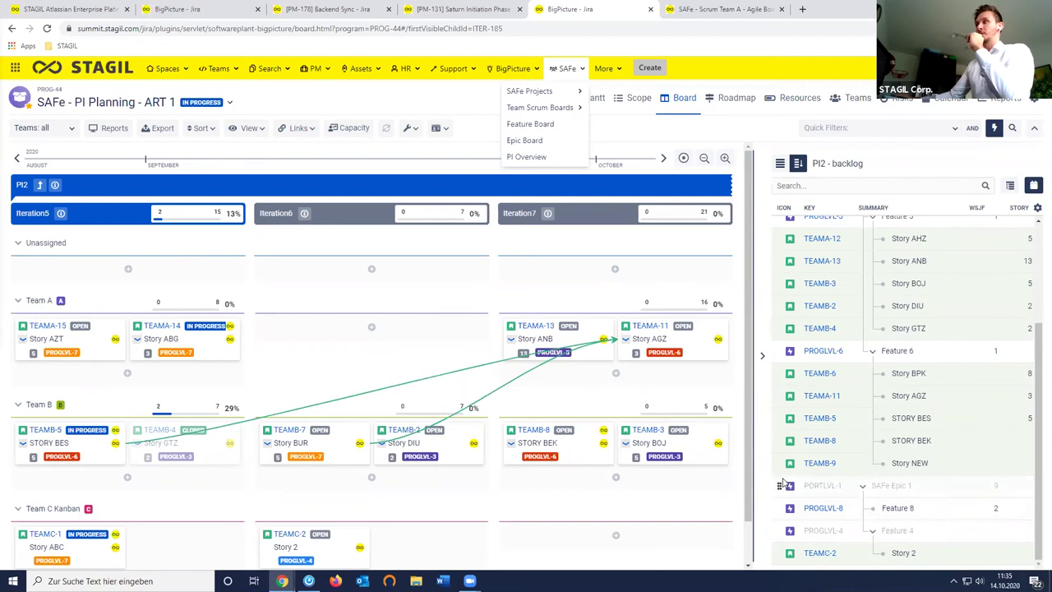
drag(779, 463, 628, 538)
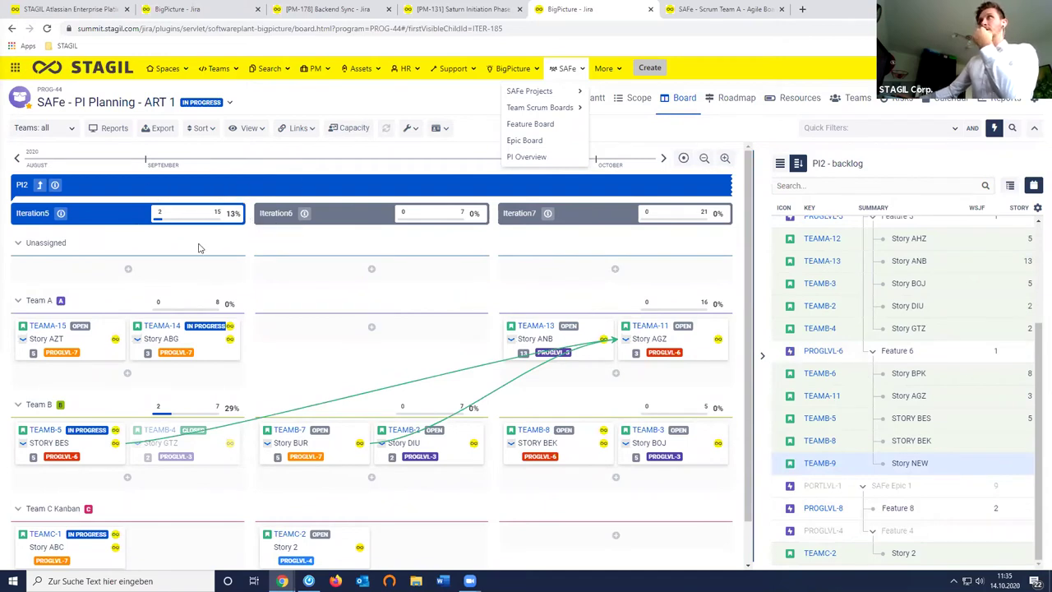
scroll(483, 244, down, 1)
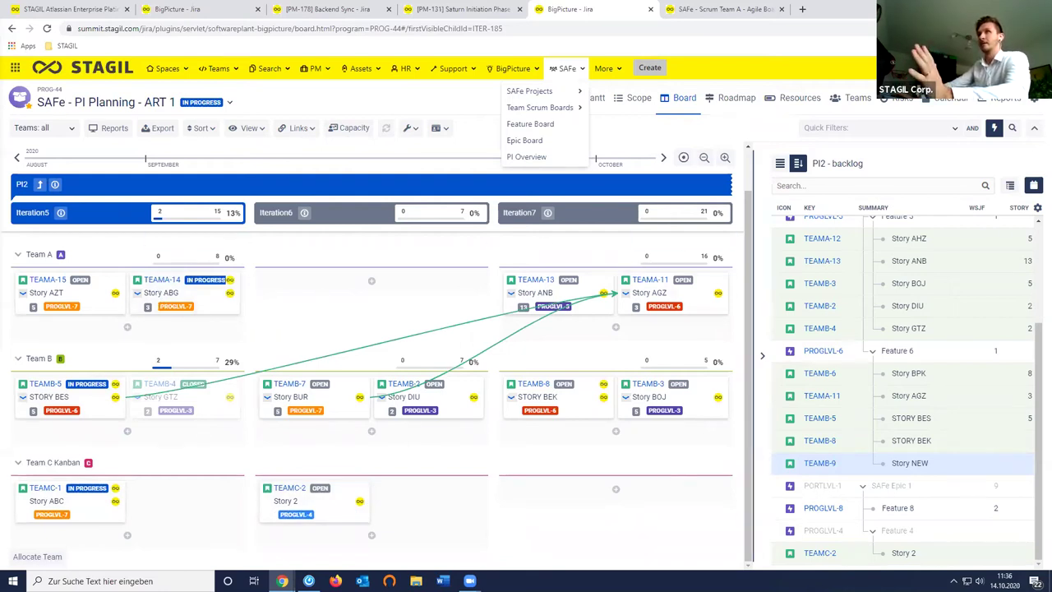
click(359, 68)
mouse_move(386, 97)
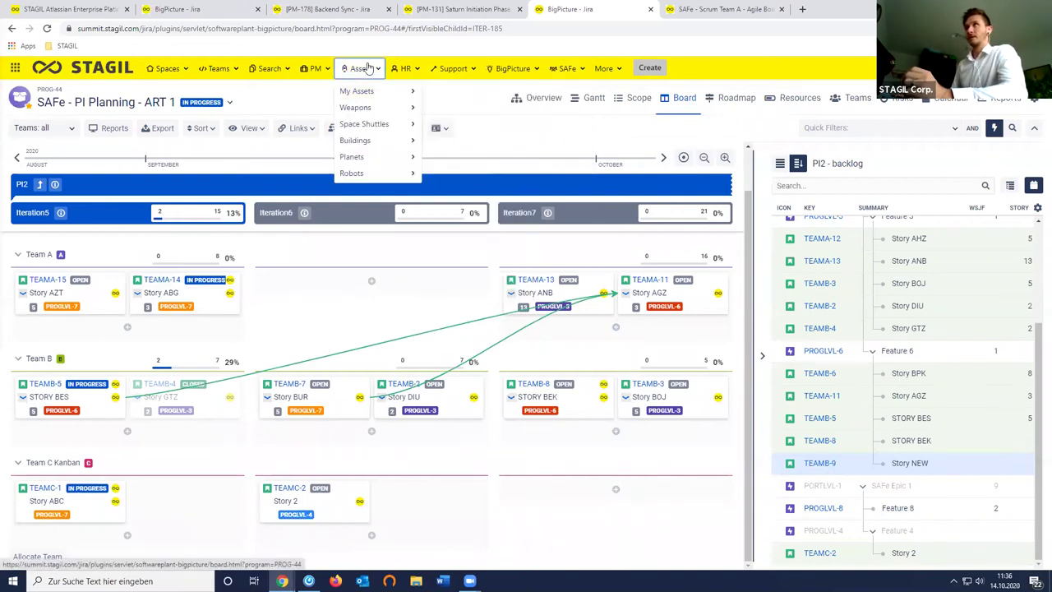
click(368, 68)
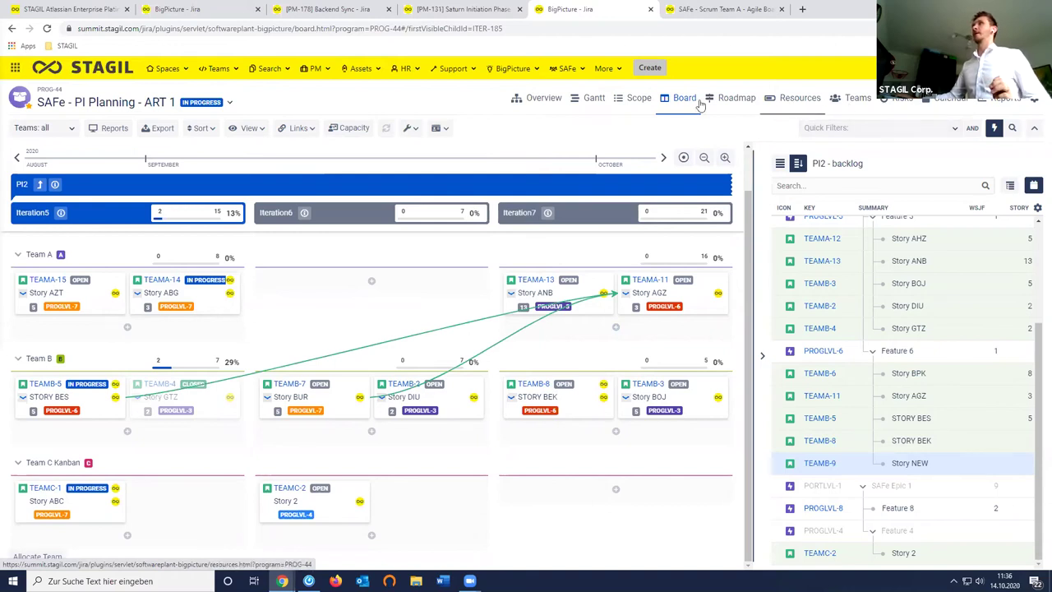
- View the SAFe - PI Planning - ART 1 overview and open BigPicture's Box types administration to examine the parent types
click(534, 99)
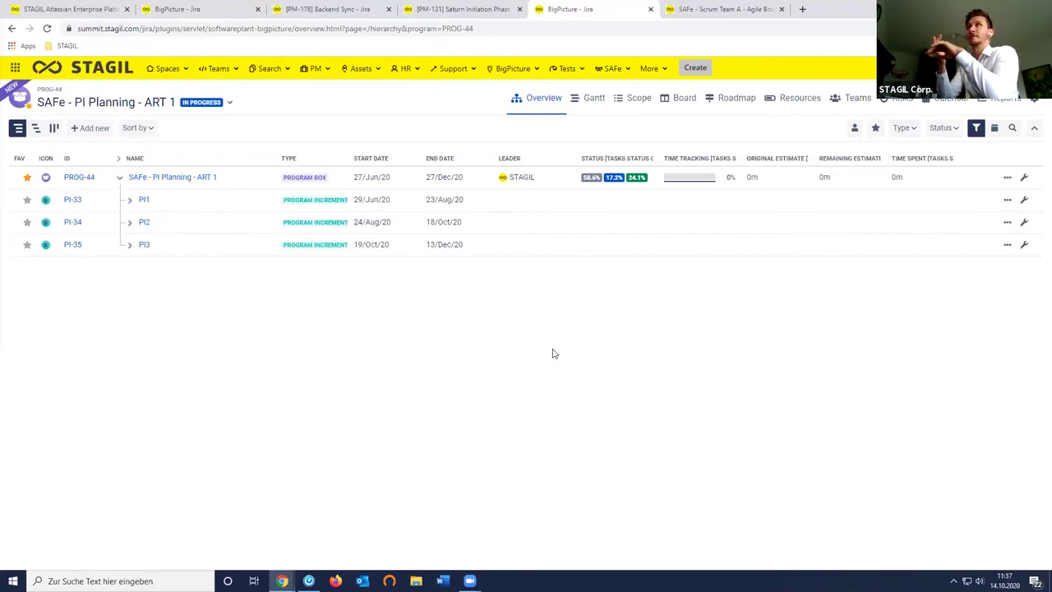
click(521, 72)
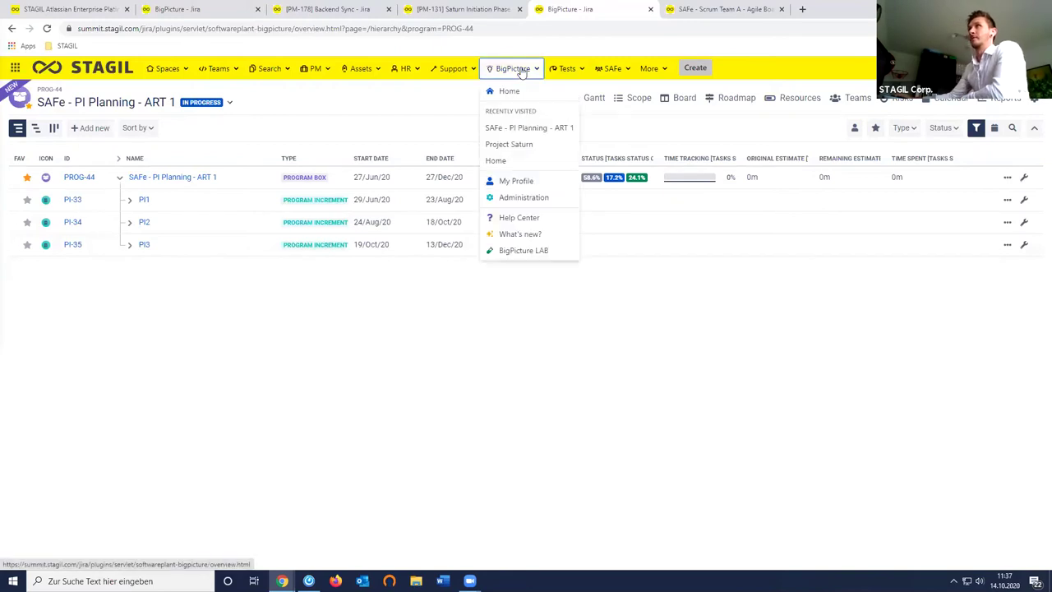
click(549, 199)
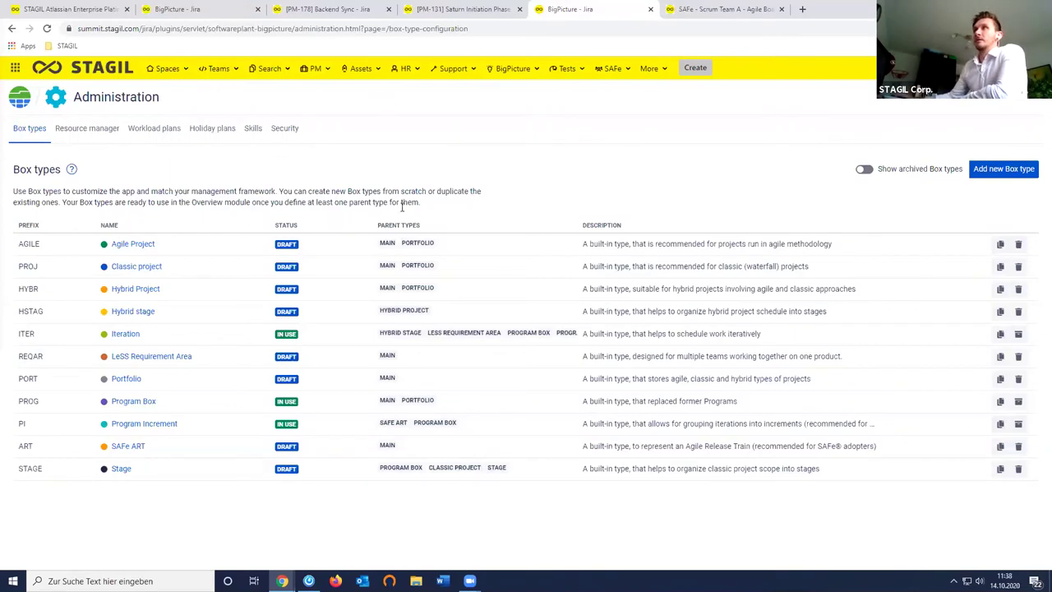
drag(378, 224, 424, 227)
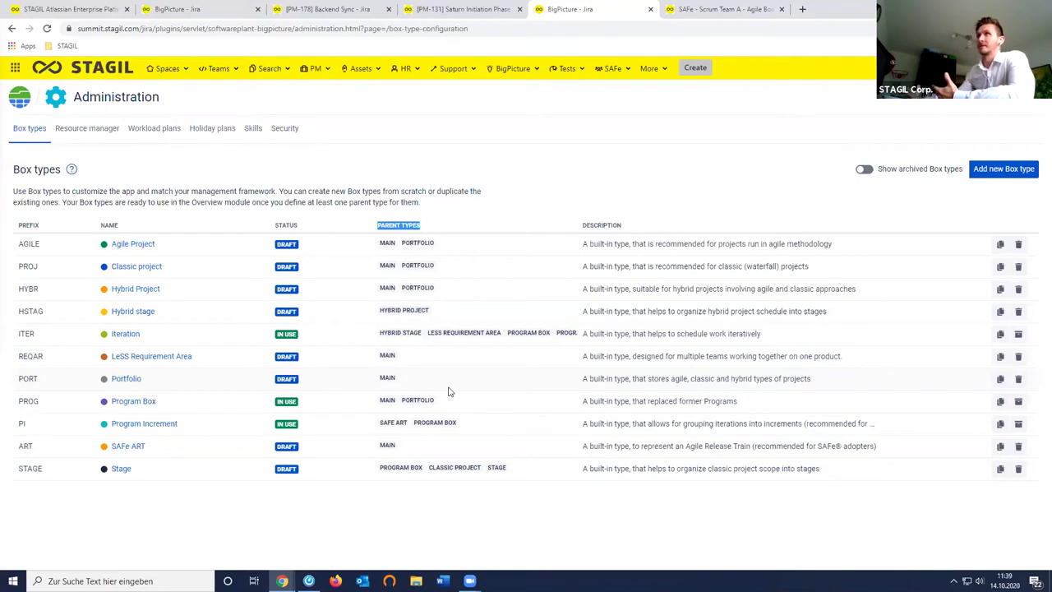
- Open the Agile Project box type's configuration and review its scope definition
click(138, 249)
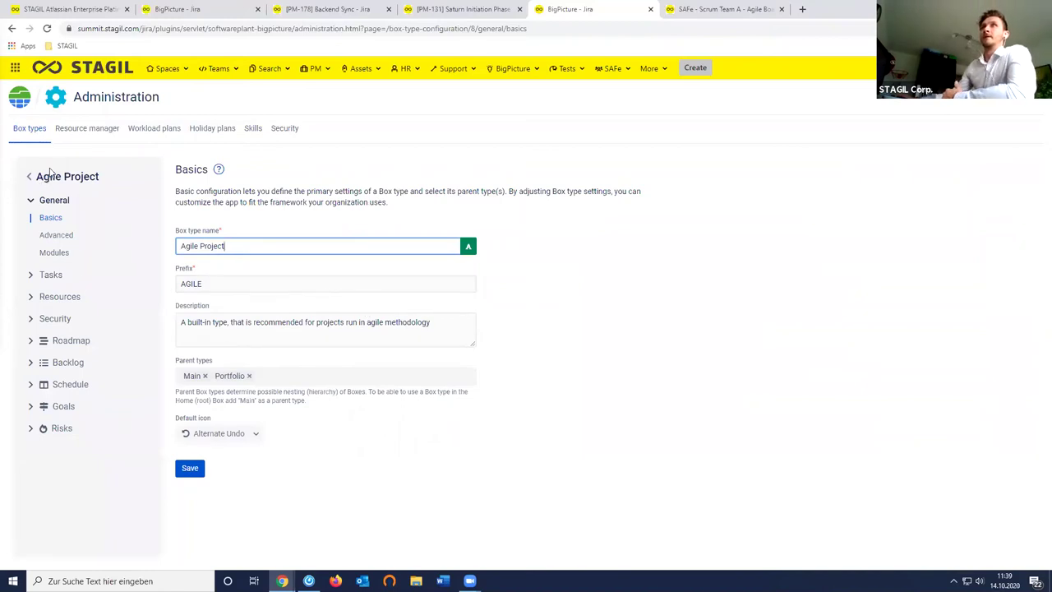
click(51, 276)
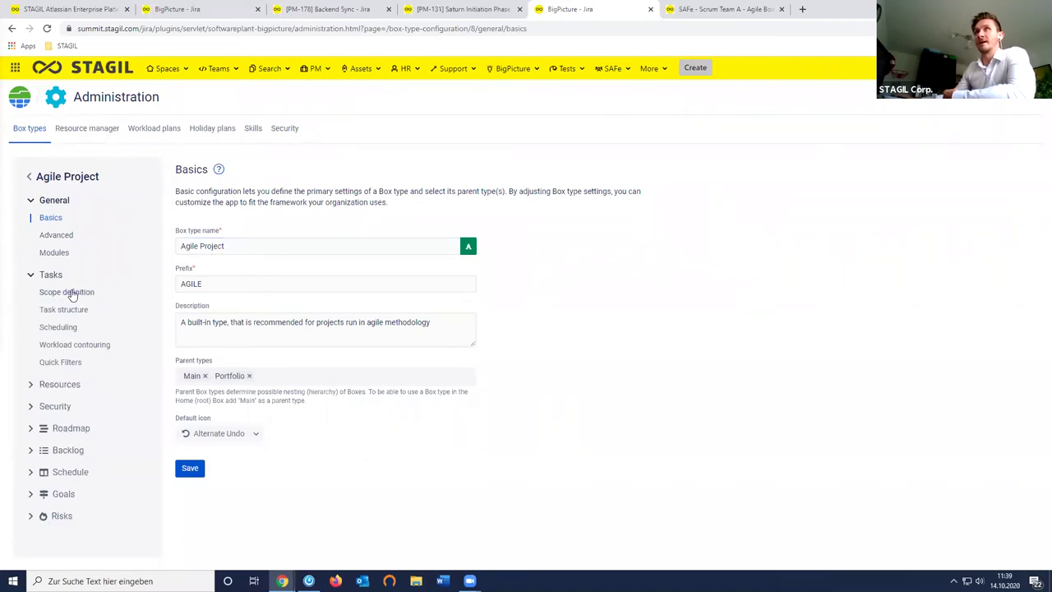
click(71, 293)
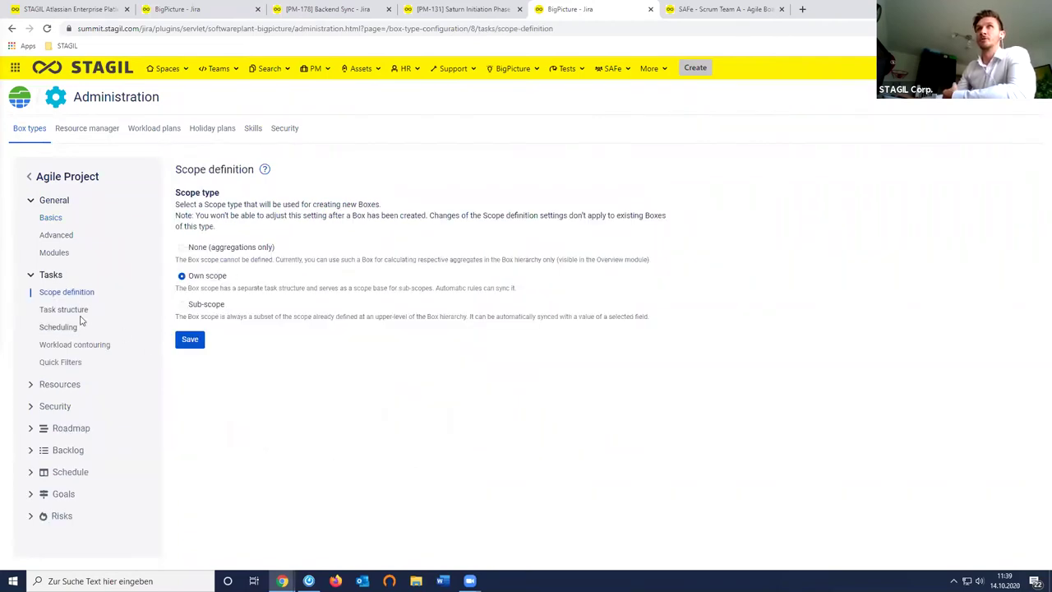
- Examine the Agile Project box type's task structure builders, both built-in and link-based
click(70, 311)
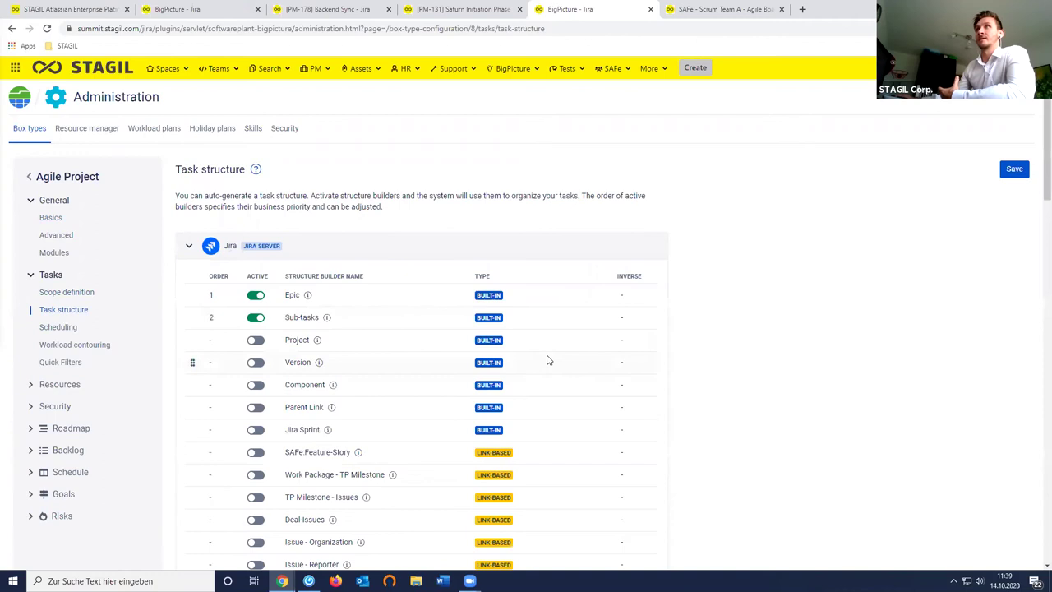
scroll(526, 353, down, 1)
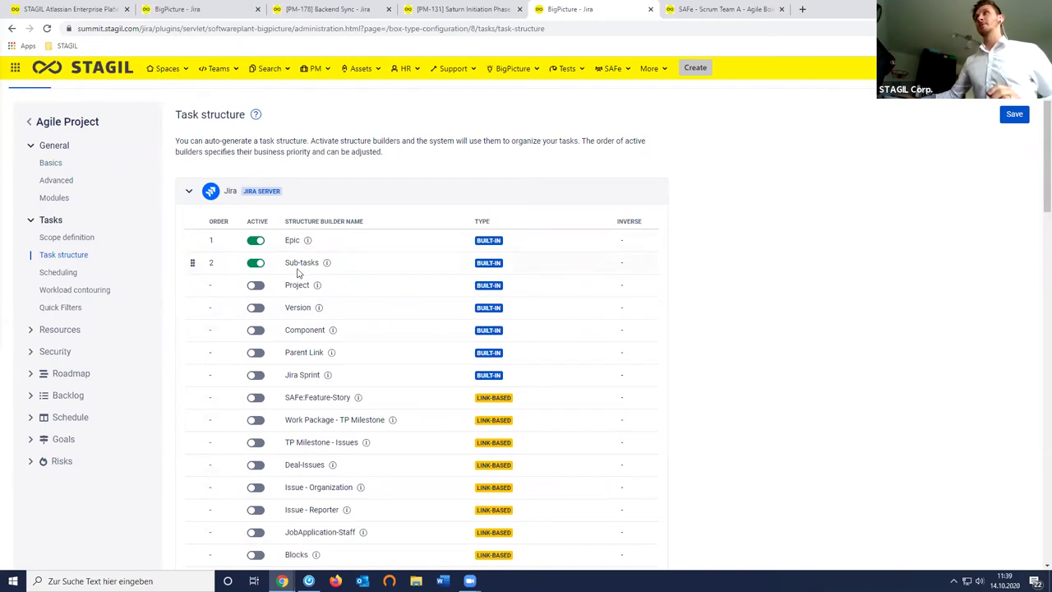
scroll(380, 369, down, 2)
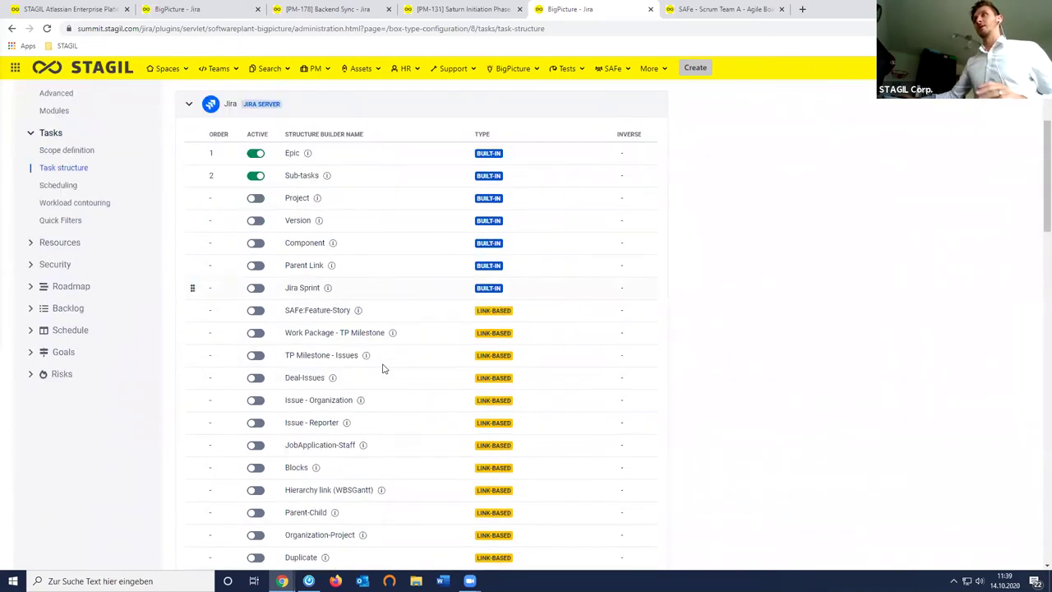
scroll(382, 369, down, 3)
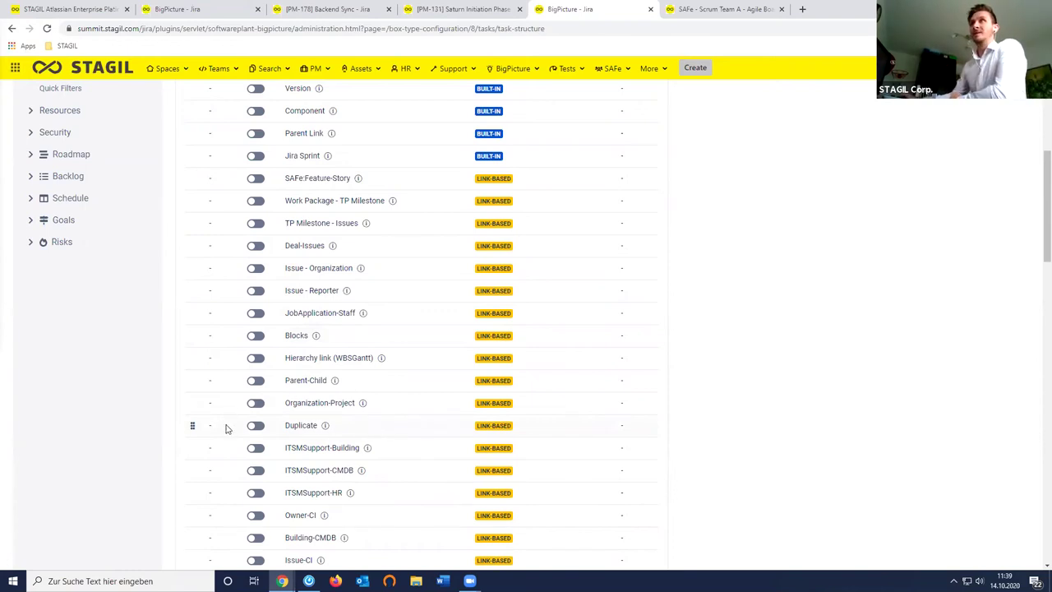
scroll(123, 439, up, 2)
scroll(119, 440, up, 1)
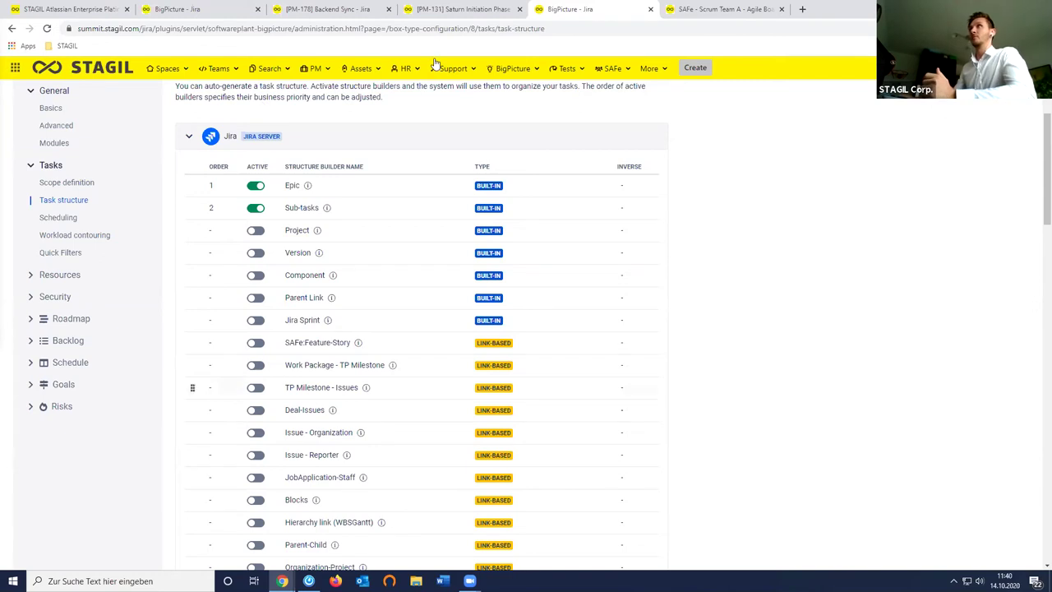
- Start adding a box in Project Saturn's overview and look at the box types offered at that level
click(201, 9)
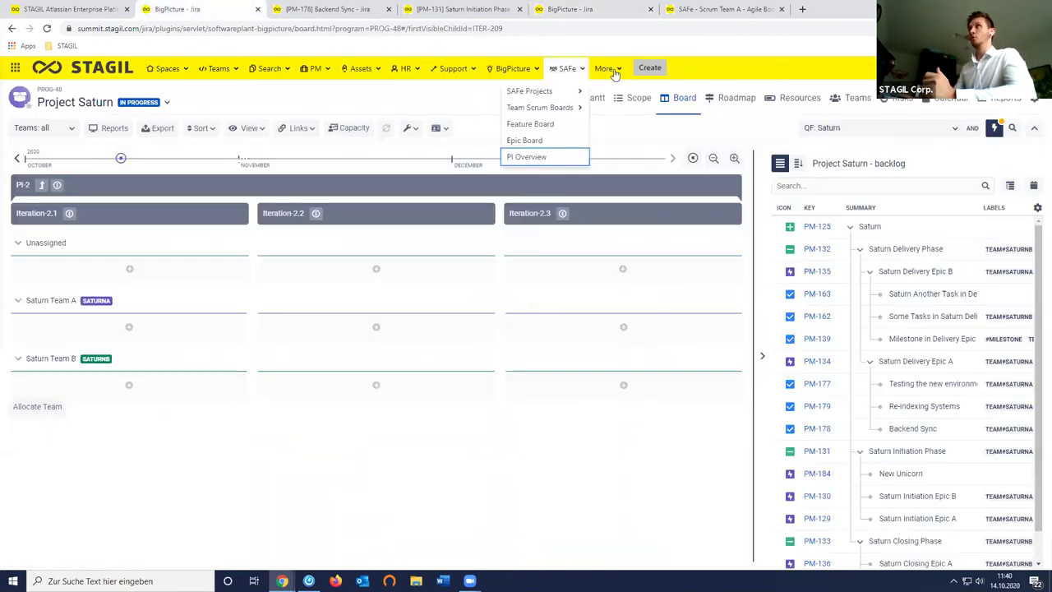
mouse_move(568, 69)
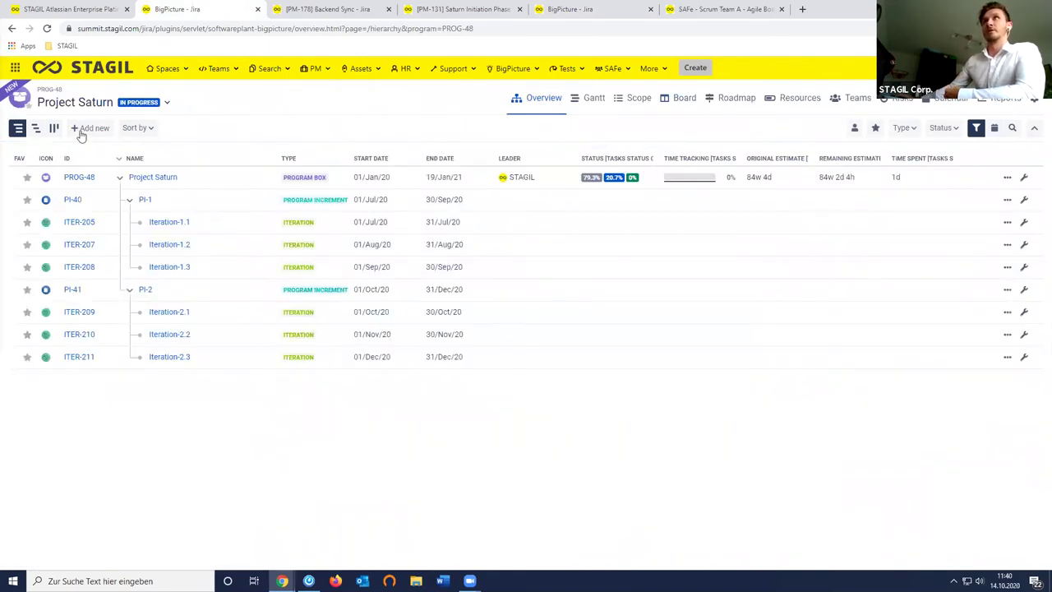
click(195, 190)
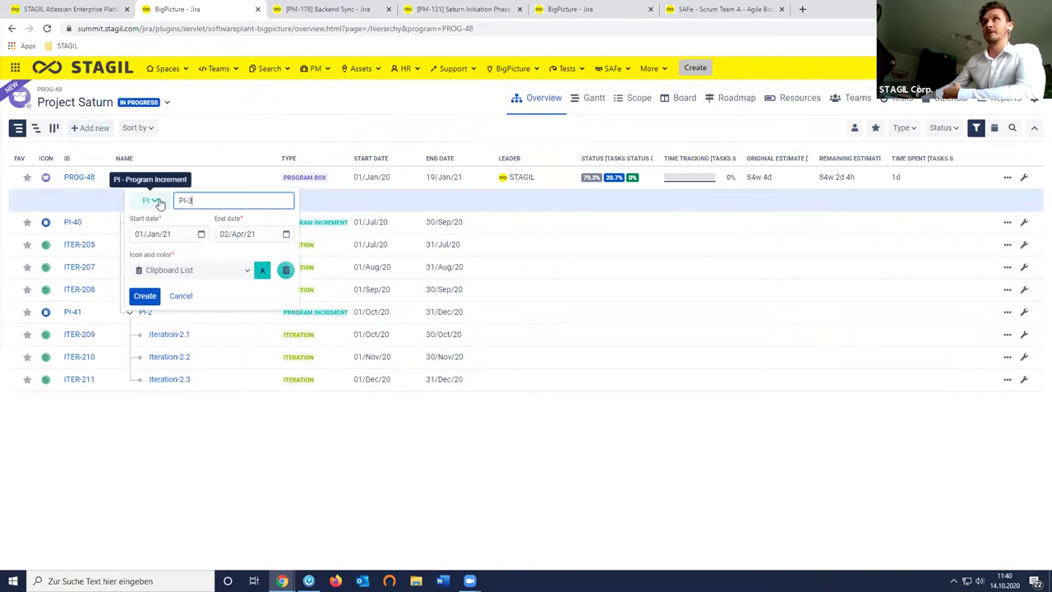
click(150, 199)
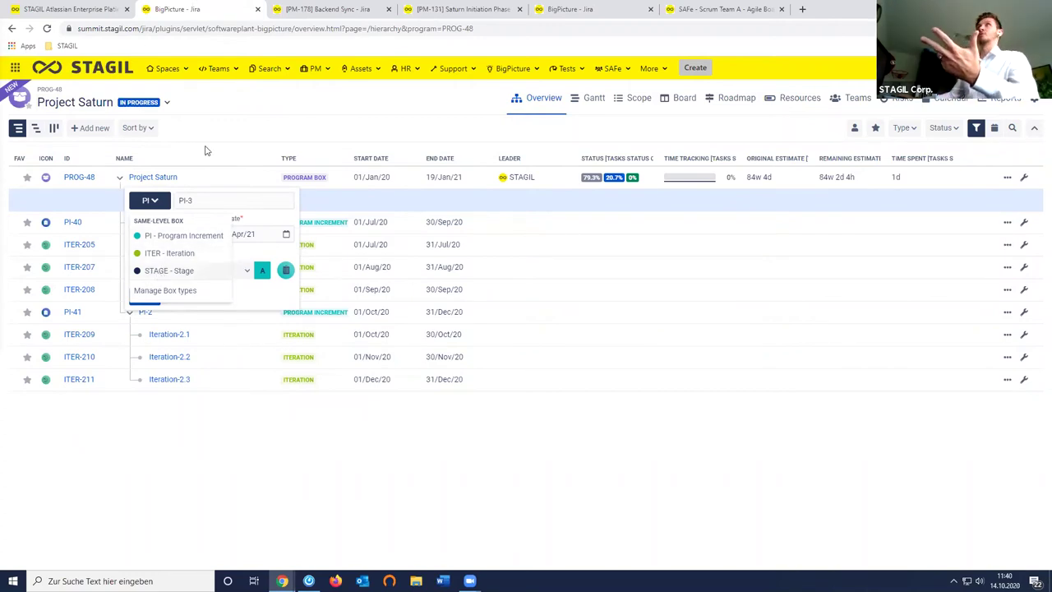
- Examine the box types offered for a new box at Home level and view the SoftwarePlant wiki's box hierarchy diagram
click(85, 102)
click(166, 102)
click(50, 134)
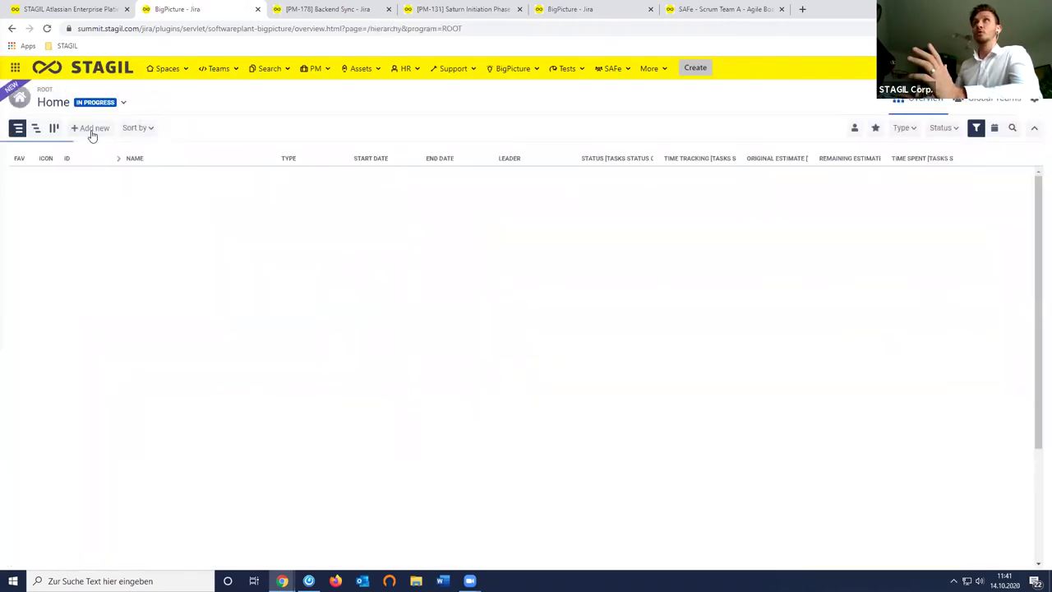
click(91, 128)
click(162, 202)
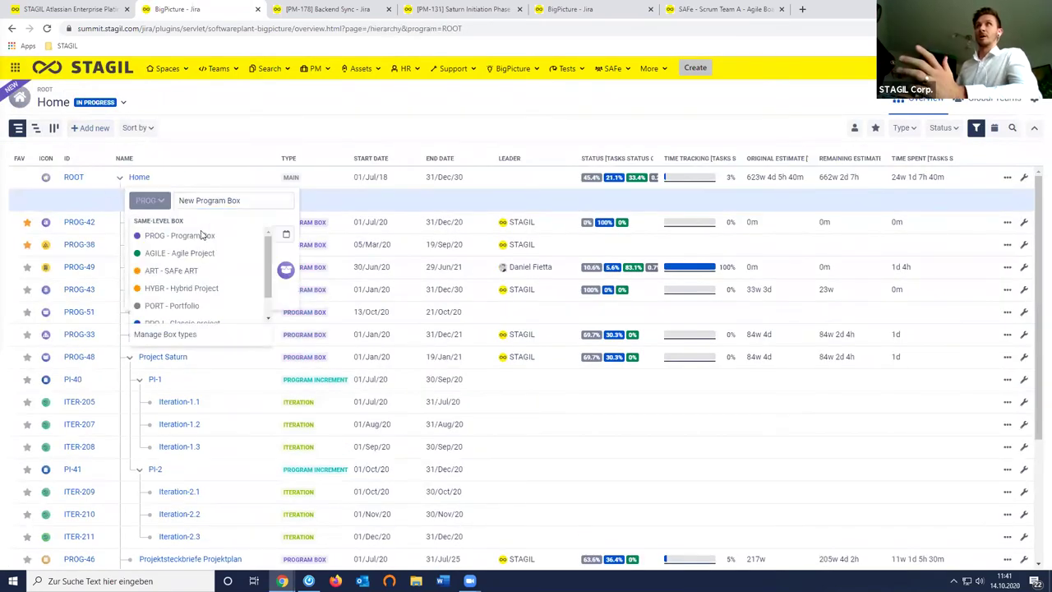
scroll(233, 258, down, 1)
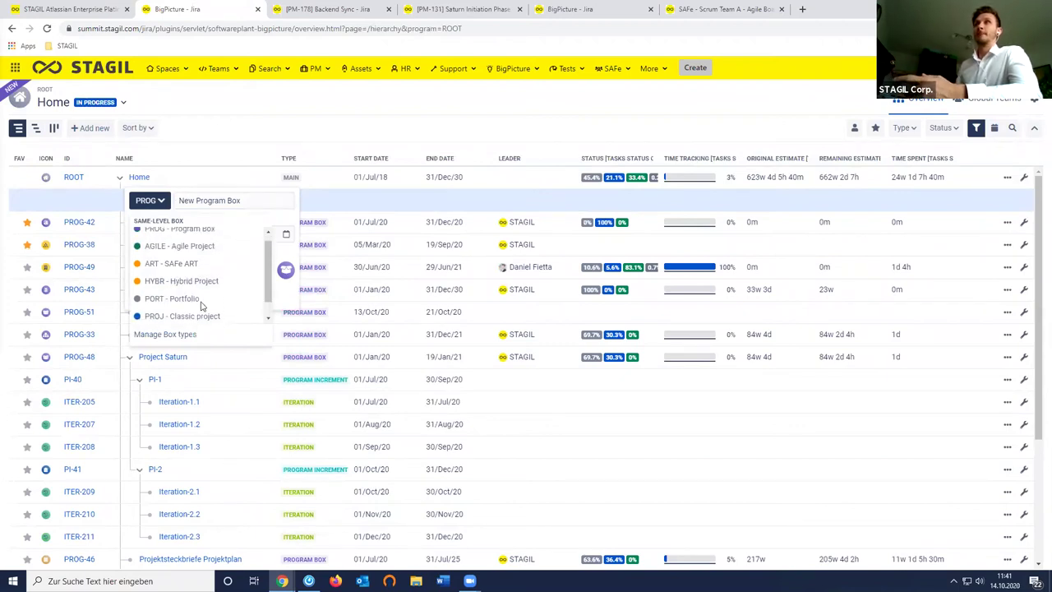
scroll(210, 244, up, 1)
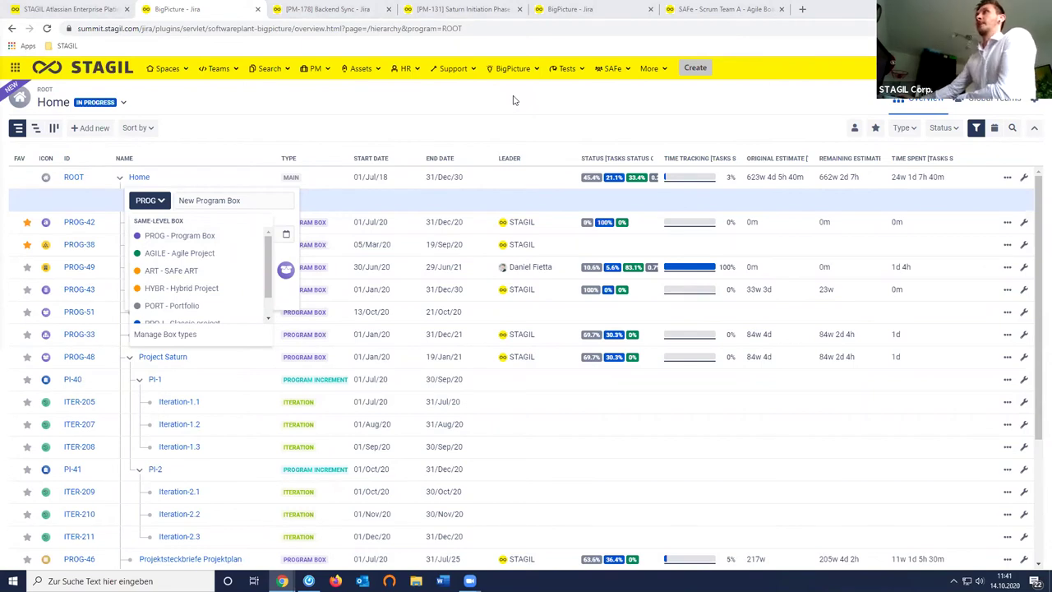
click(608, 104)
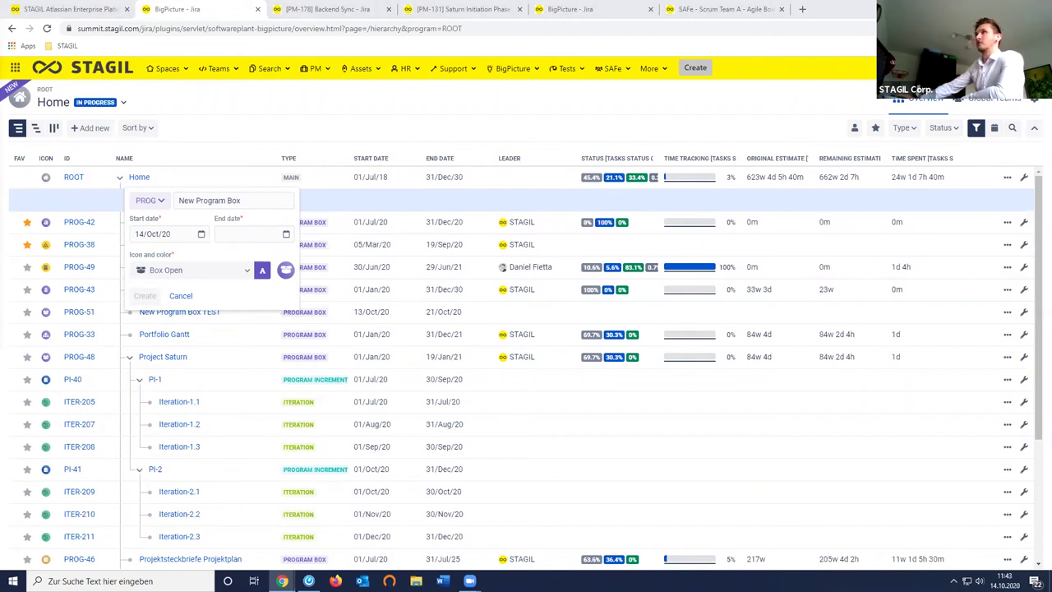
key(alt+Tab)
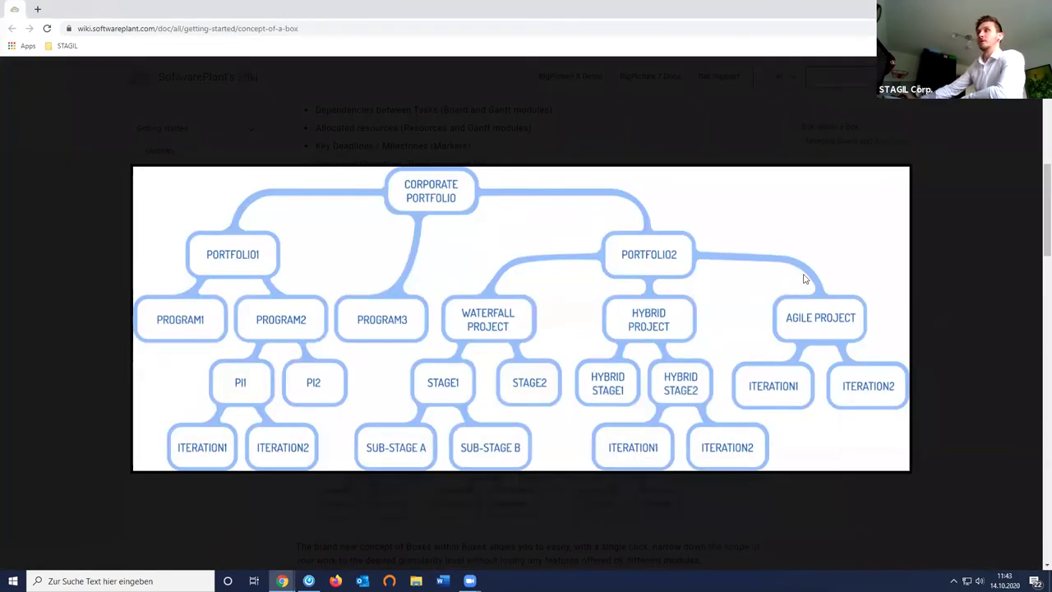
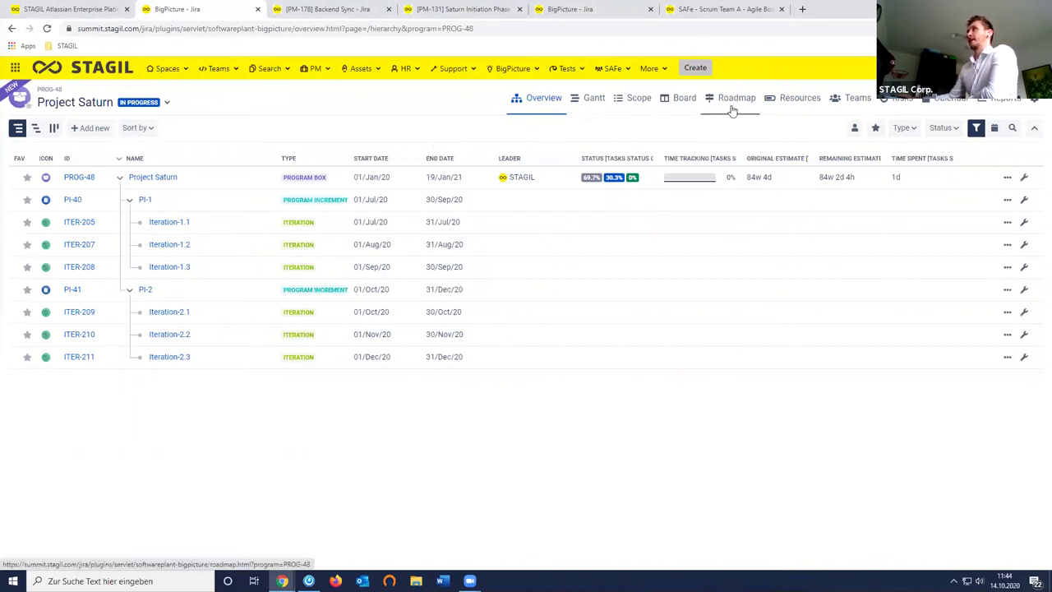
- Open Project Saturn's resource workload view and check which effort modes are available besides Original estimate
click(796, 102)
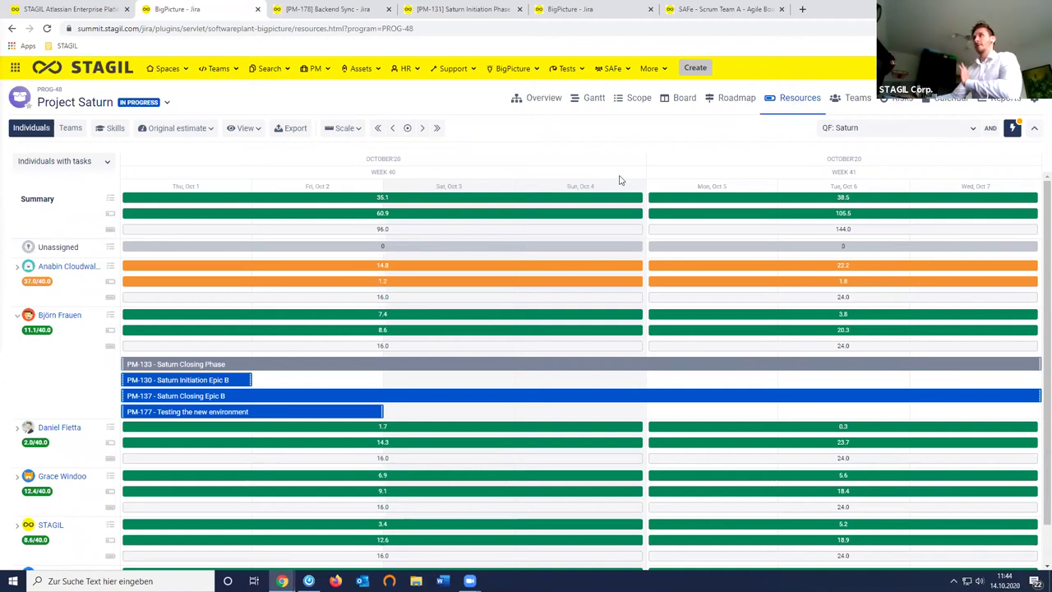
scroll(535, 302, down, 1)
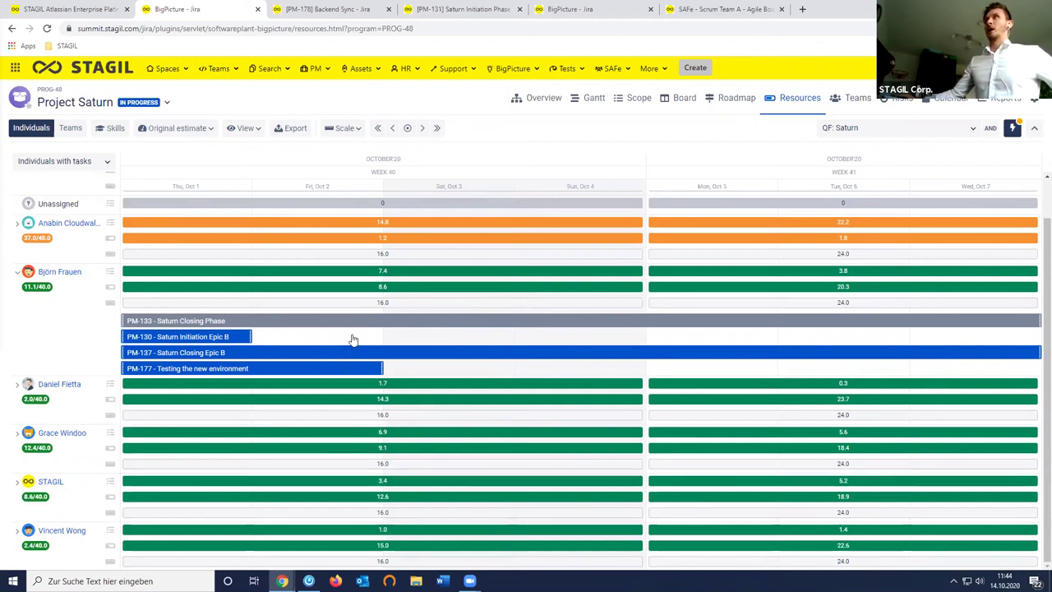
click(206, 130)
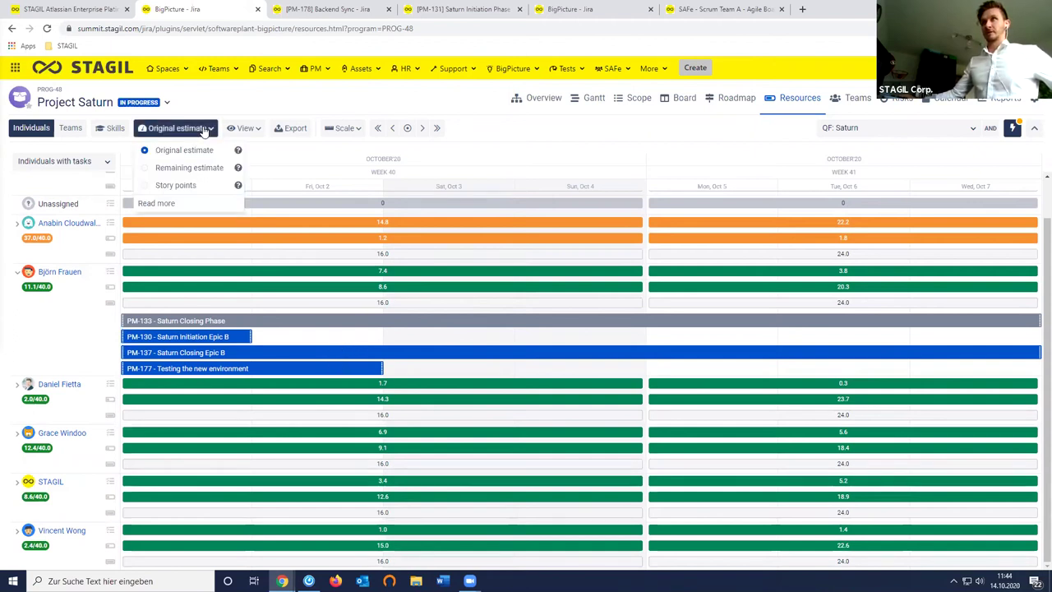
click(77, 340)
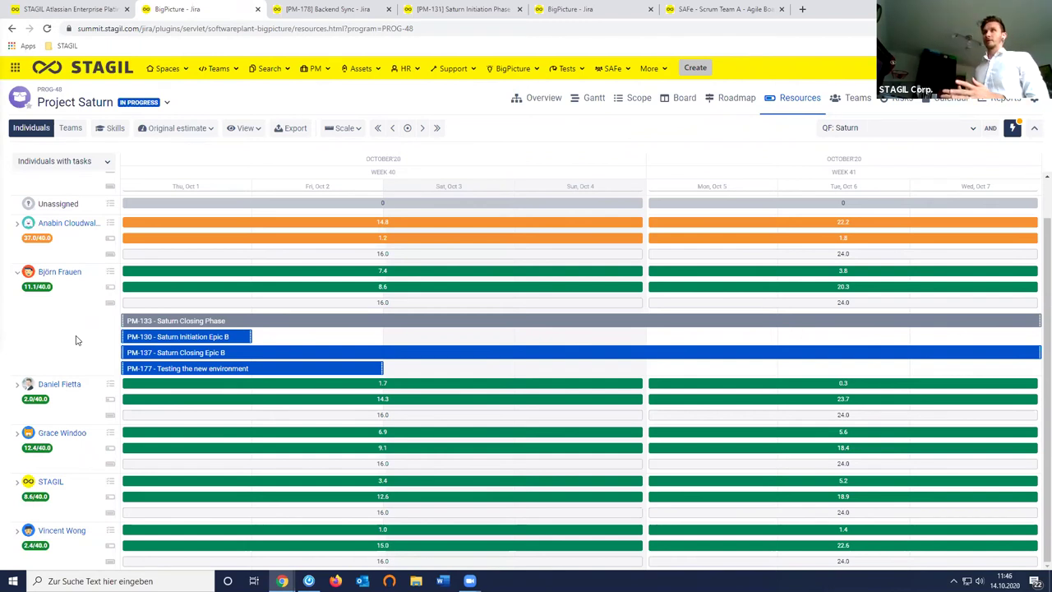
- Try Front-loaded workload contouring on PM-133 Saturn Closing Phase and set the contouring mode to Back-loaded
click(234, 322)
scroll(300, 233, down, 1)
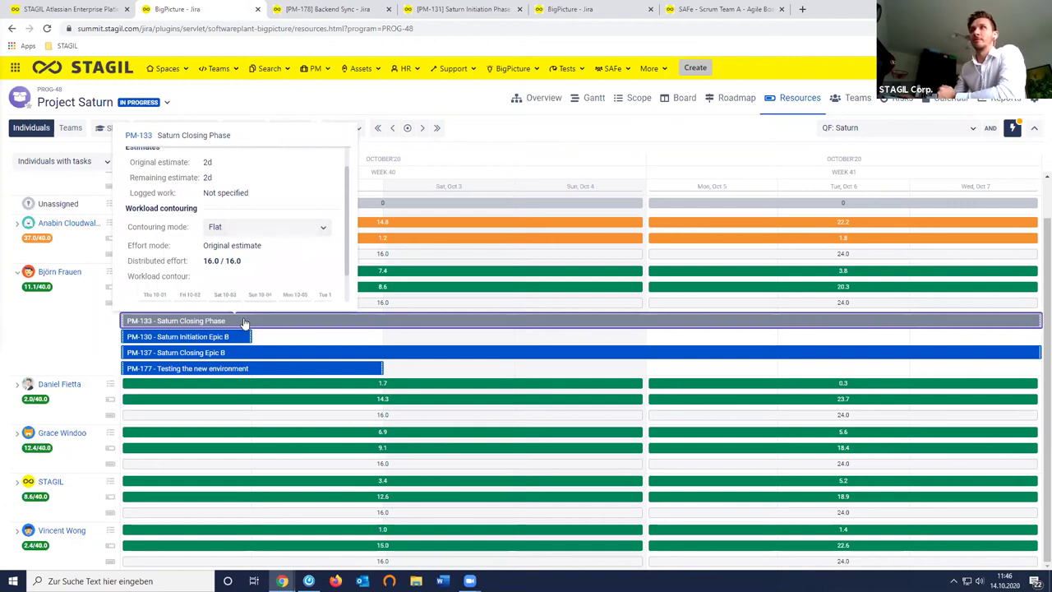
click(324, 229)
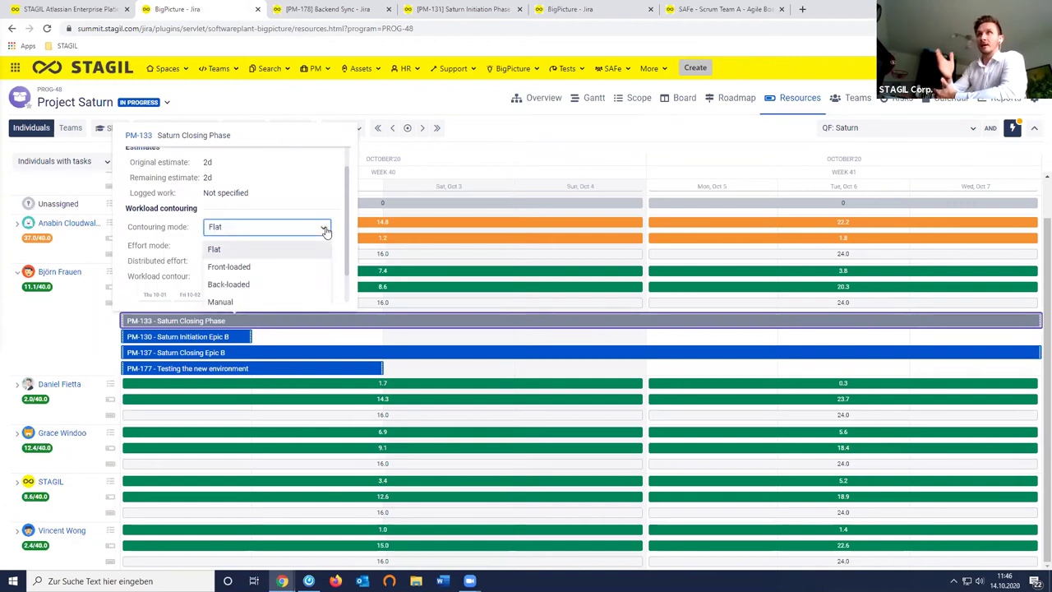
click(240, 265)
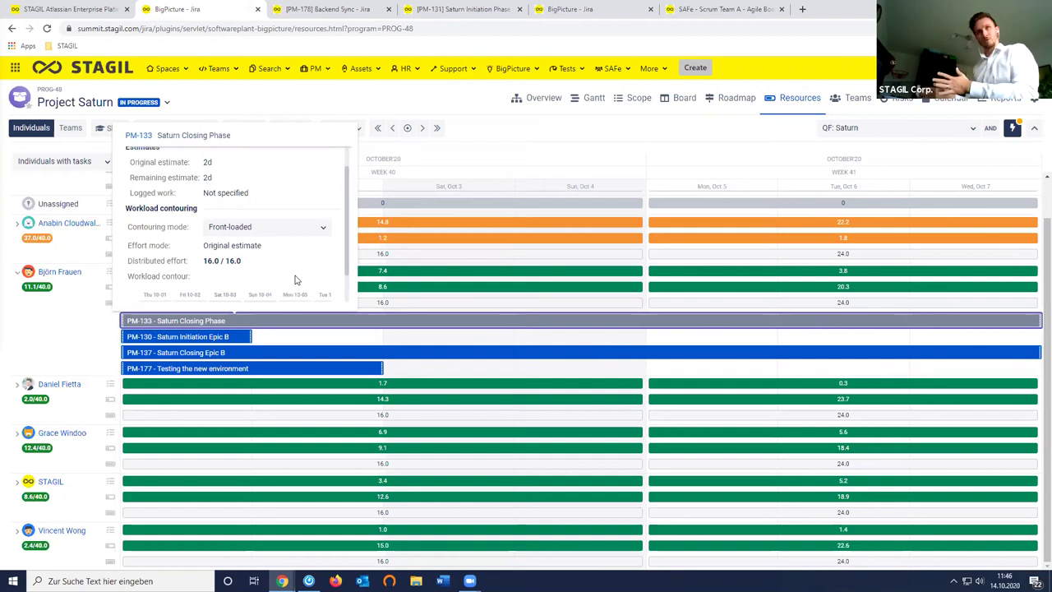
click(325, 231)
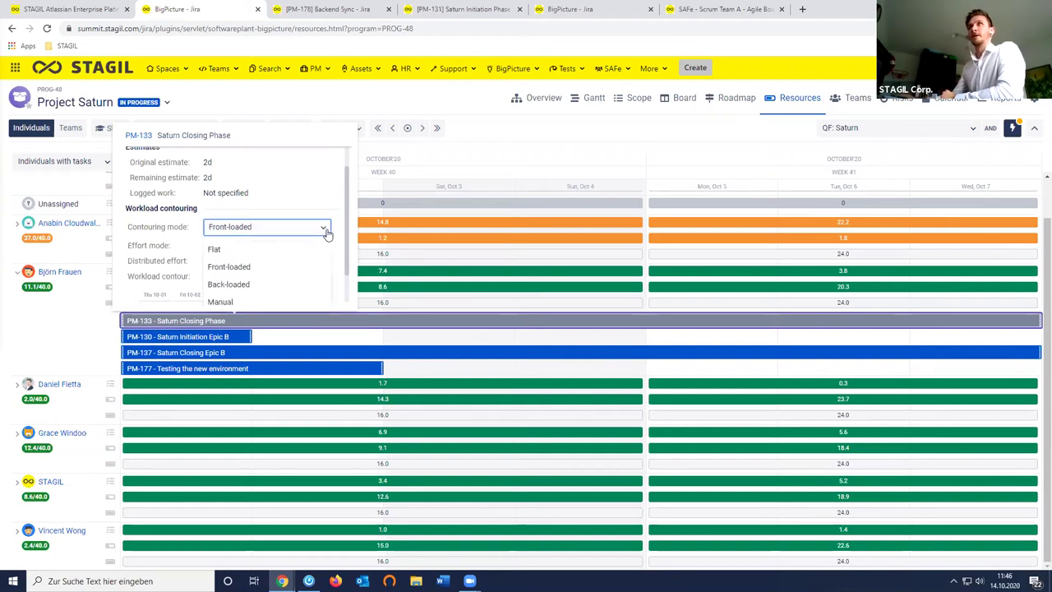
click(264, 284)
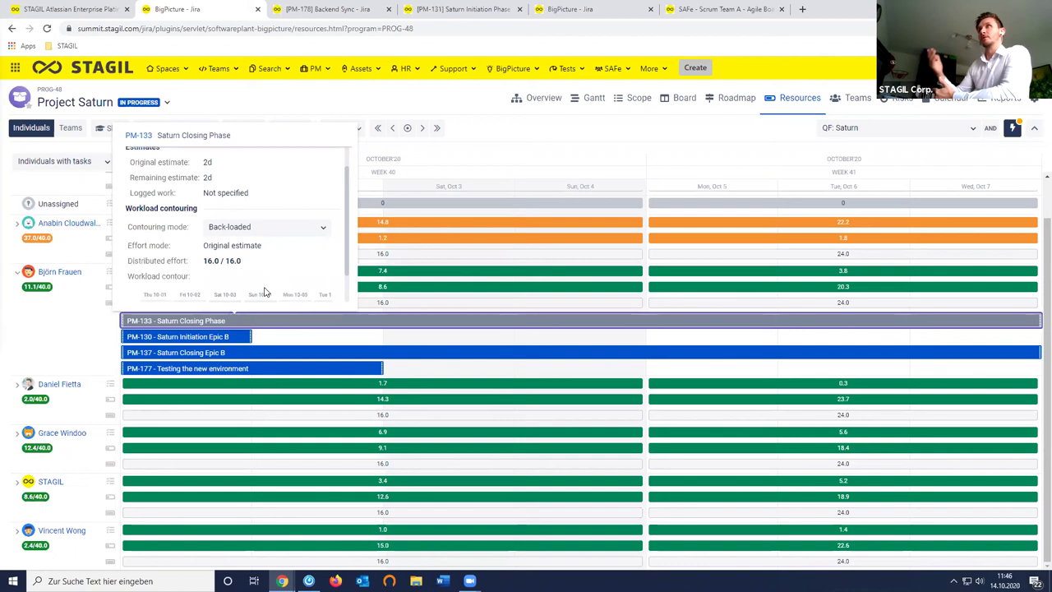
- Set the contouring mode of PM-133 Saturn Closing Phase to Manual and view its daily workload contour
click(319, 229)
click(244, 303)
scroll(271, 264, down, 1)
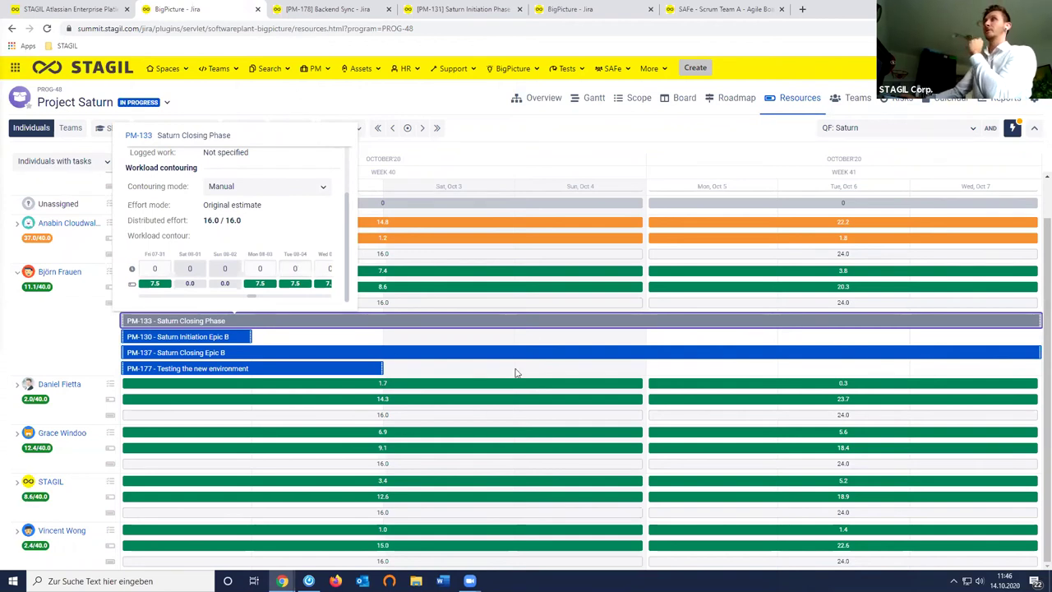
click(512, 137)
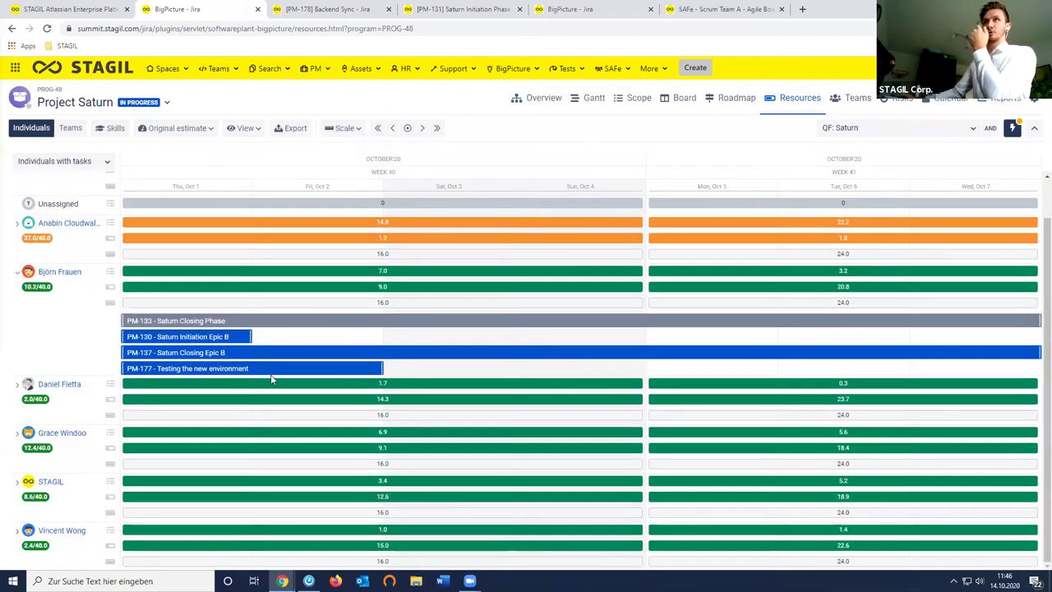
- Check the workload grouped by team, and in the individuals view reassign PM-177 Testing the new environment to the next person below
click(72, 130)
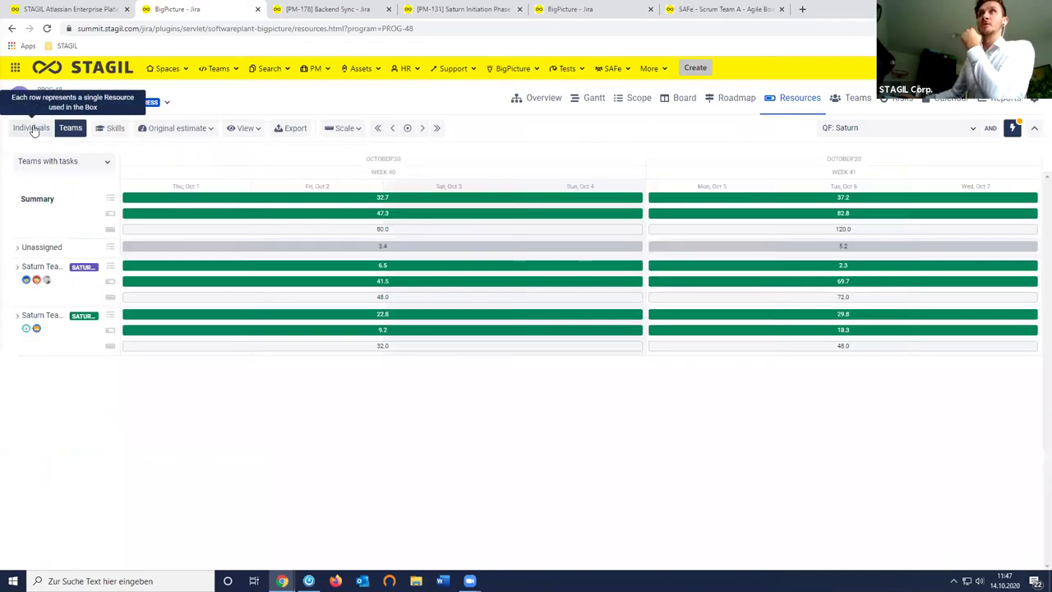
click(32, 129)
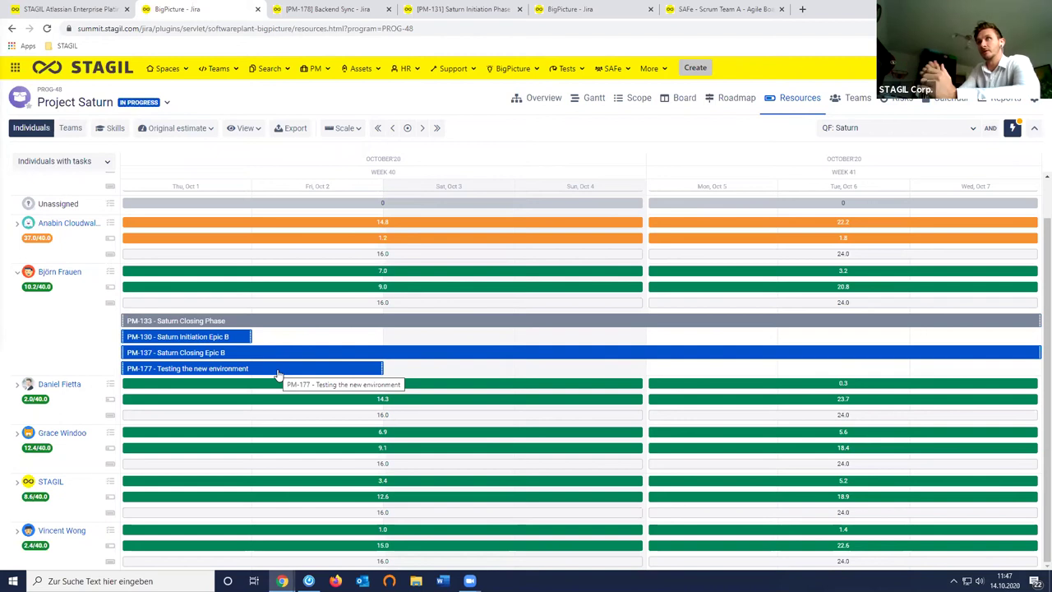
drag(277, 374, 270, 387)
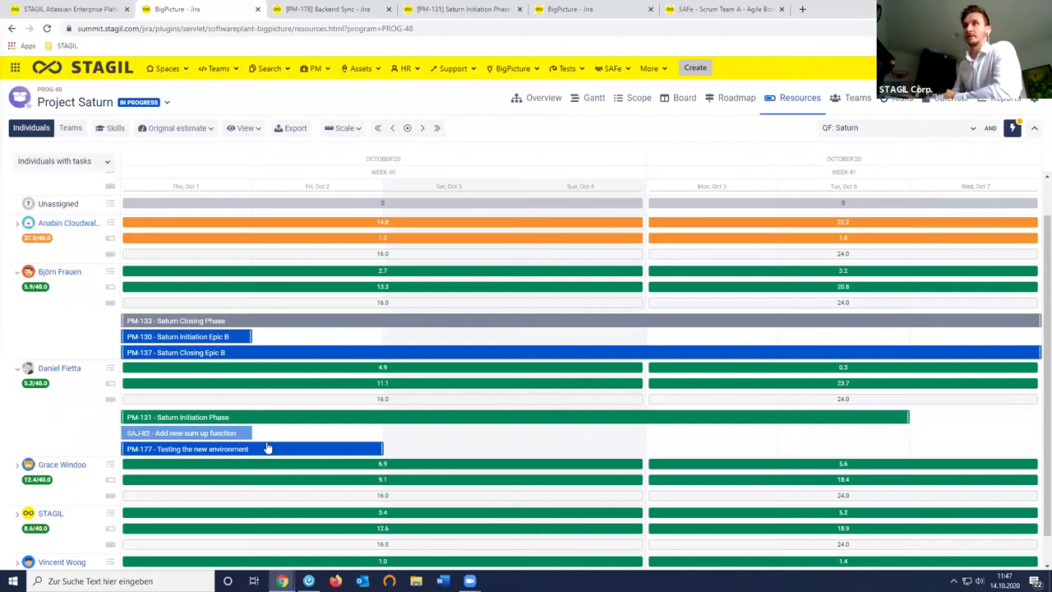
mouse_move(268, 452)
mouse_down()
mouse_move(367, 456)
mouse_move(280, 454)
mouse_up()
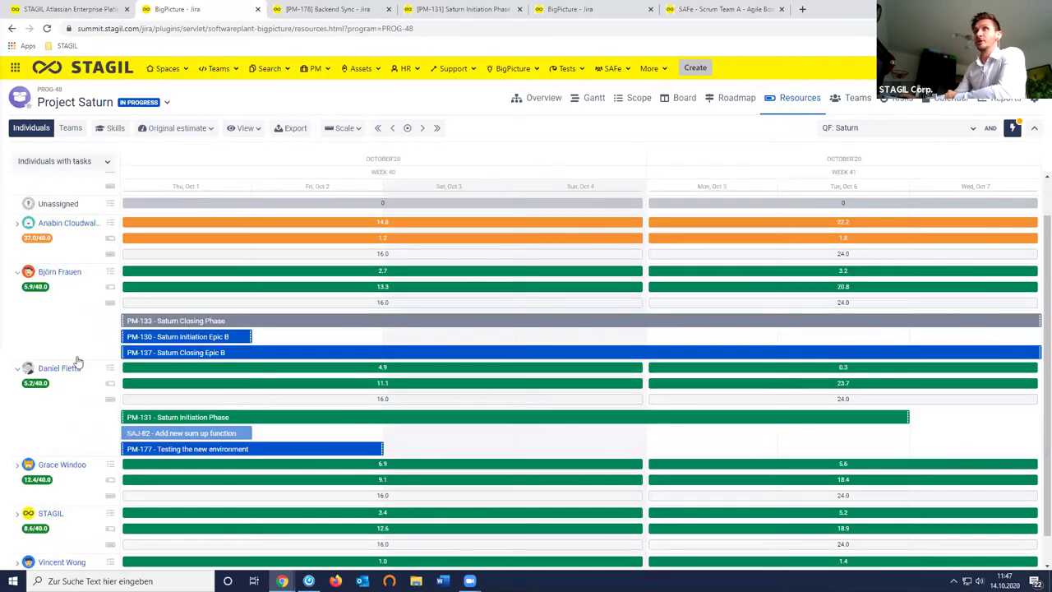
drag(205, 341, 281, 336)
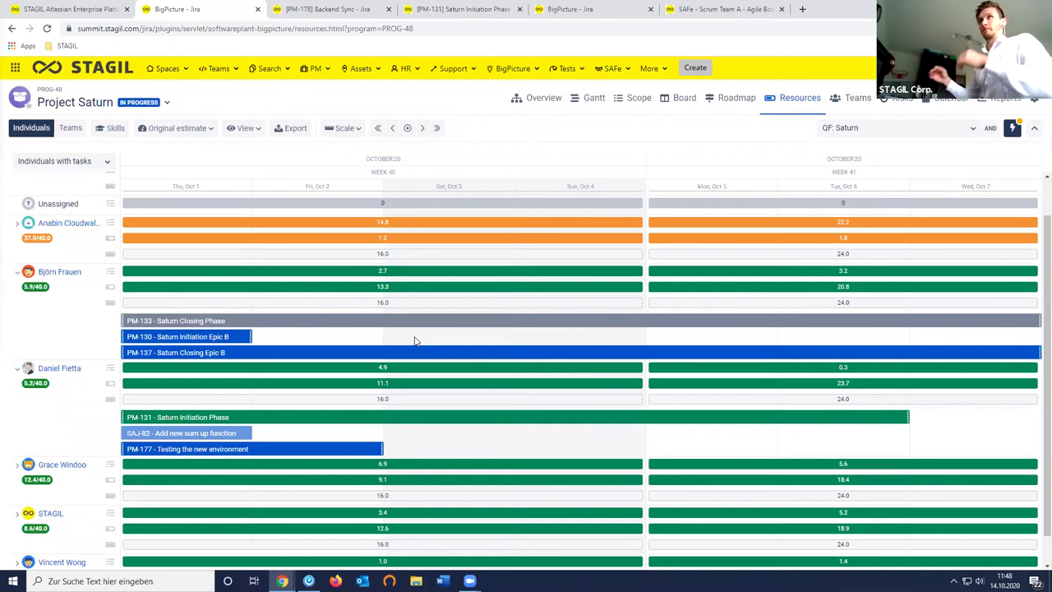
- Show the skills breakdown beneath the individual workload and examine the capacity for each skill
click(111, 129)
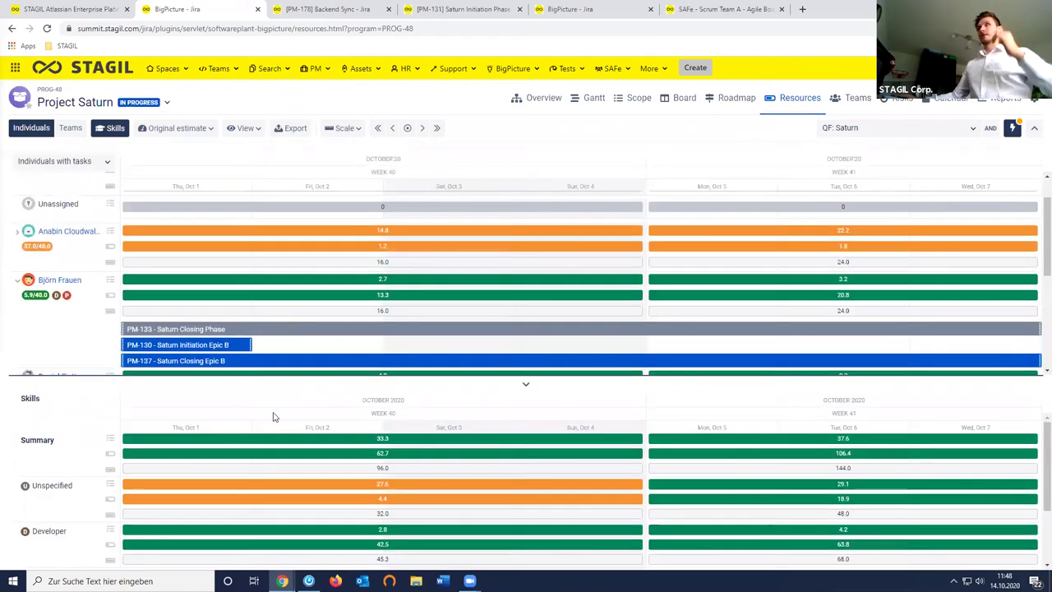
scroll(197, 427, down, 2)
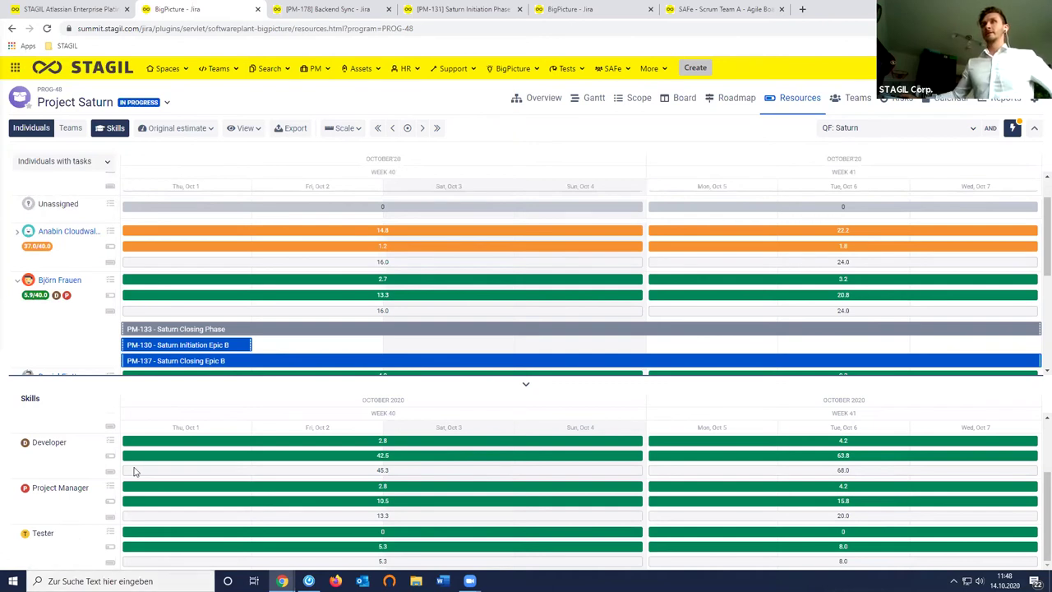
scroll(91, 489, up, 1)
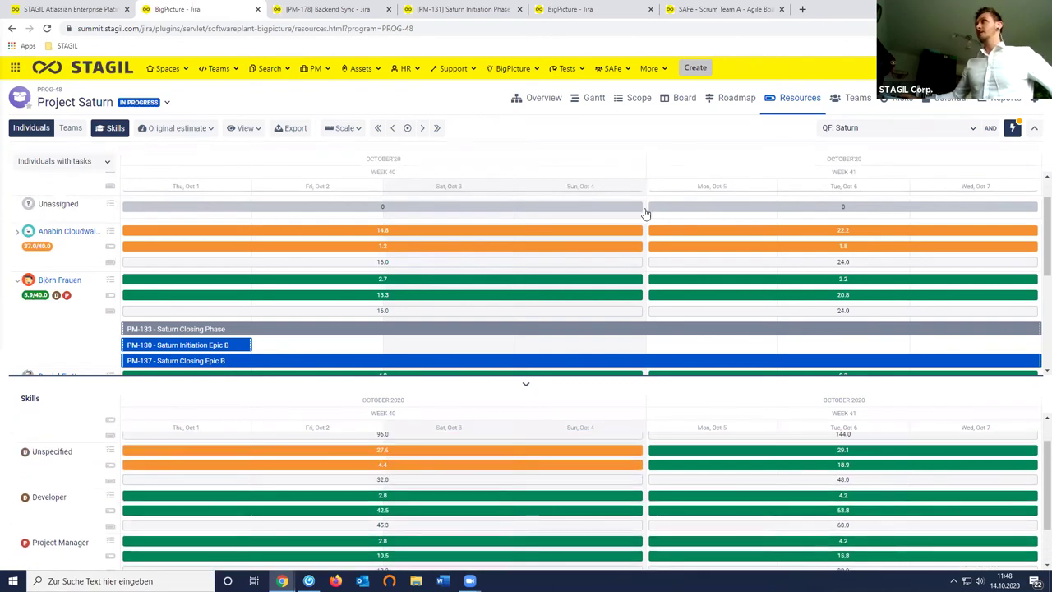
- View Saturn Team A's editable fields in Project Saturn's teams, and return to the resource workload to look at each person's skills
click(854, 100)
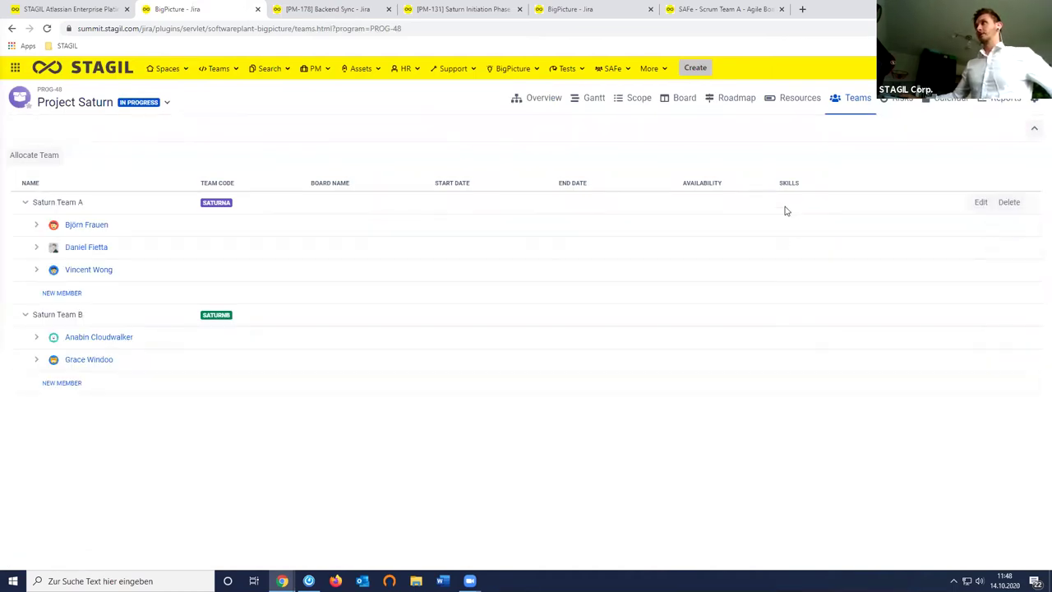
mouse_move(972, 202)
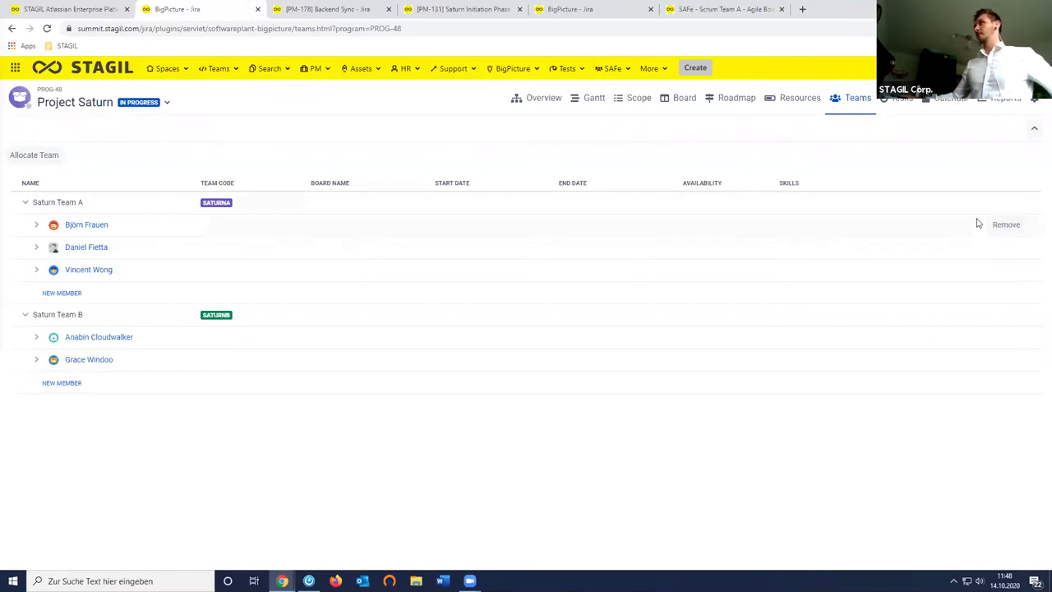
click(980, 203)
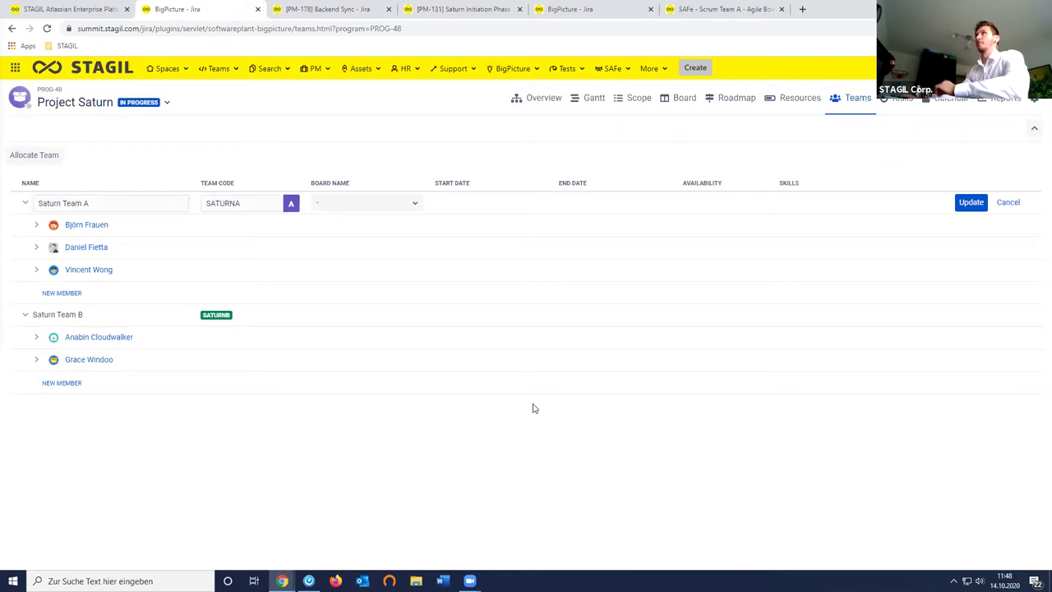
click(793, 99)
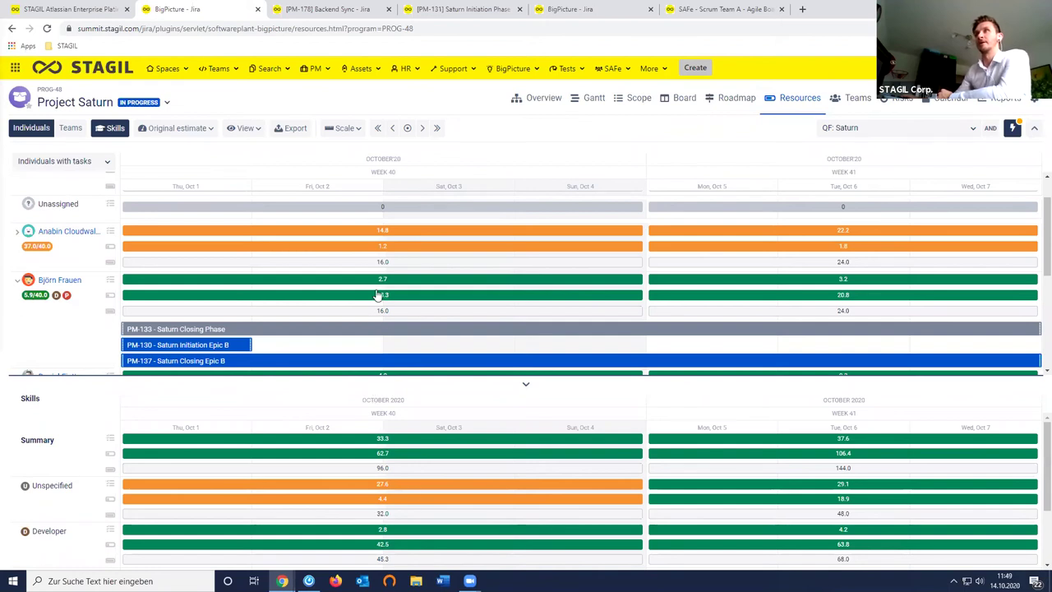
scroll(386, 362, down, 1)
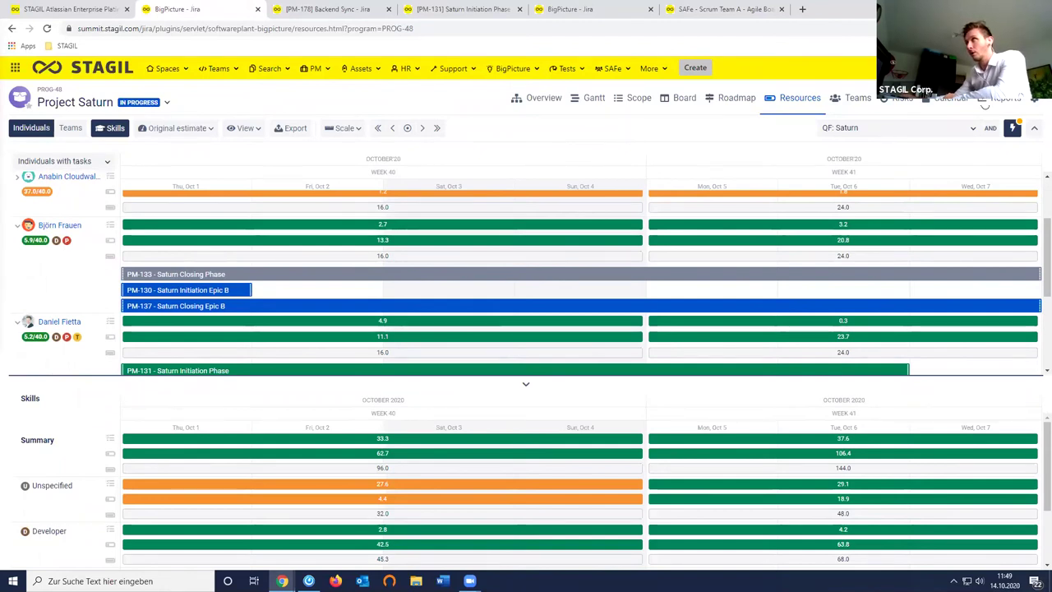
- Start allocating a team to Project Saturn and look at the available allocation options
click(869, 97)
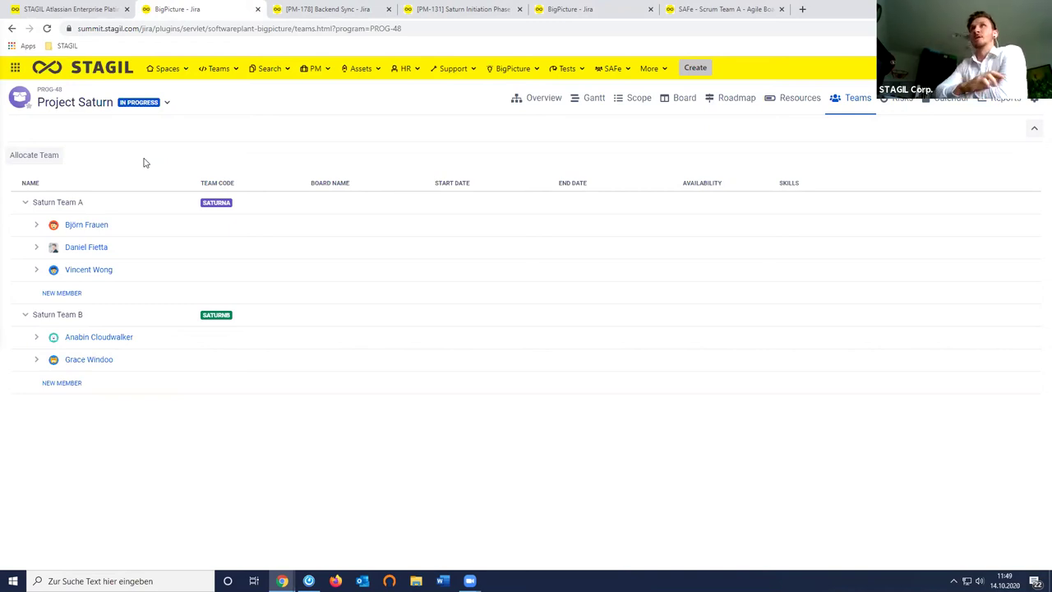
click(41, 159)
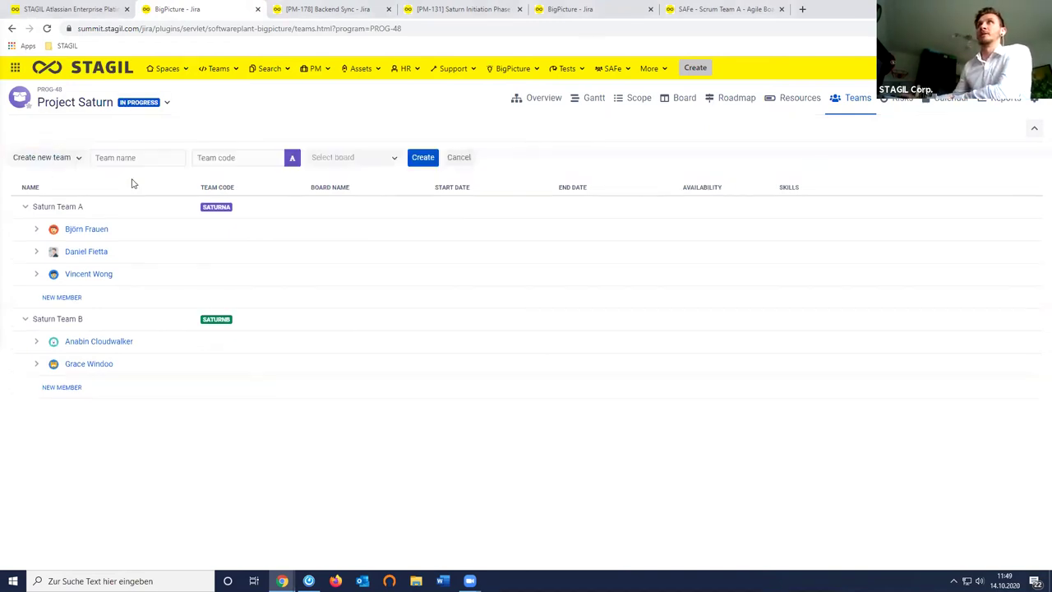
click(77, 160)
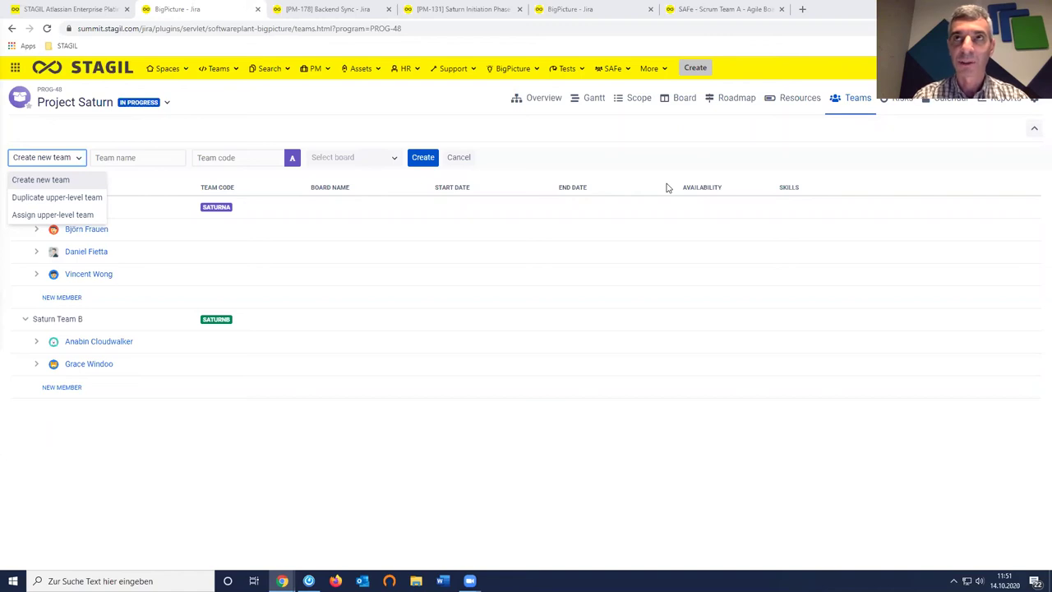
- View Project Saturn's roadmap and its planning board with the backlog
click(723, 102)
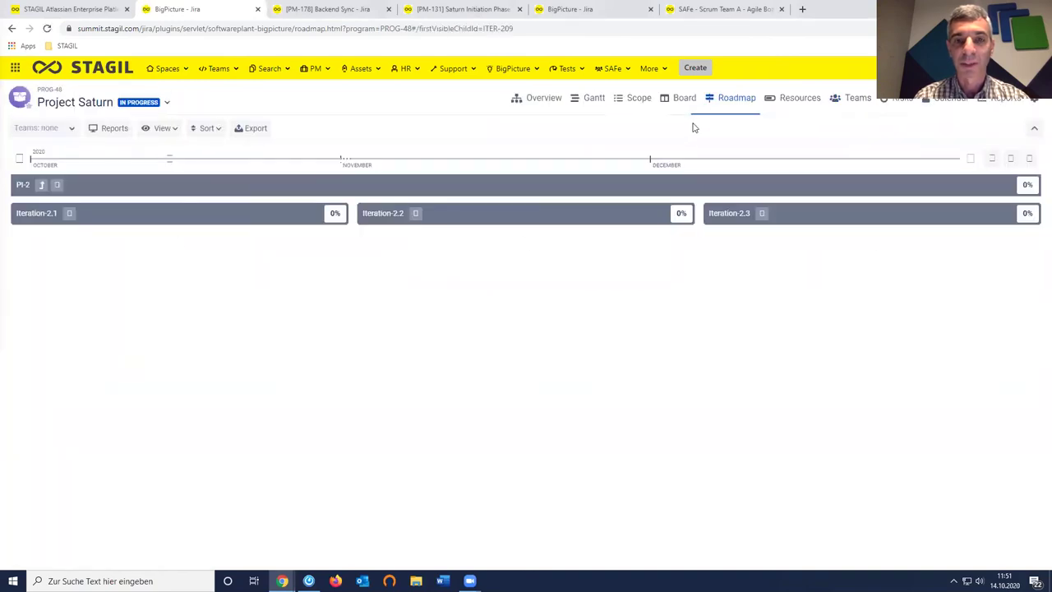
click(683, 103)
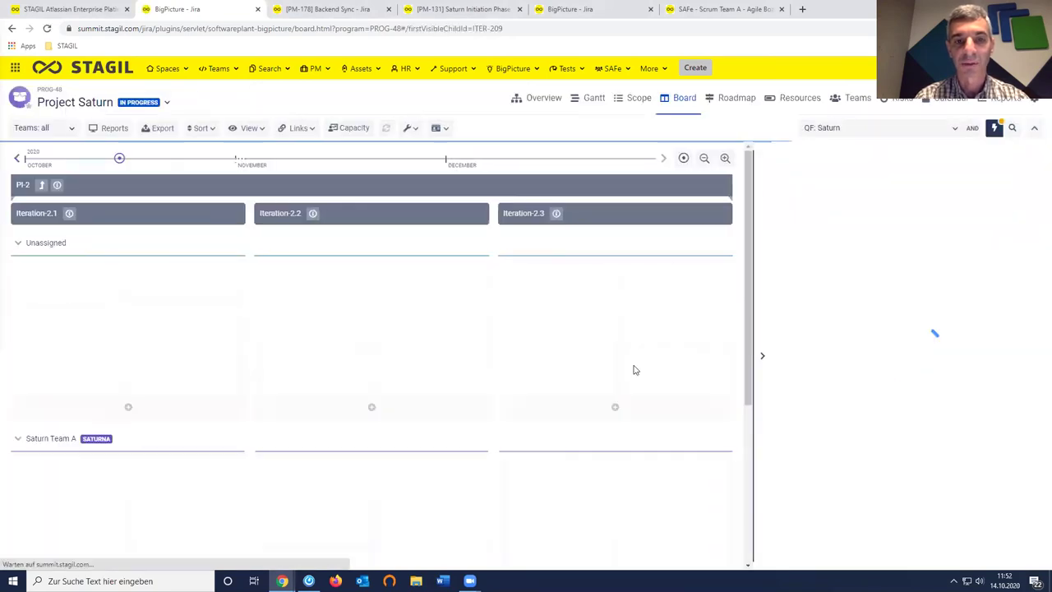
- Open the SAFe PI overview in a new browser tab and show the capacity planning of SAFe - PI Planning - ART 1's board
click(612, 68)
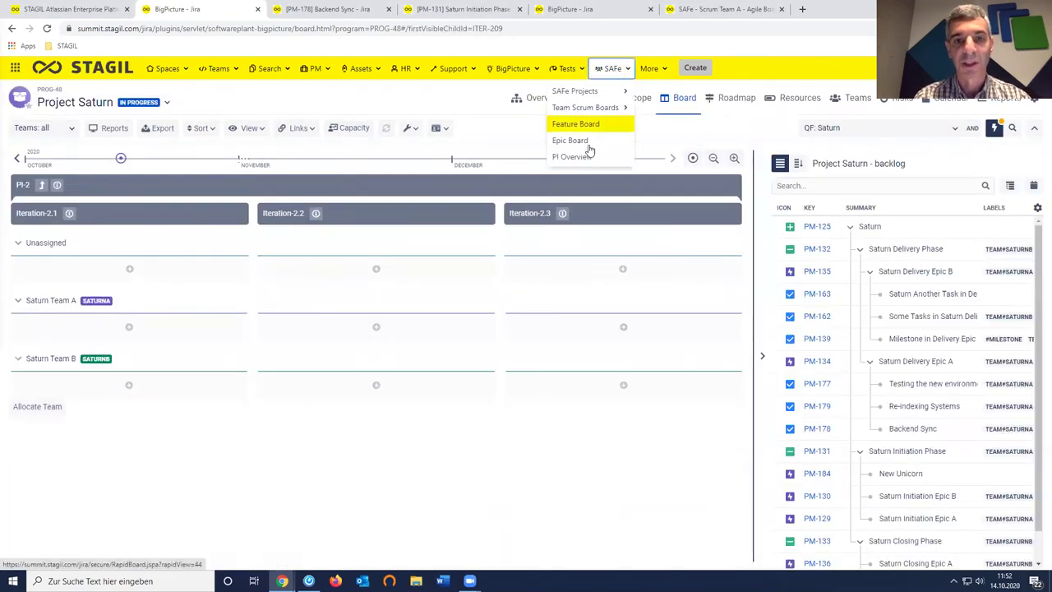
click(826, 12)
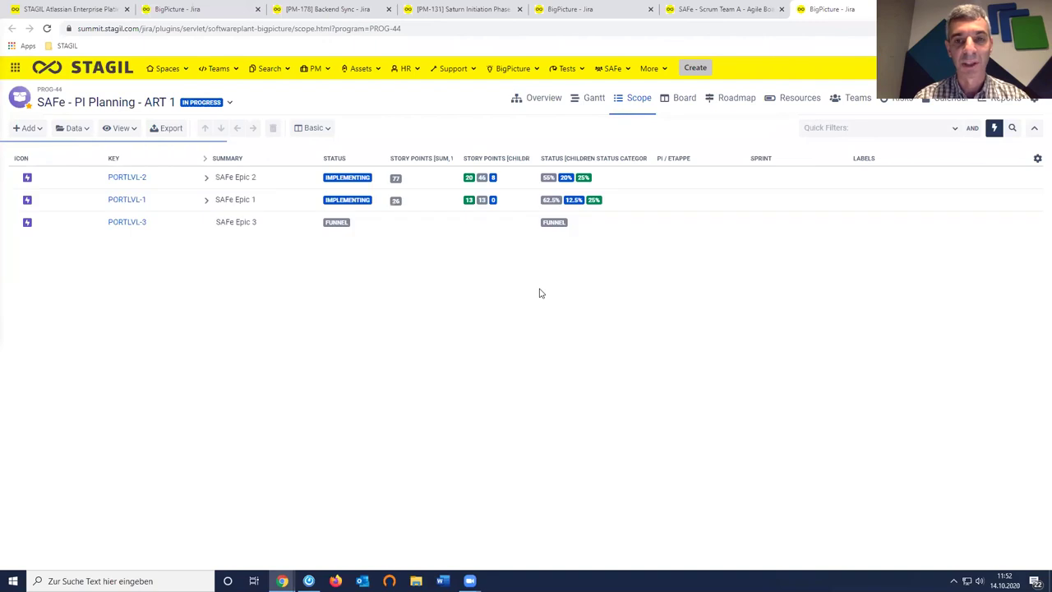
click(689, 98)
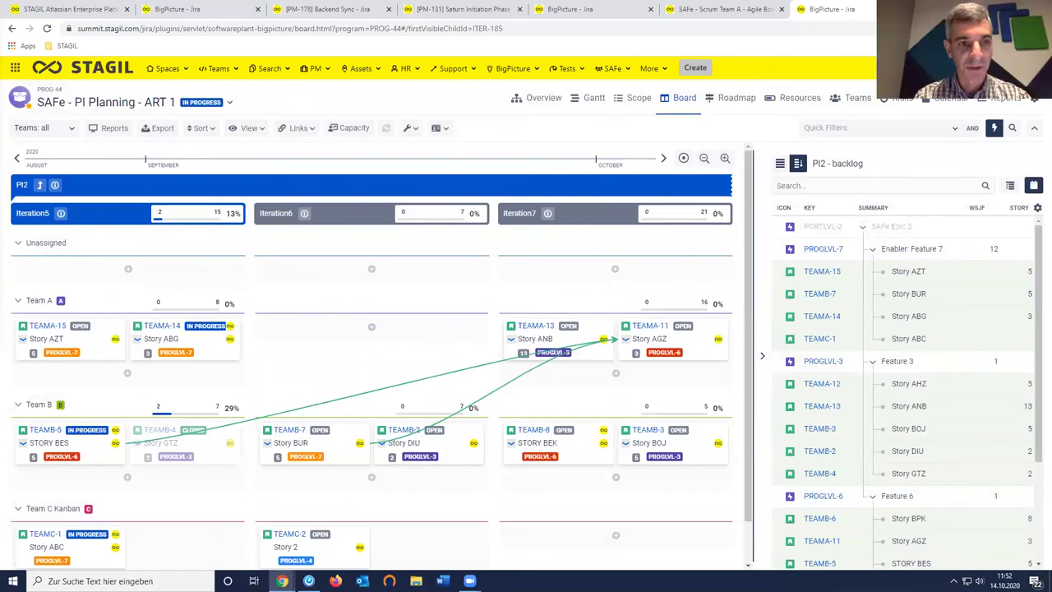
click(356, 130)
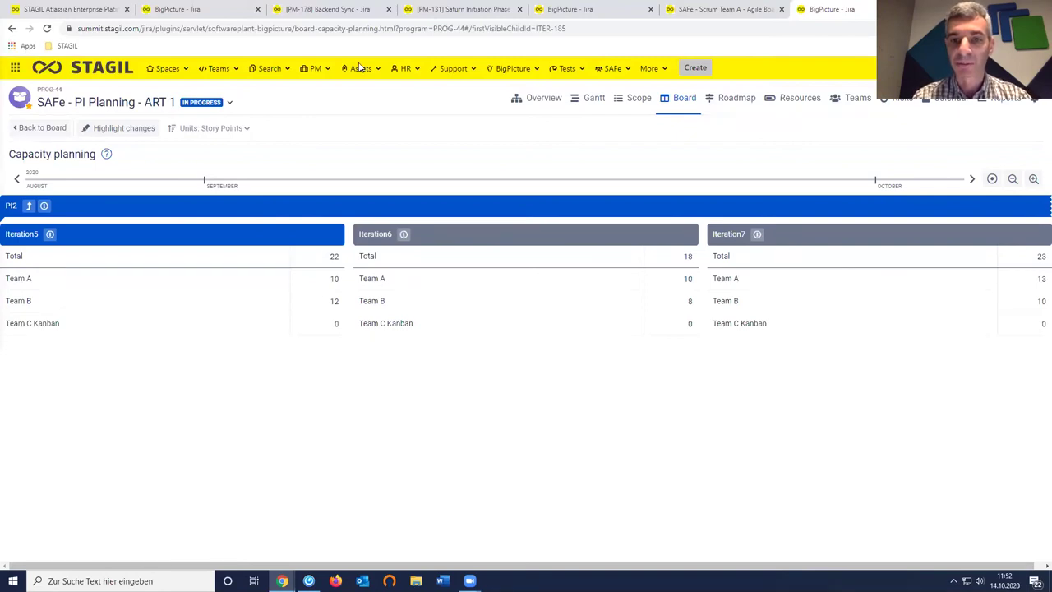
- In the Zoom settings, try the green screen technique and choose the café interior as the virtual background
click(617, 371)
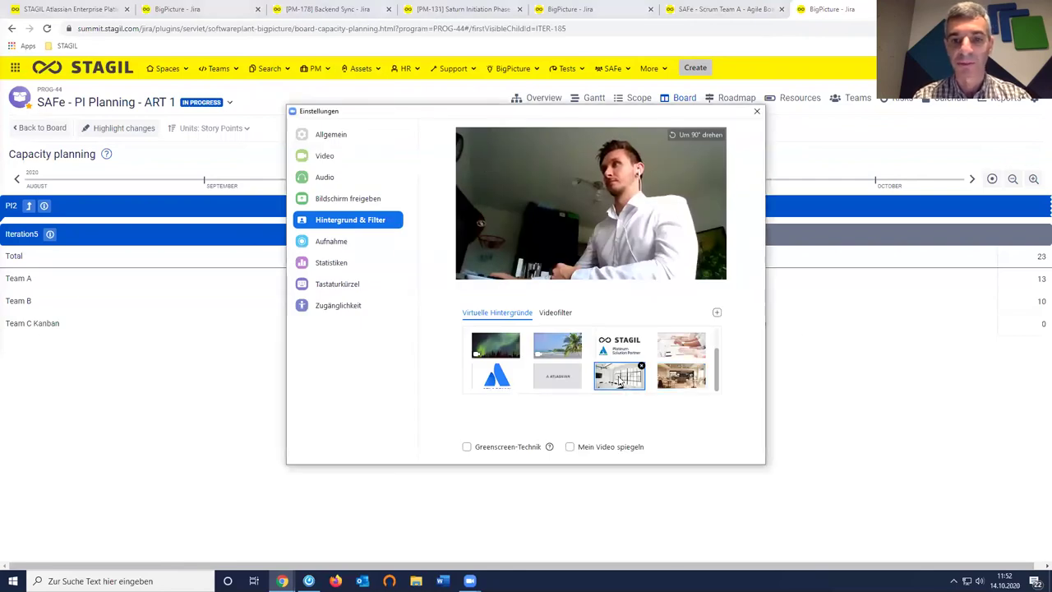
click(467, 447)
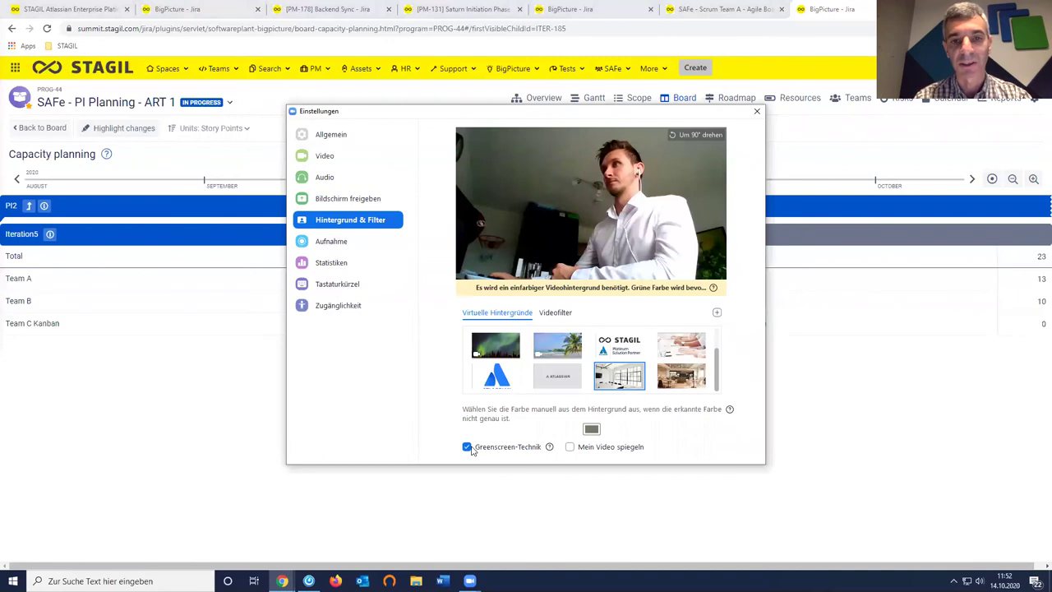
click(467, 447)
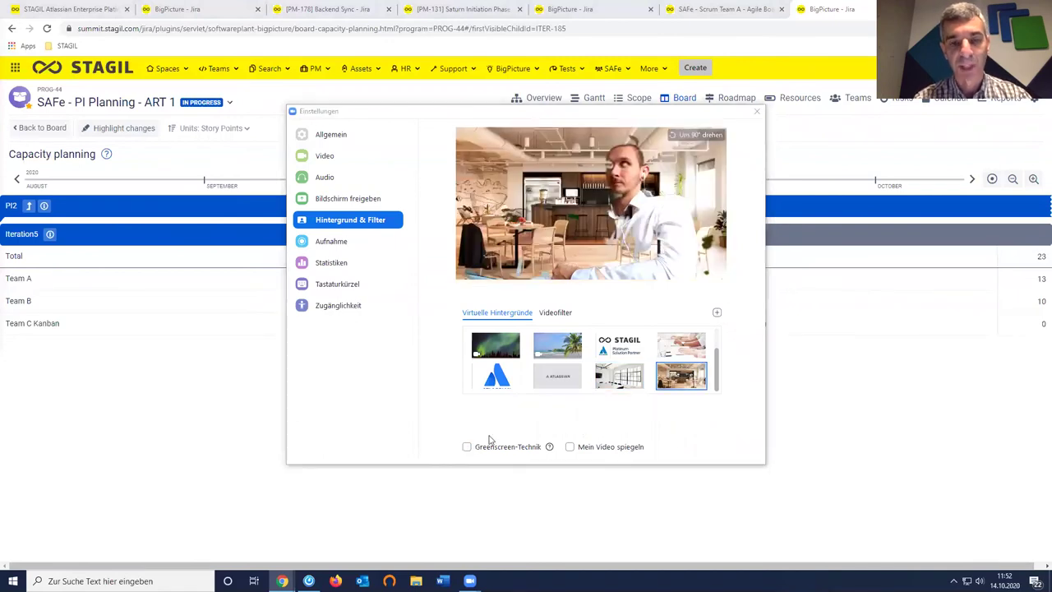
click(757, 115)
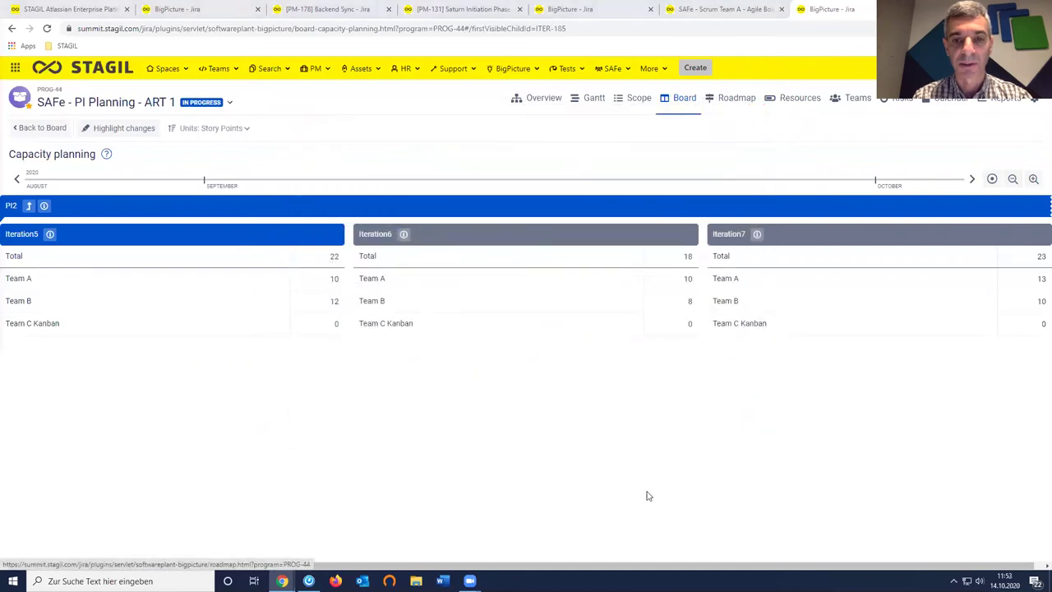